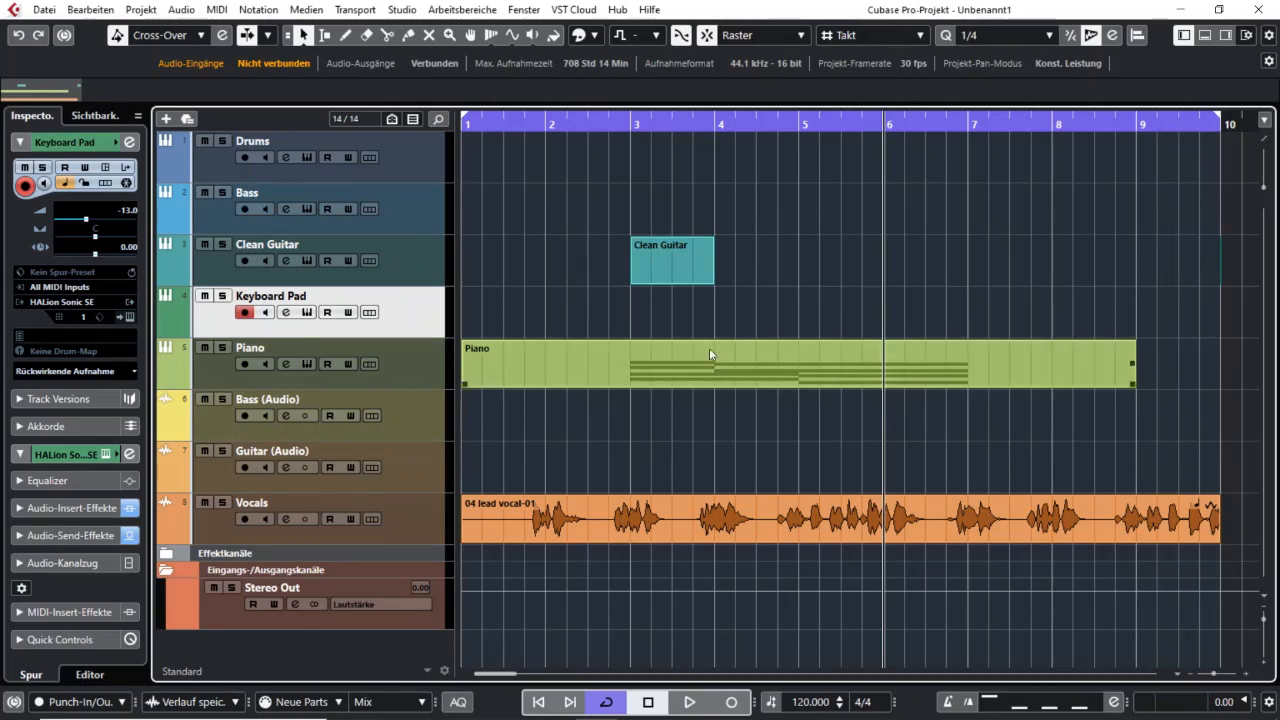
Repeat the Clean Guitar part three times up to bar 7 on its own track, and undo the repetition.
{"action": "left_click", "coordinate": [688, 276]}
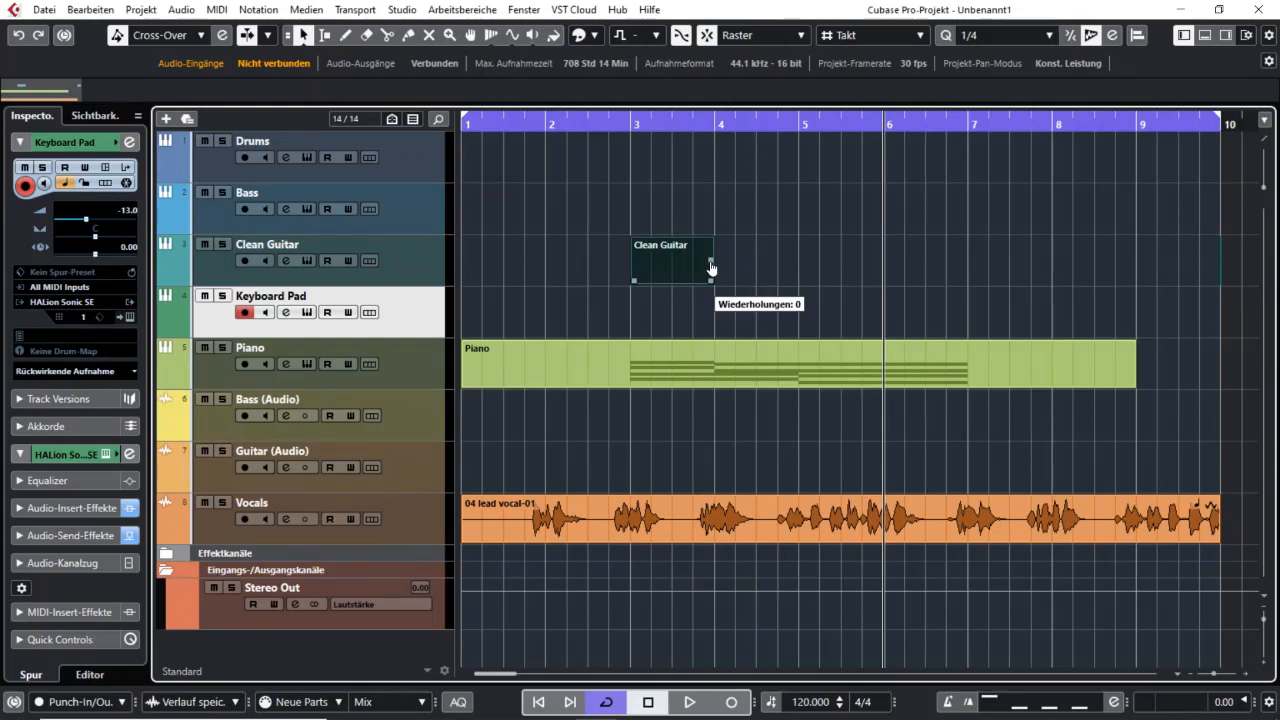
{"action": "left_click_drag", "start_coordinate": [712, 268], "coordinate": [918, 262]}
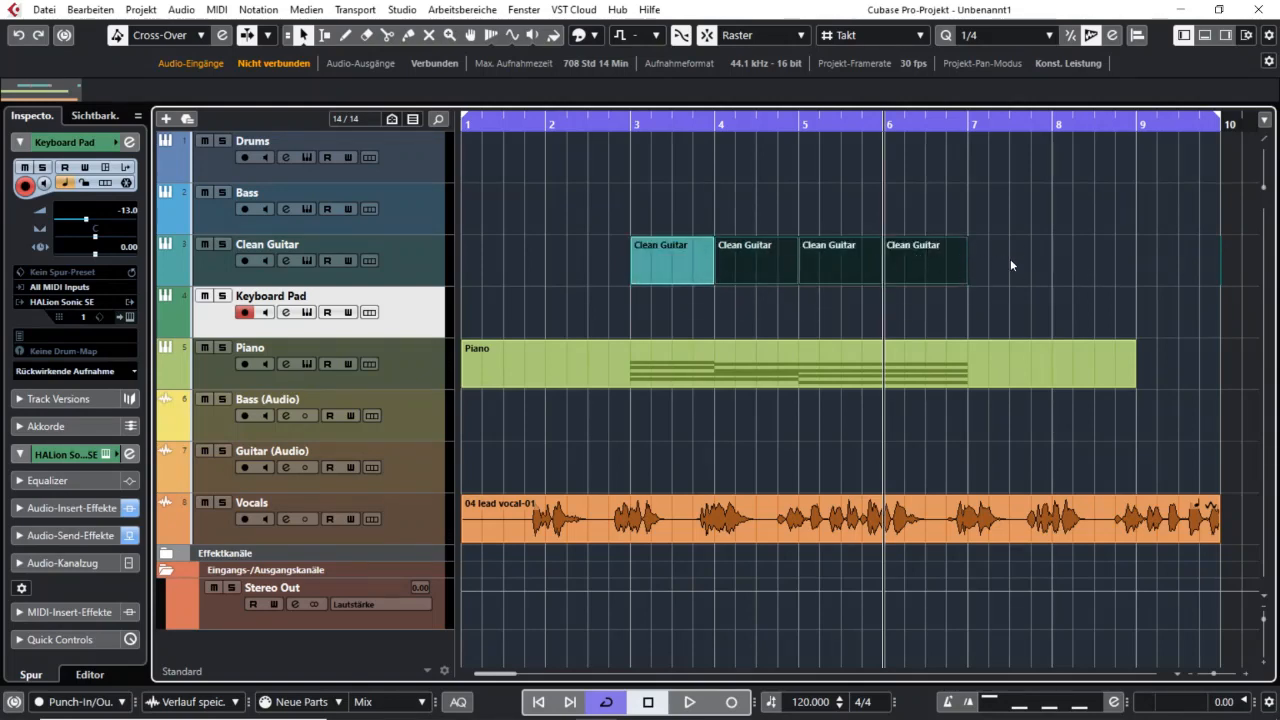
{"action": "key", "text": "ctrl+z"}
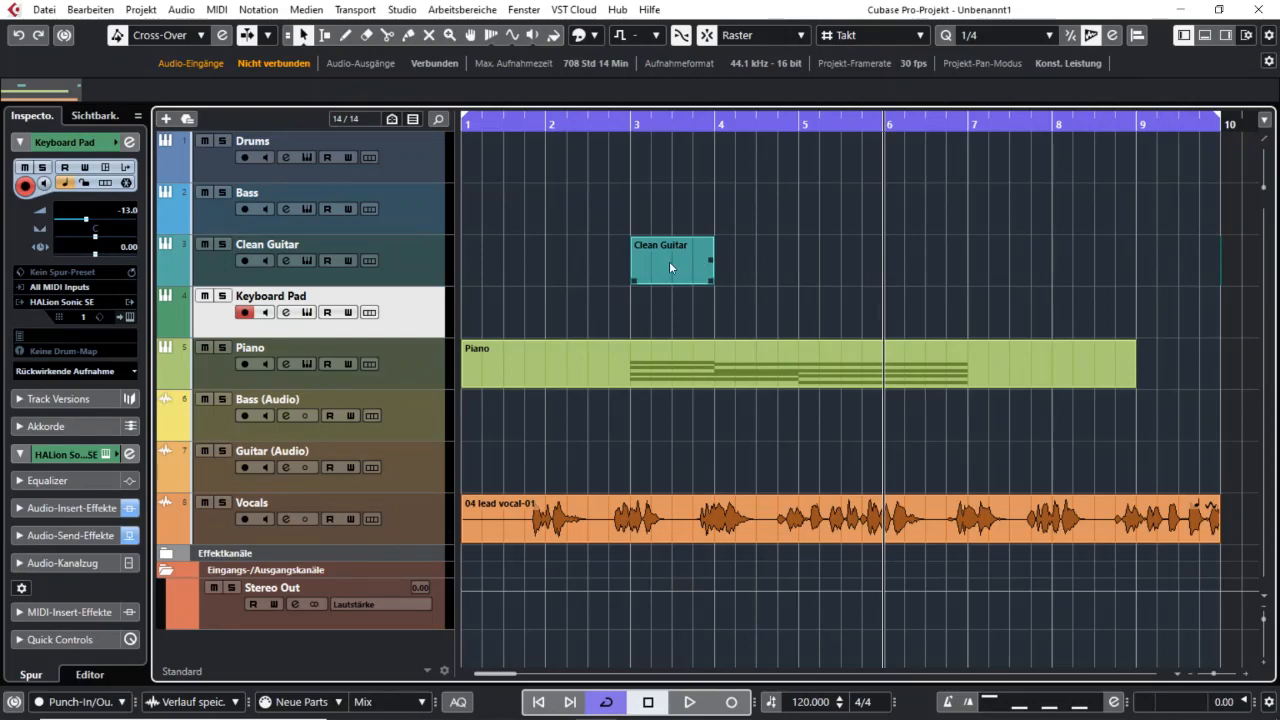
Copy the bar 3 Clean Guitar part to bar 5 of the Keyboard Pad track, and paste another copy at bar 6 of the Clean Guitar track.
{"action": "left_click_drag", "start_coordinate": [669, 261], "coordinate": [813, 324]}
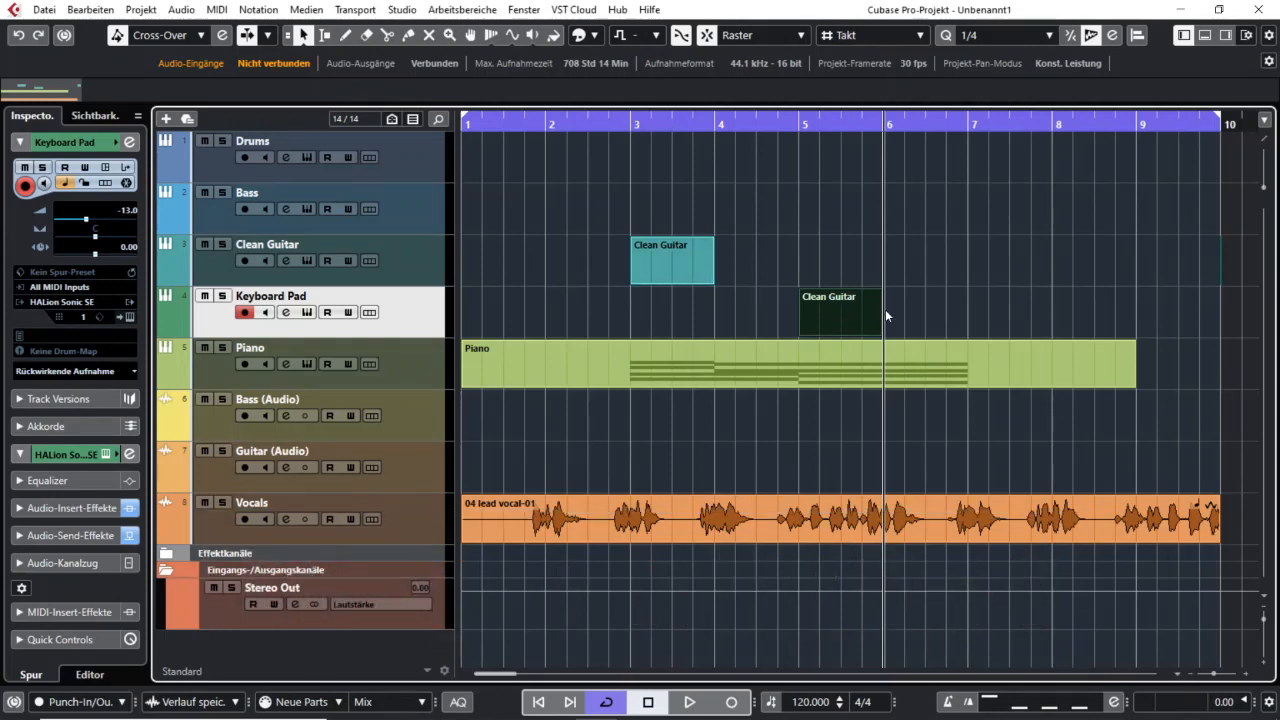
{"action": "key", "text": "Up"}
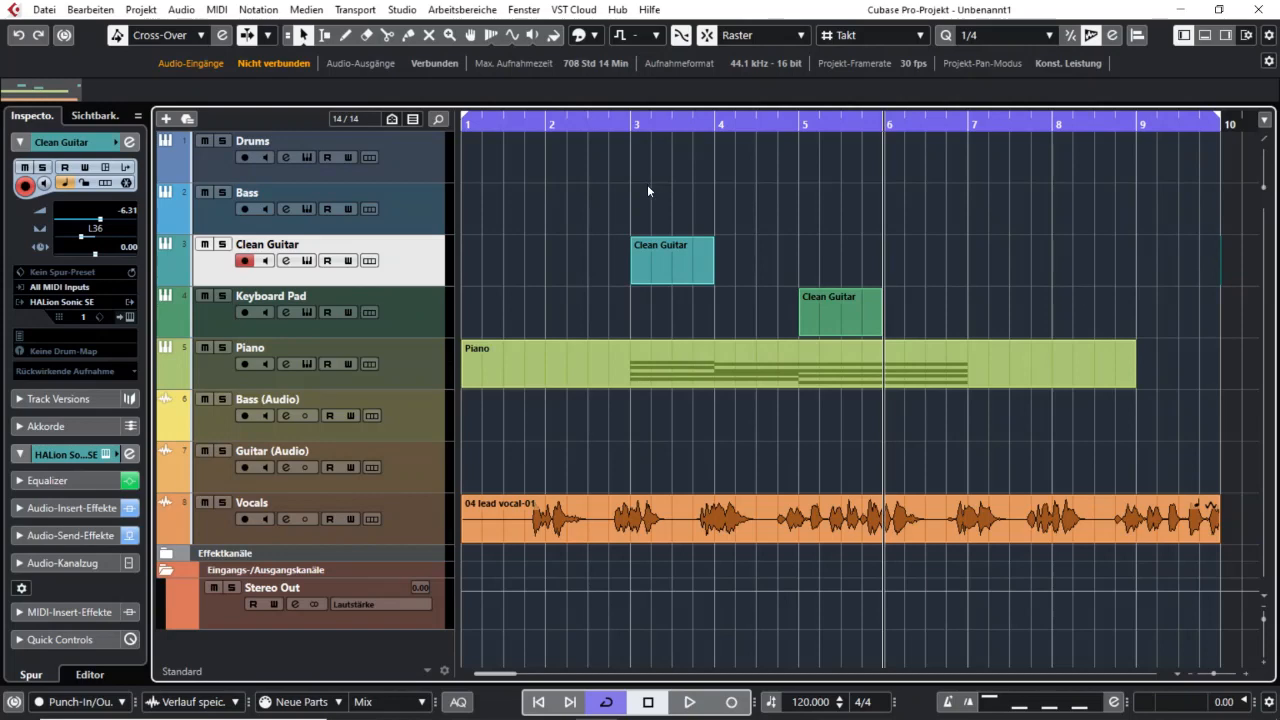
{"action": "left_click", "coordinate": [660, 249]}
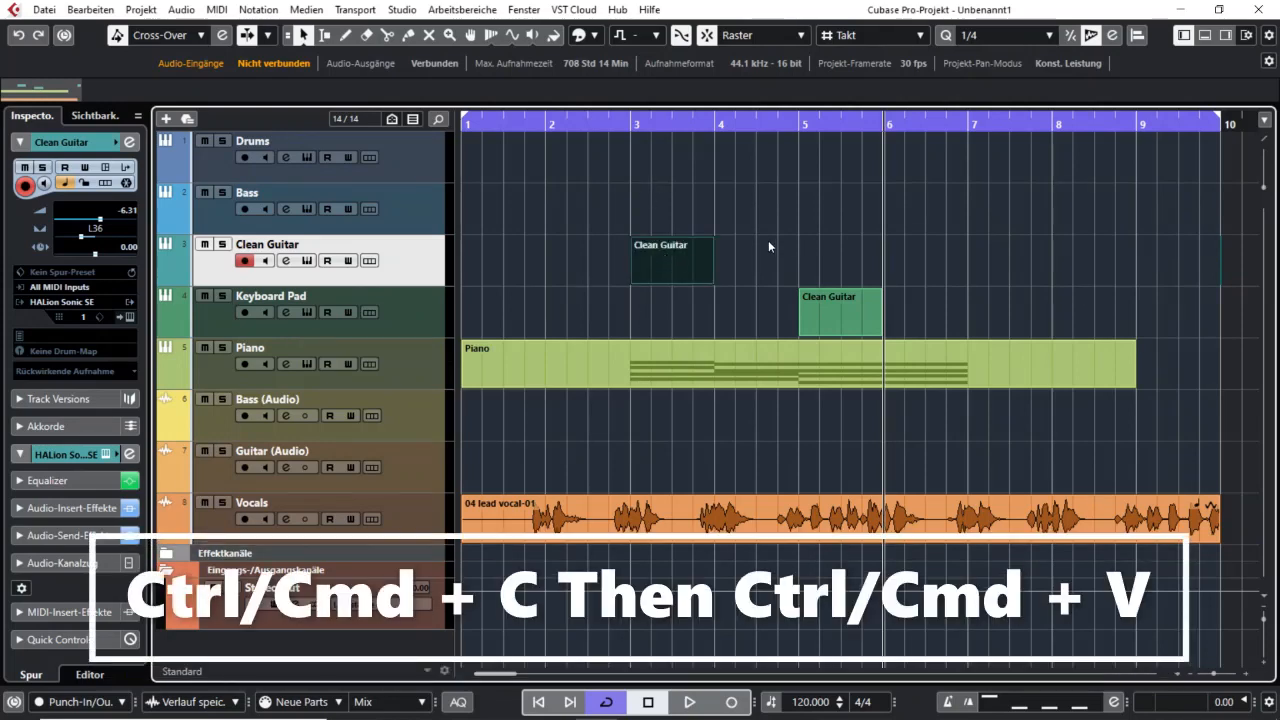
{"action": "key", "text": "ctrl+v"}
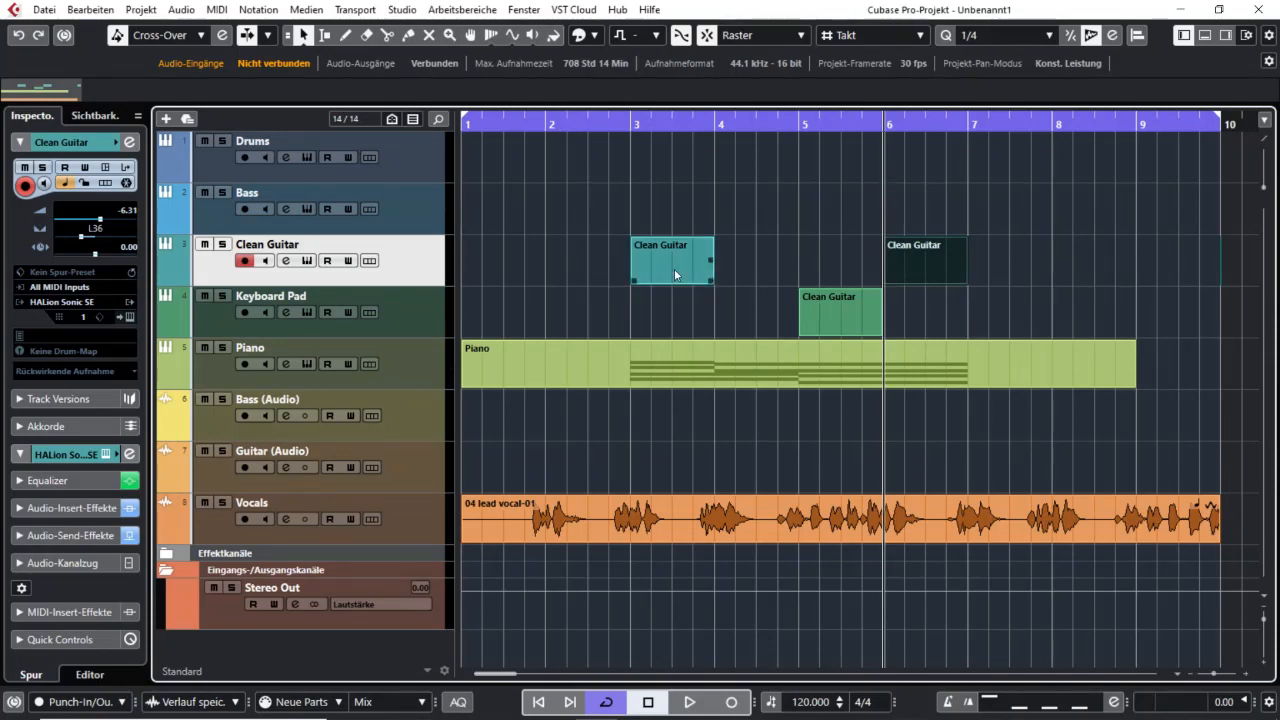
Copy the bar 3 Clean Guitar part and paste it at the project cursor on the Keyboard Pad track, at bar 6.
{"action": "key", "text": "Right"}
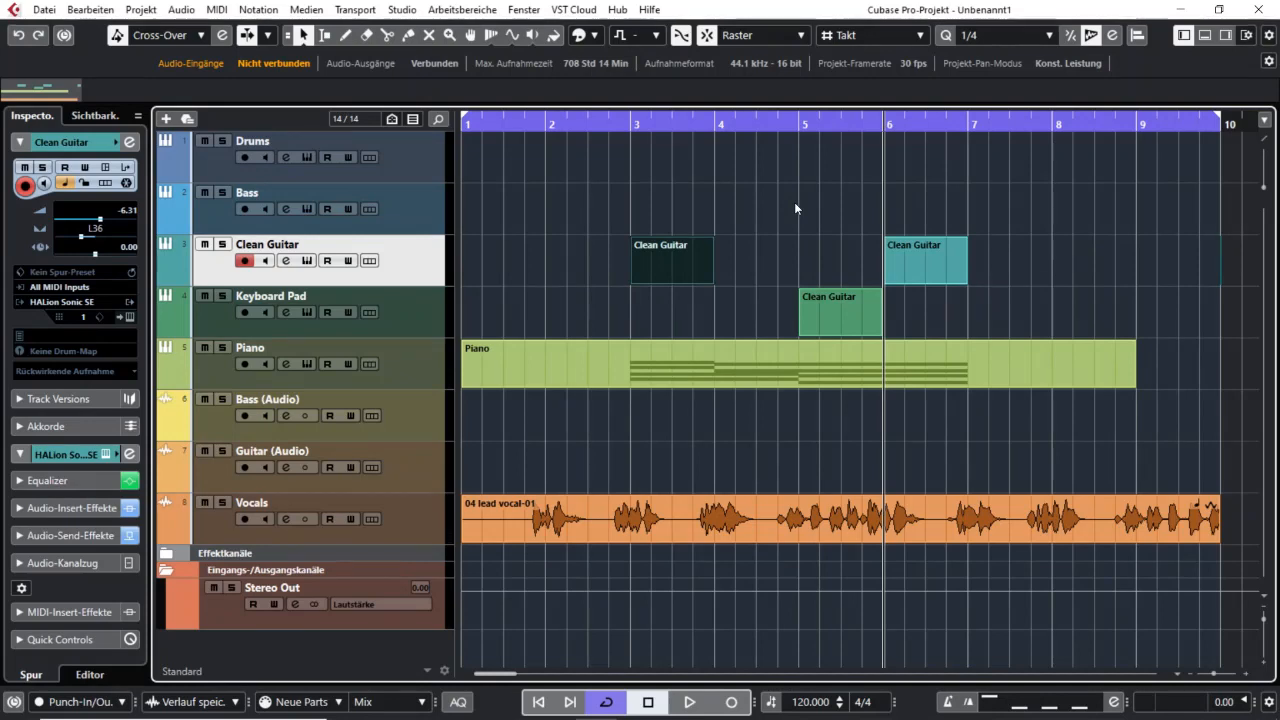
{"action": "left_click", "coordinate": [430, 318]}
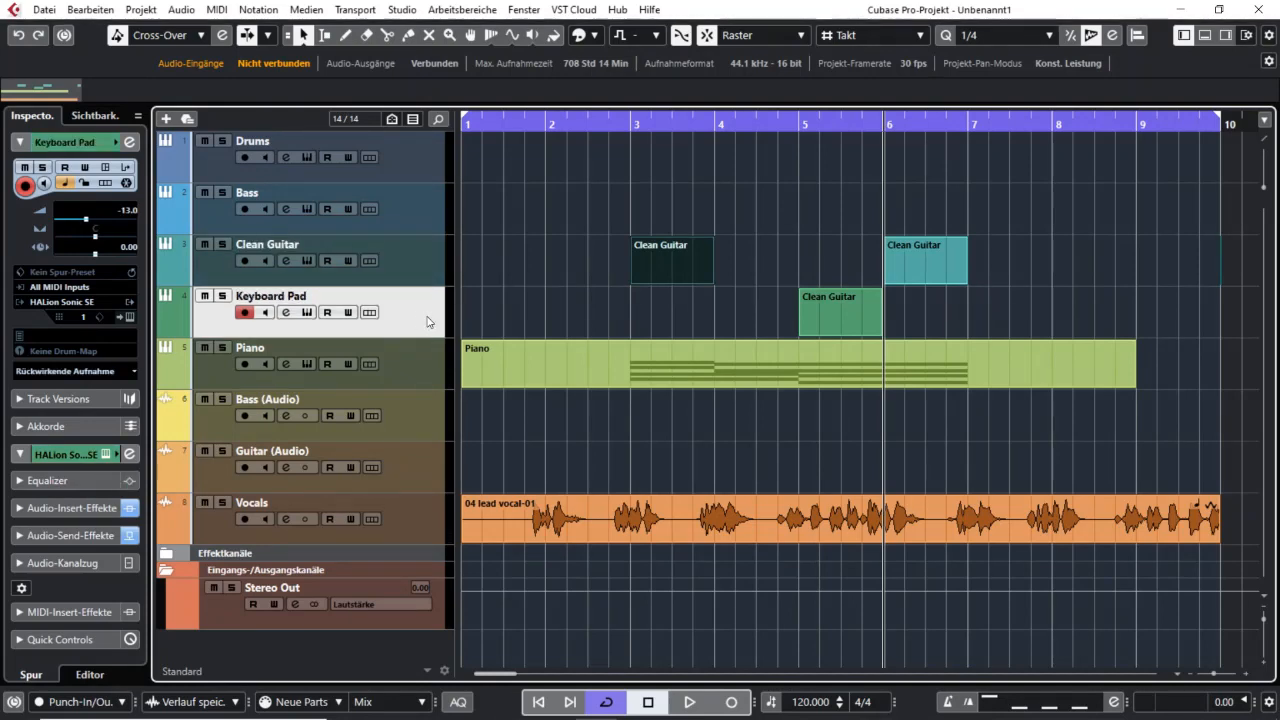
{"action": "key", "text": "ctrl+v"}
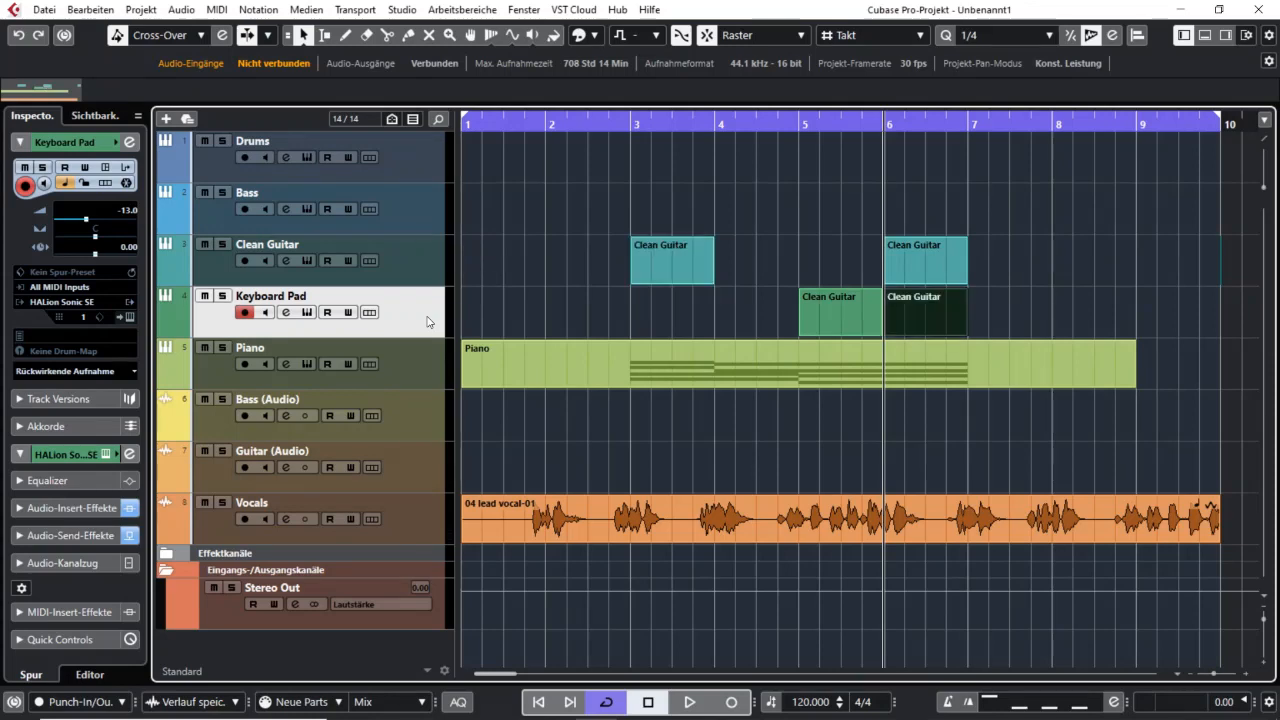
{"action": "left_click", "coordinate": [646, 263]}
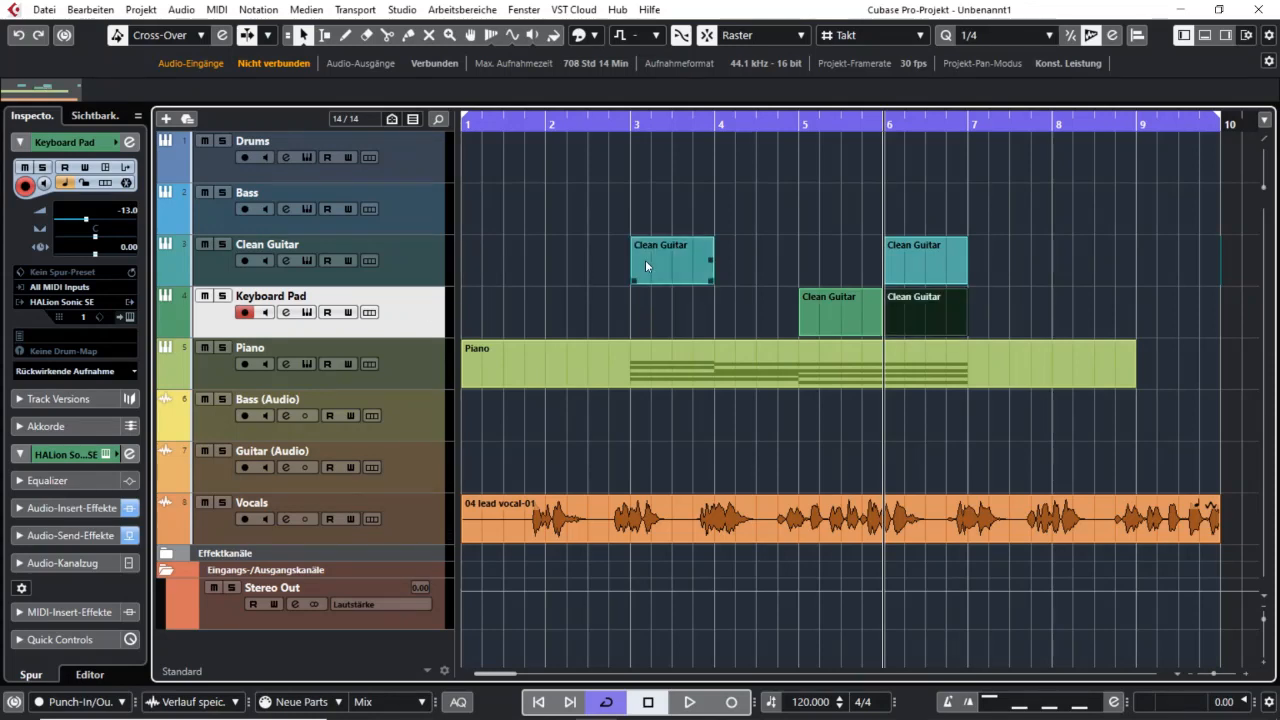
{"action": "left_click", "coordinate": [930, 321]}
Paste the Clean Guitar part at its original bar 3 position on the Keyboard Pad track, and copy it to bar 3 of the Bass track.
{"action": "left_click", "coordinate": [666, 254]}
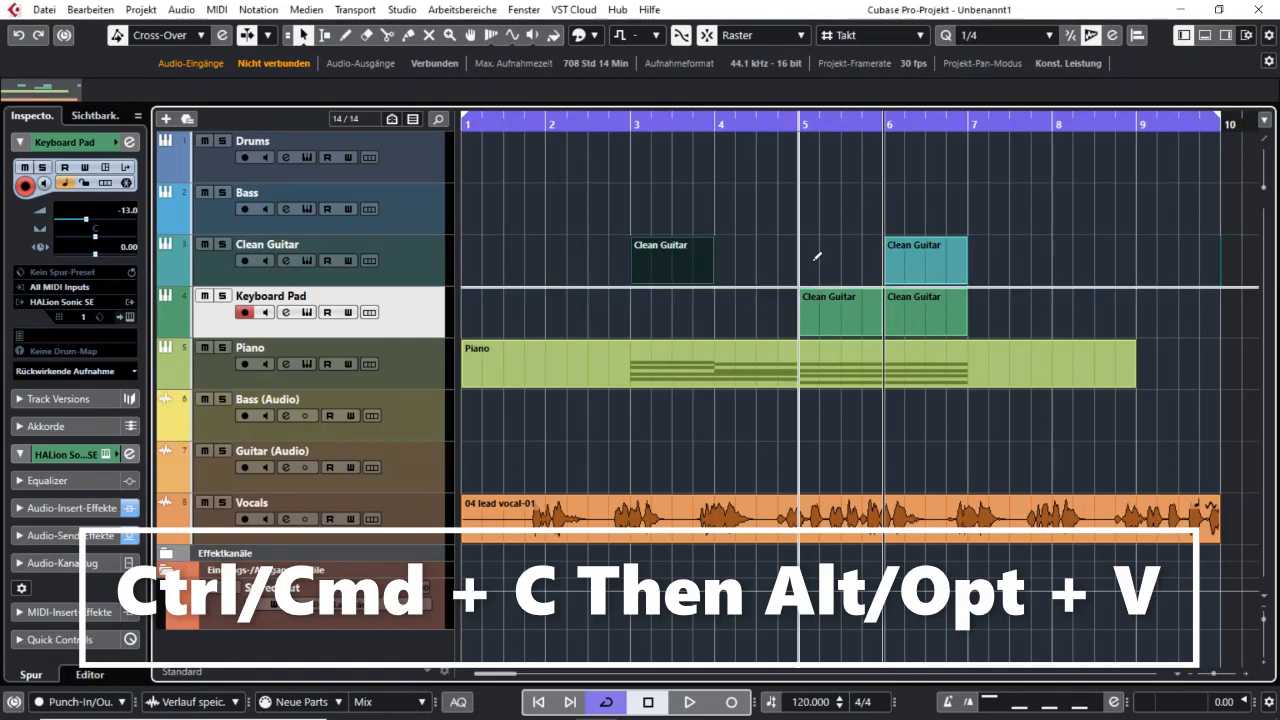
{"action": "key", "text": "alt+v"}
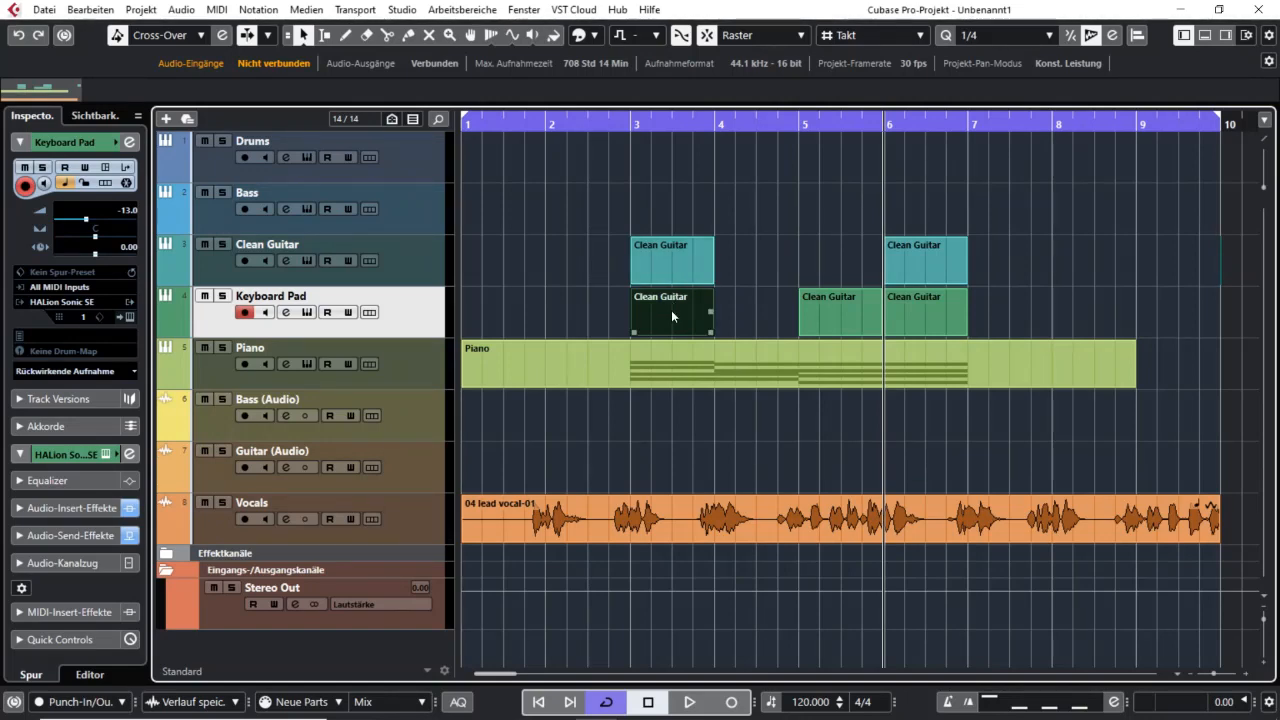
{"action": "left_click_drag", "start_coordinate": [671, 310], "coordinate": [734, 217]}
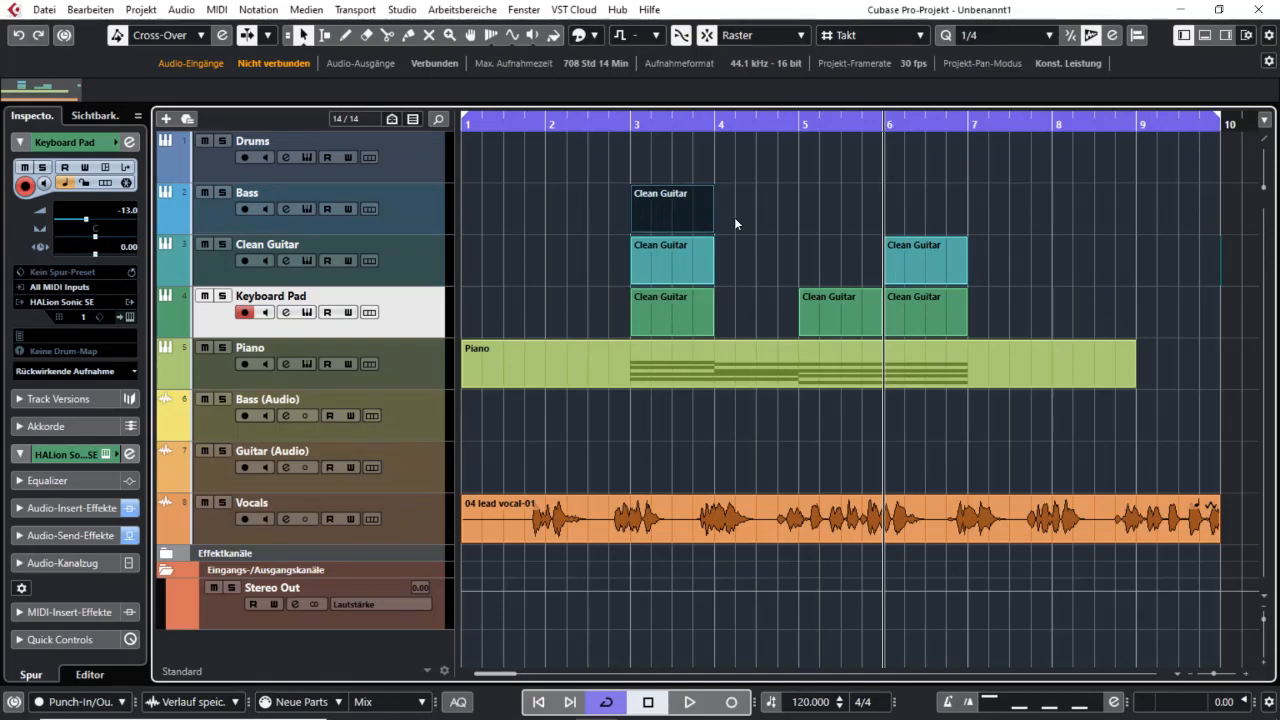
Duplicate the bar 3 part on the Bass track five times in a row, and undo the duplicates.
{"action": "key", "text": "ctrl+d"}
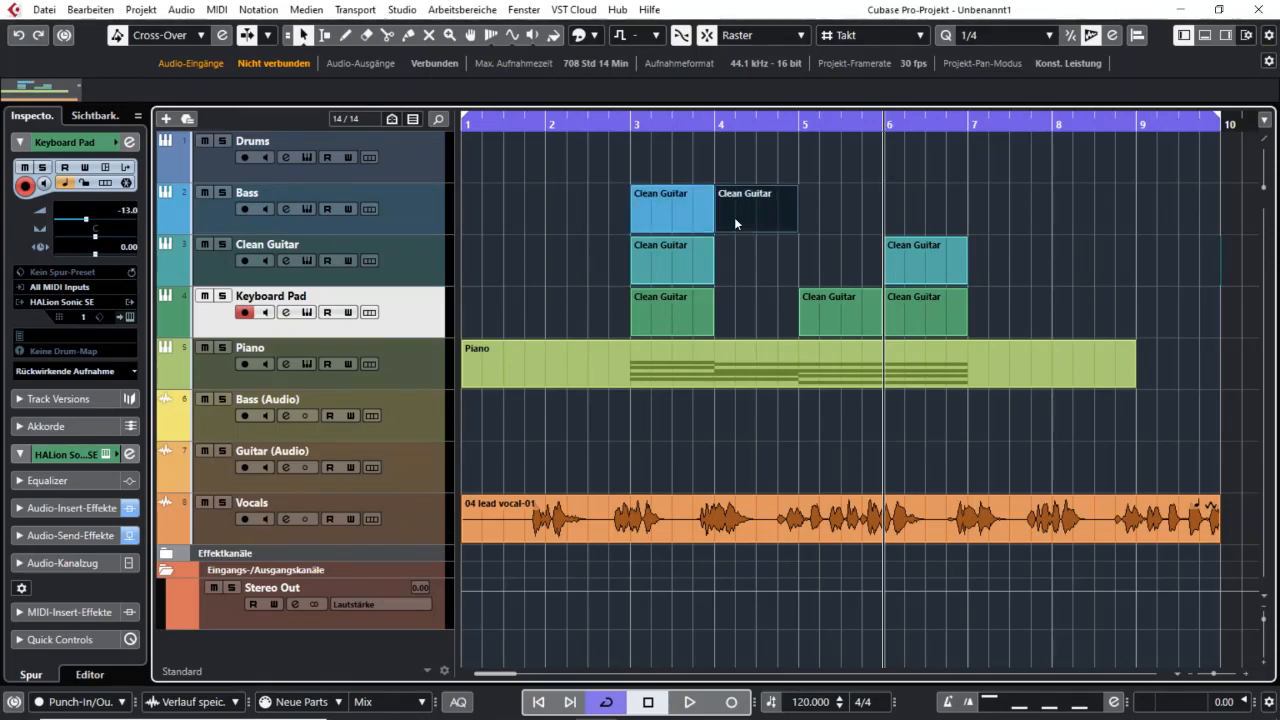
{"action": "key", "text": "ctrl+d"}
{"action": "key", "text": "ctrl+d"}
{"action": "key", "text": "ctrl+d"}
{"action": "key", "text": "ctrl+d"}
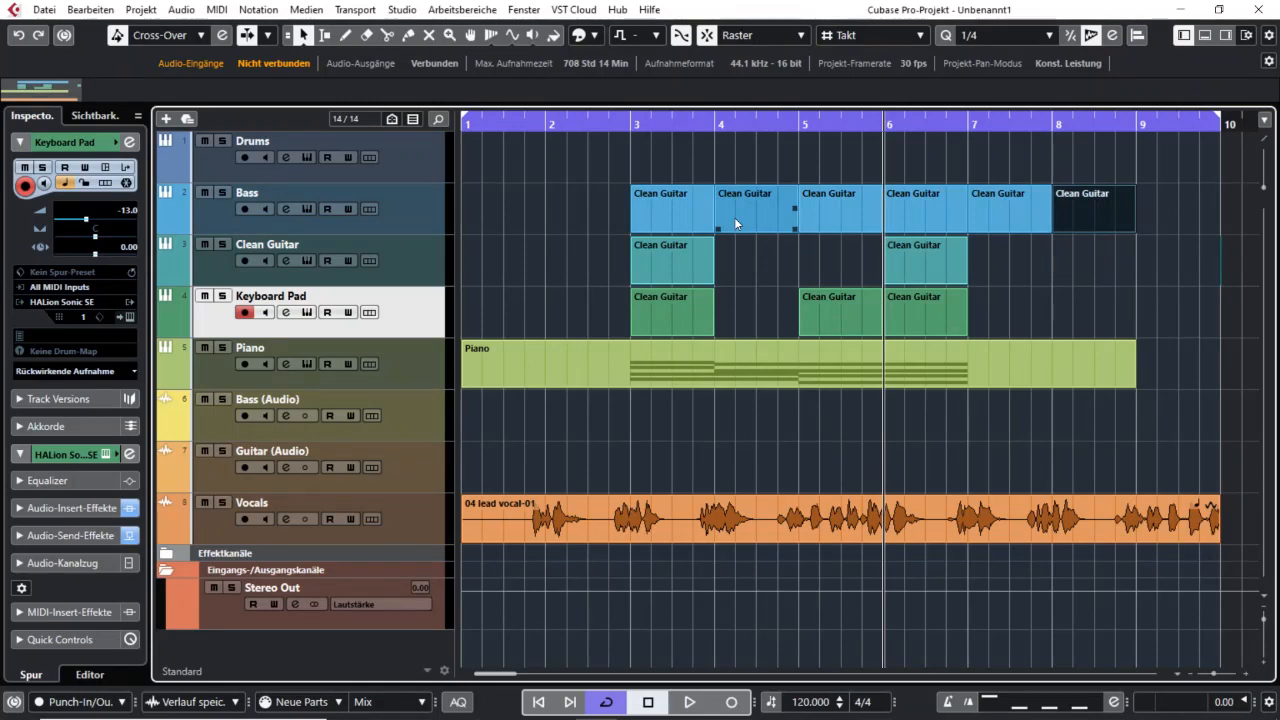
{"action": "key", "text": "ctrl+z"}
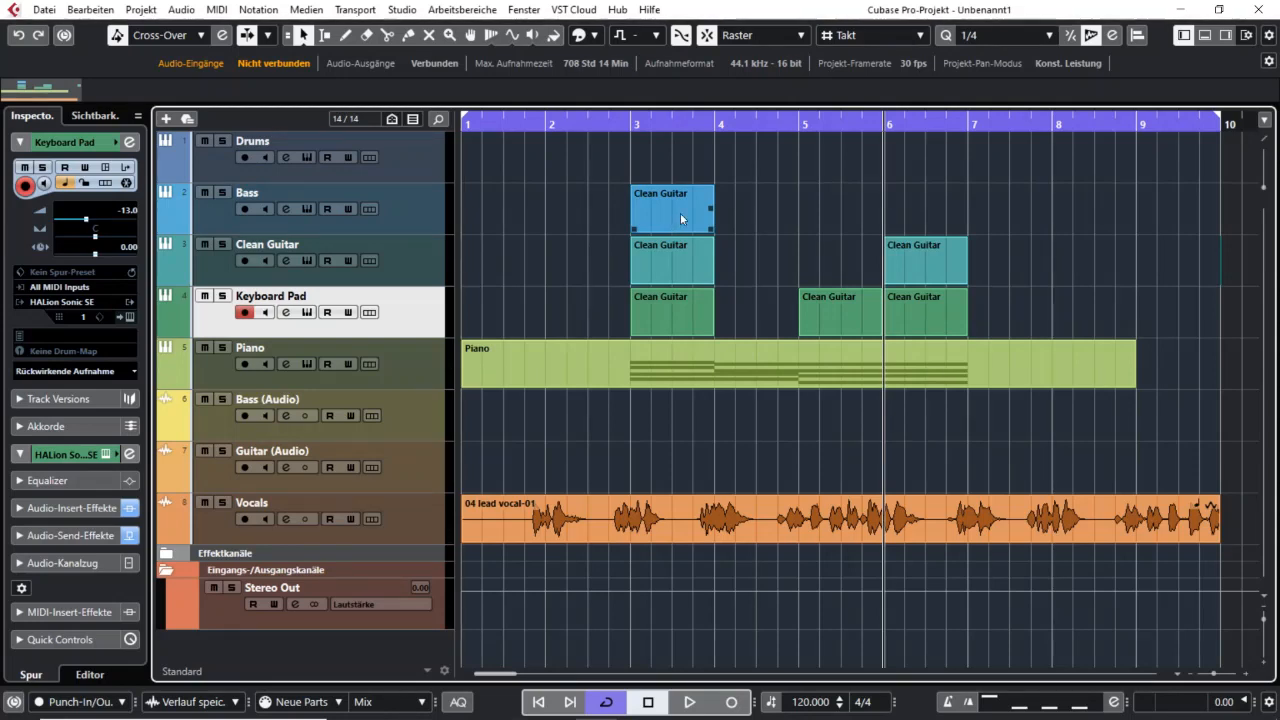
Move the part on the Bass track from bar 3 to bar 1.
{"action": "left_click_drag", "start_coordinate": [689, 212], "coordinate": [540, 214]}
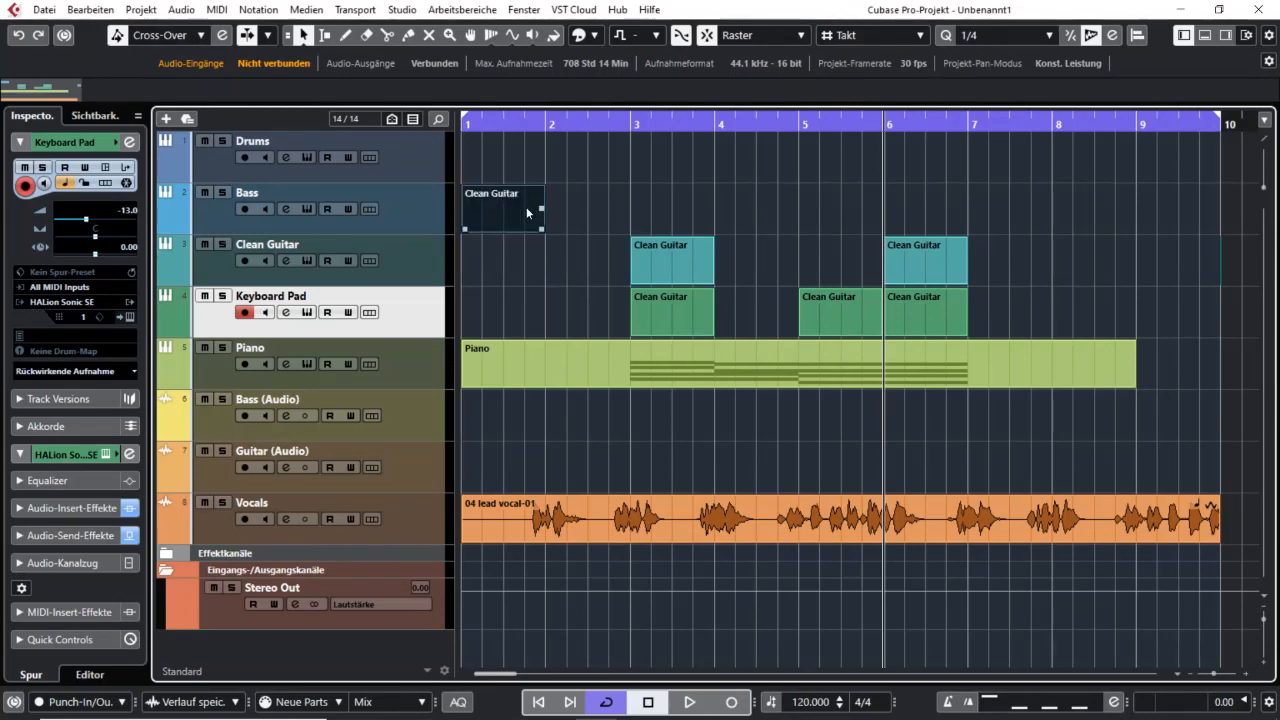
Fill the loop range with copies of the bar 1 part on the Bass track, and undo the fill.
{"action": "left_click", "coordinate": [90, 9]}
{"action": "mouse_move", "coordinate": [330, 166]}
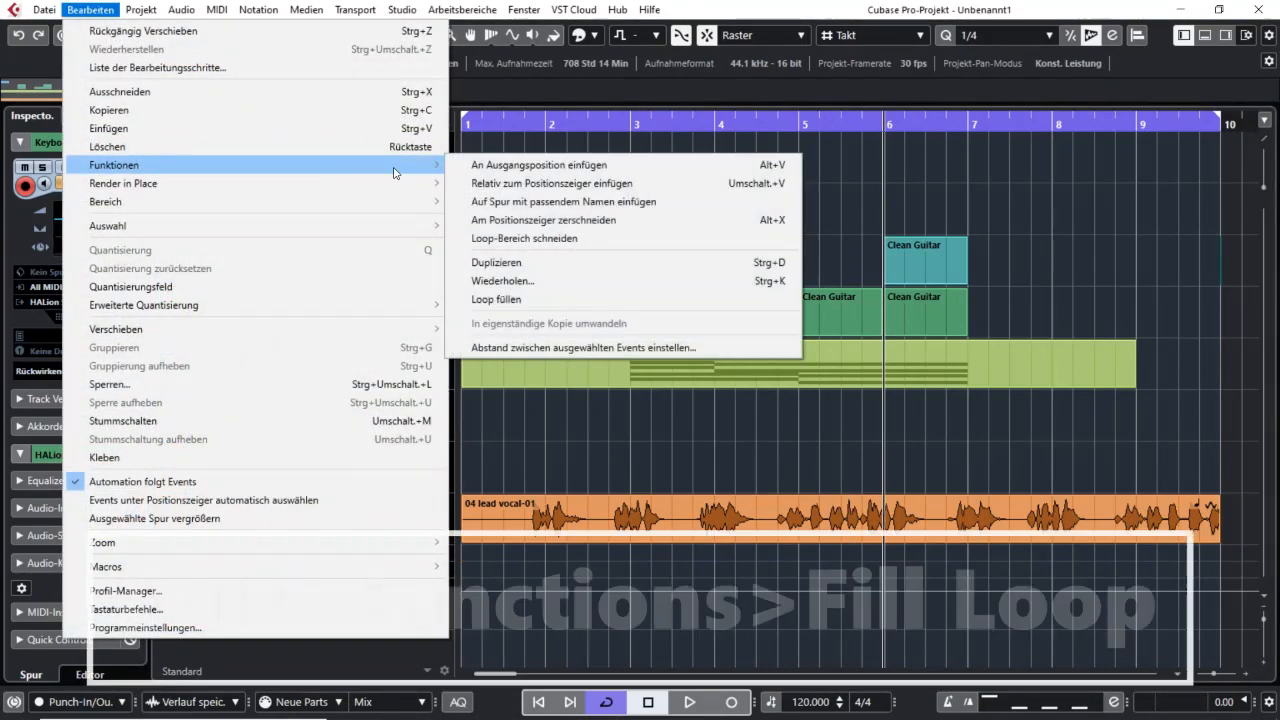
{"action": "left_click", "coordinate": [511, 302]}
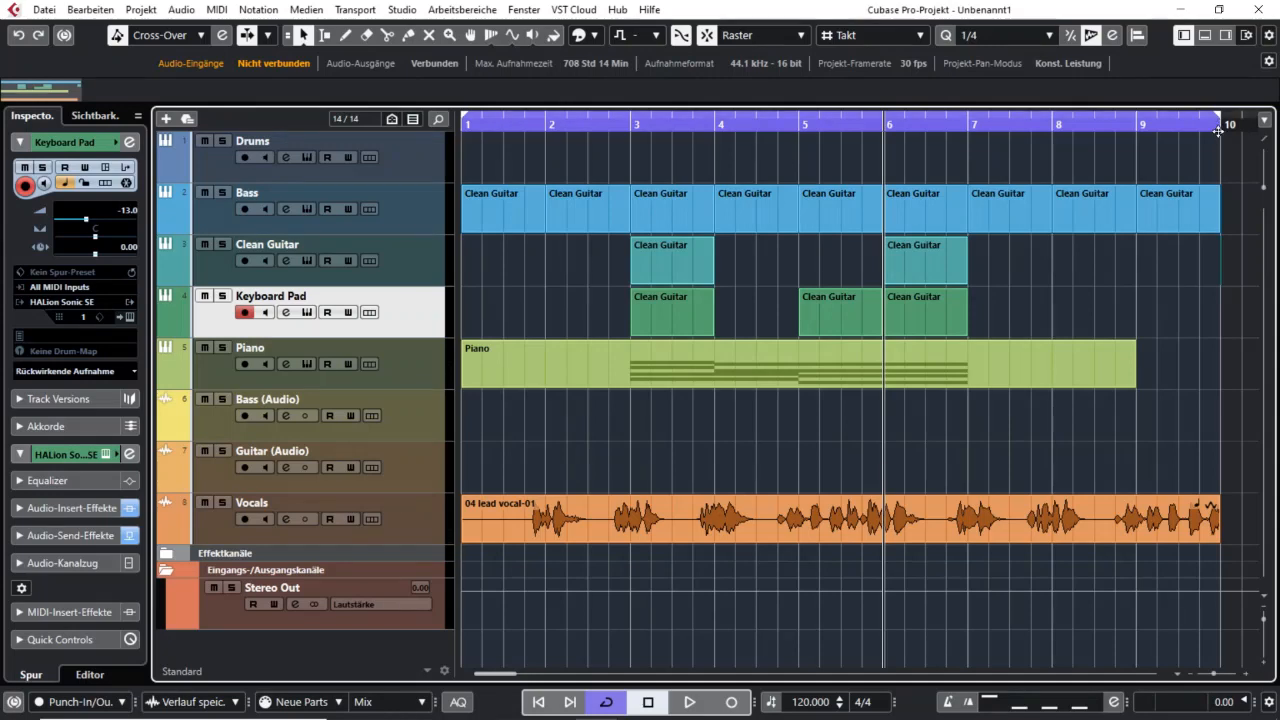
{"action": "key", "text": "ctrl+z"}
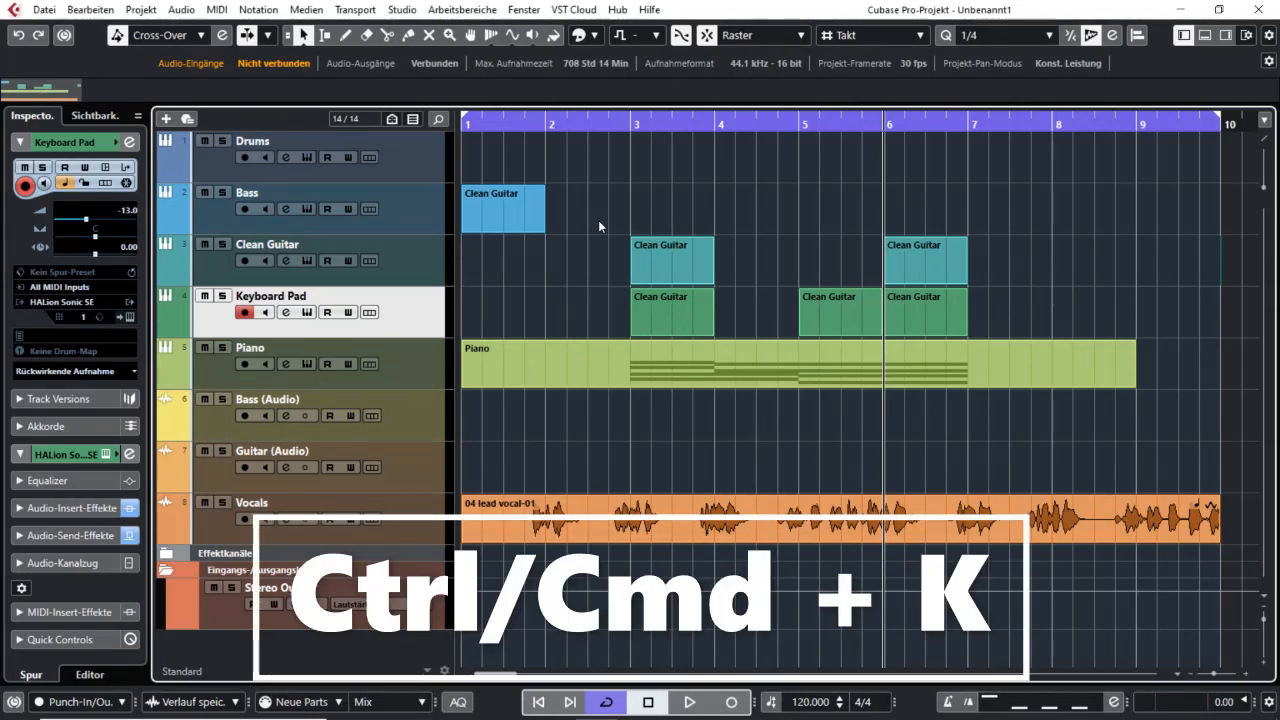
Repeat the bar 1 part on the Bass track five times as independent copies, and delete those copies.
{"action": "left_click", "coordinate": [524, 207]}
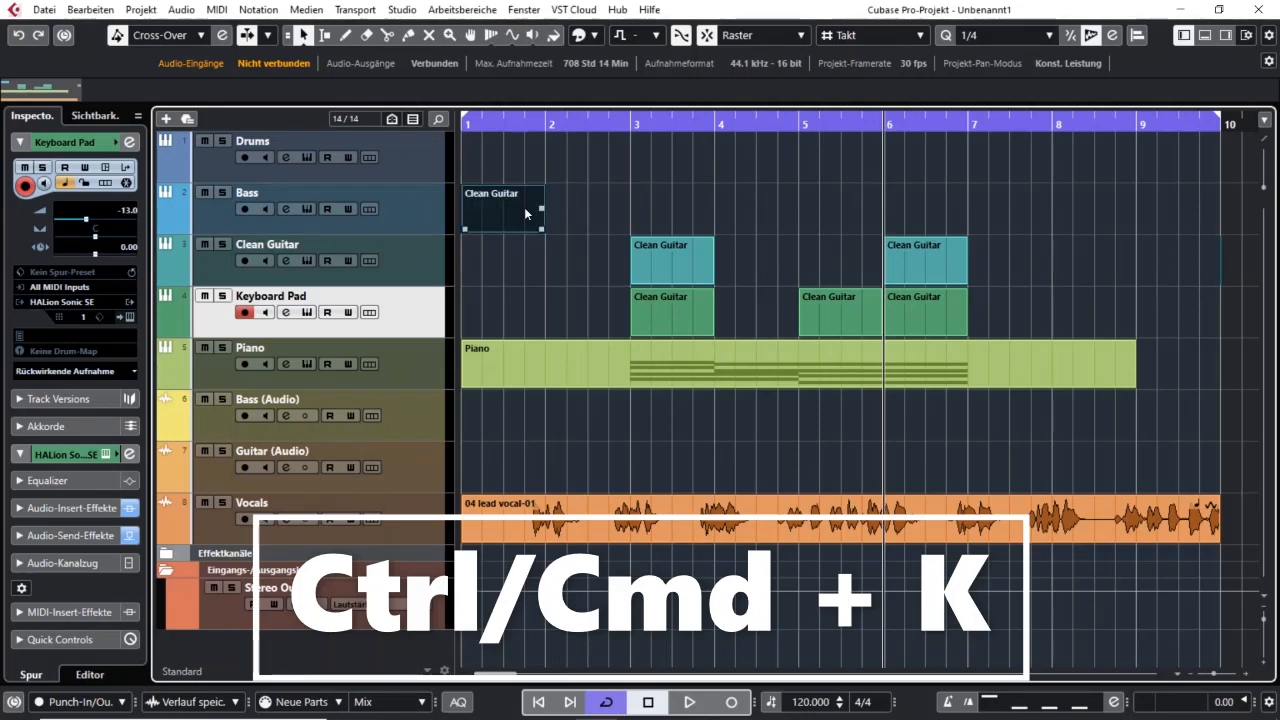
{"action": "key", "text": "ctrl+k"}
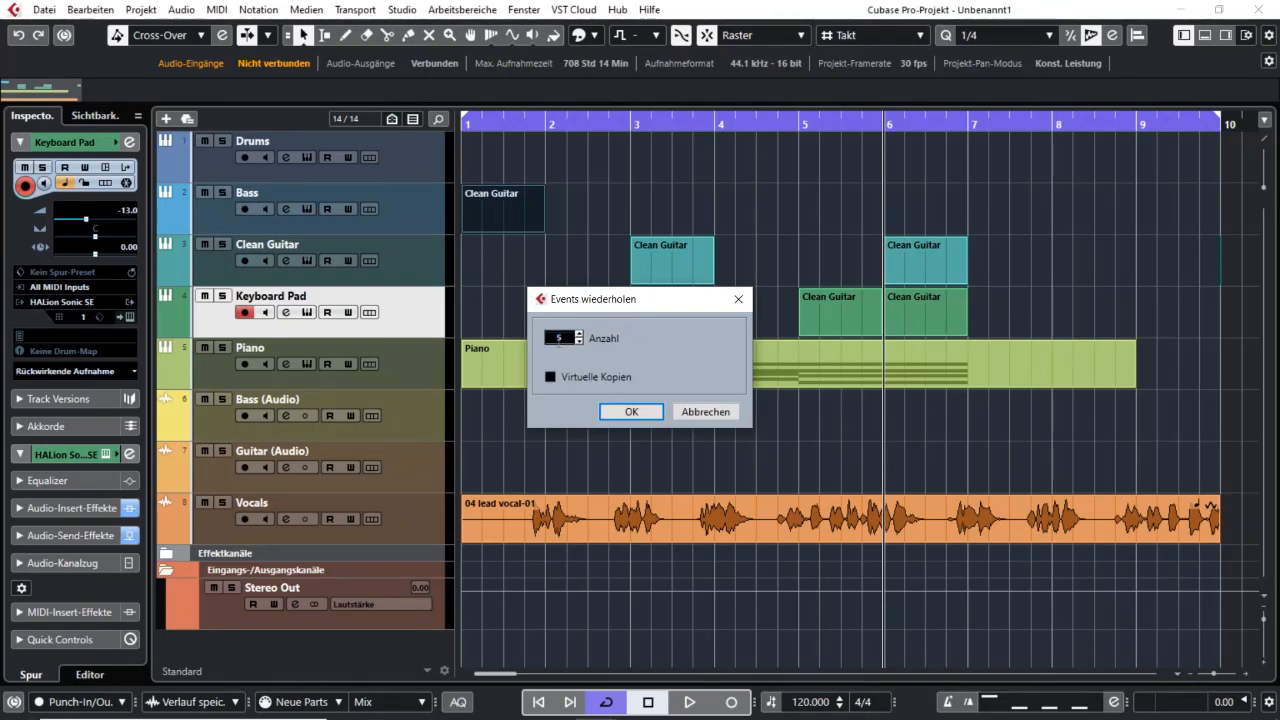
{"action": "left_click", "coordinate": [561, 339]}
{"action": "left_click", "coordinate": [631, 411]}
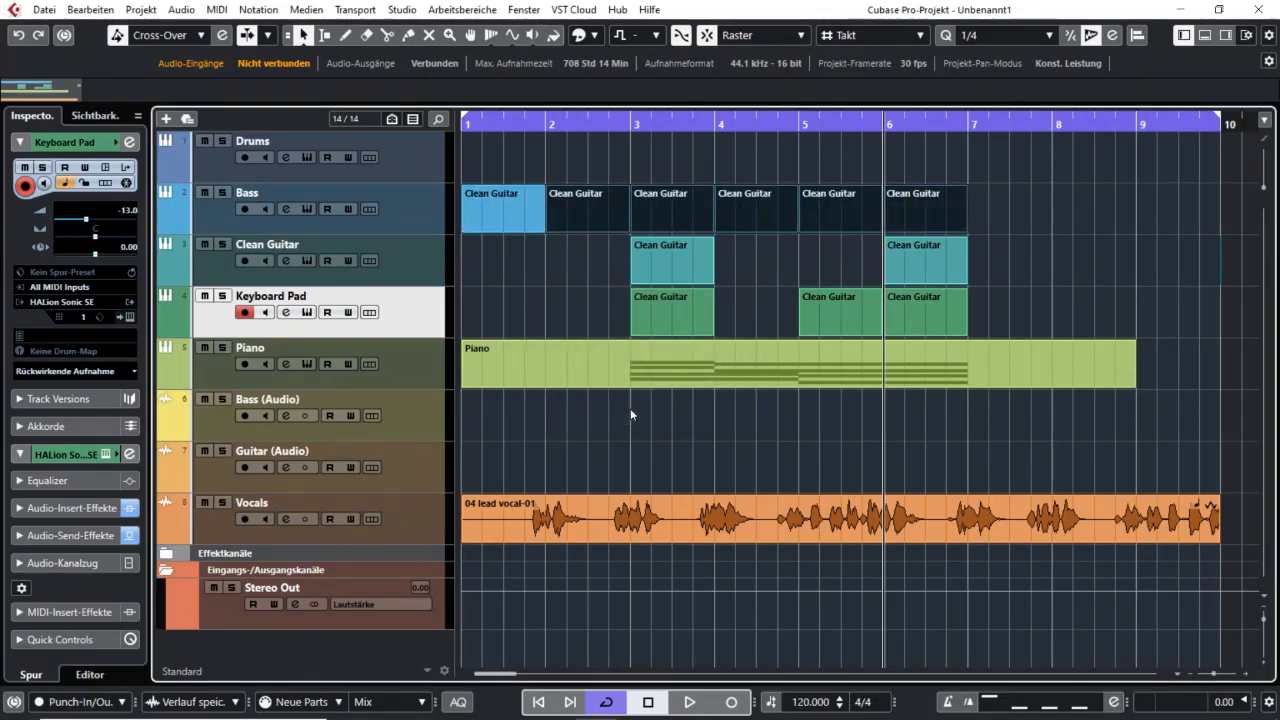
{"action": "left_click_drag", "start_coordinate": [1032, 195], "coordinate": [552, 216]}
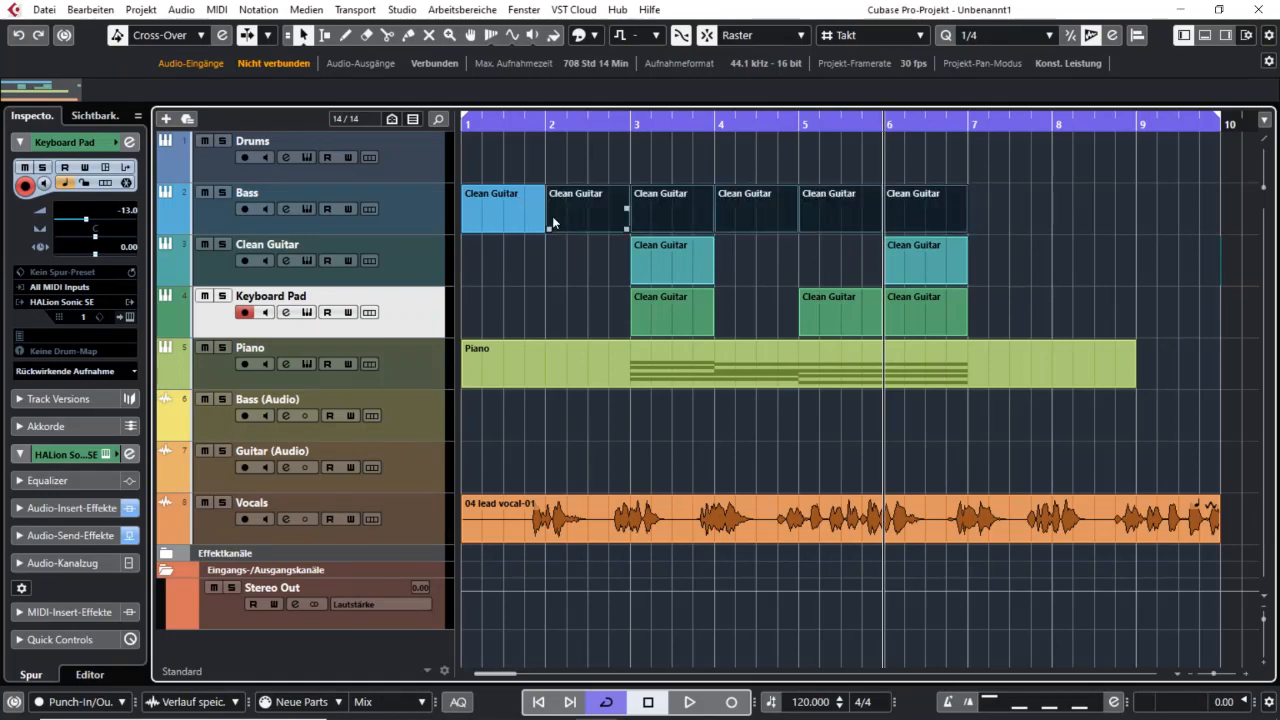
{"action": "key", "text": "Delete"}
Repeat the bar 1 part on the Bass track five times as shared copies (Virtuelle Kopien).
{"action": "left_click", "coordinate": [534, 210]}
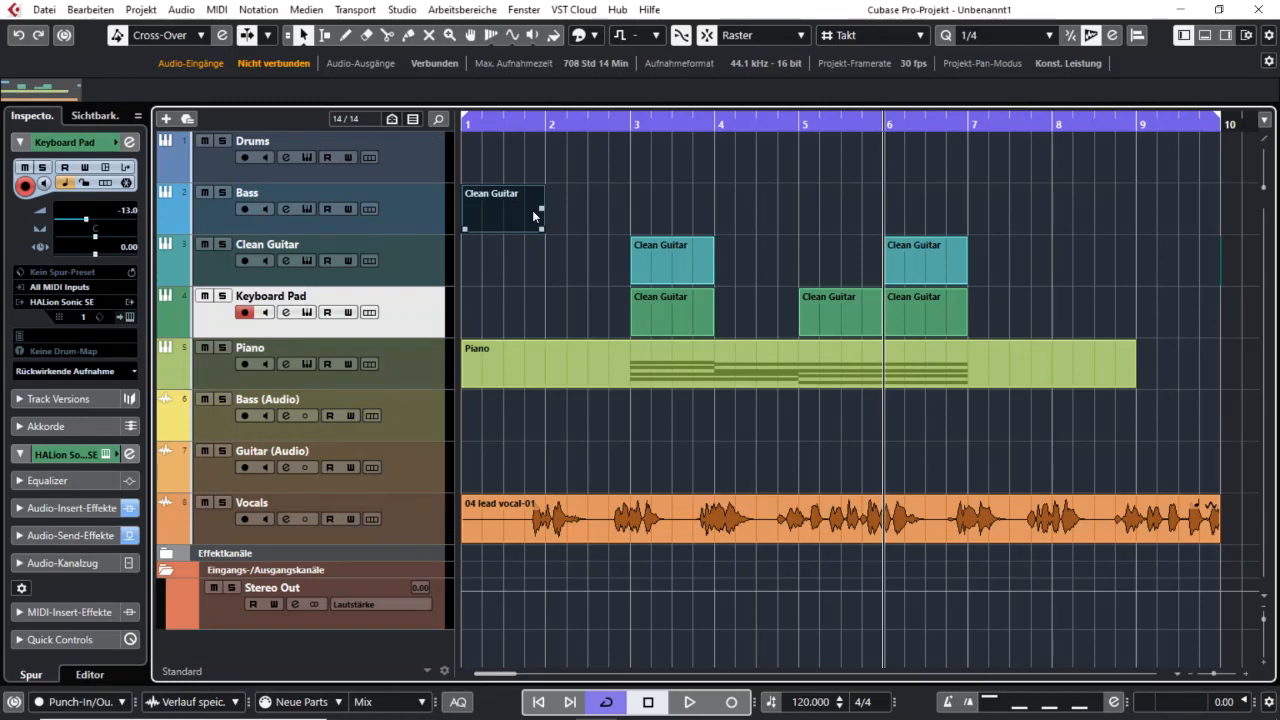
{"action": "key", "text": "ctrl+k"}
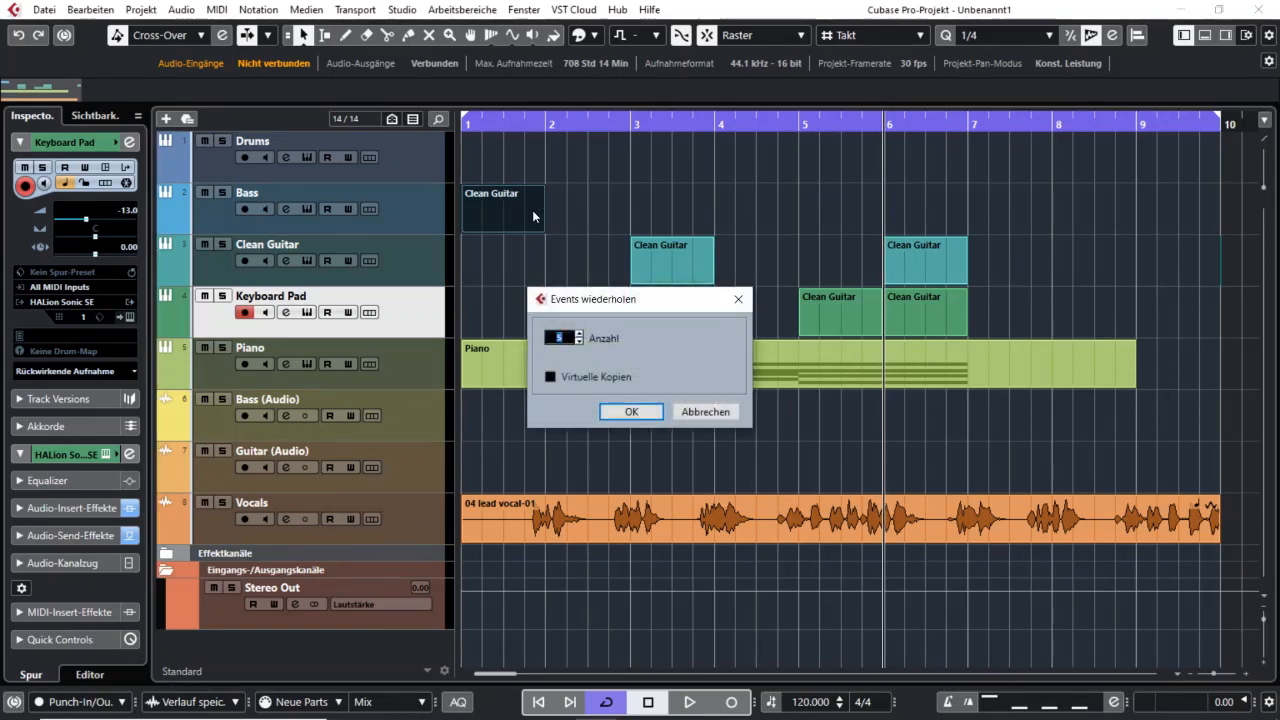
{"action": "left_click", "coordinate": [563, 379]}
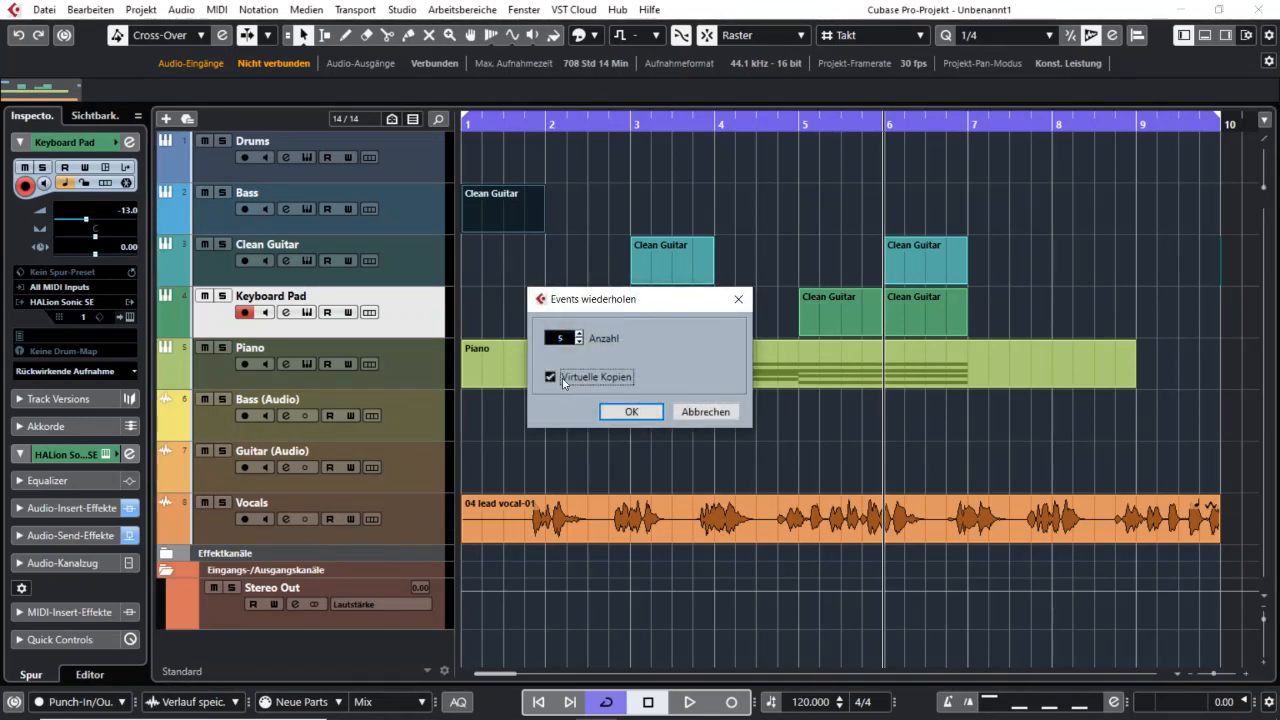
{"action": "left_click", "coordinate": [631, 412]}
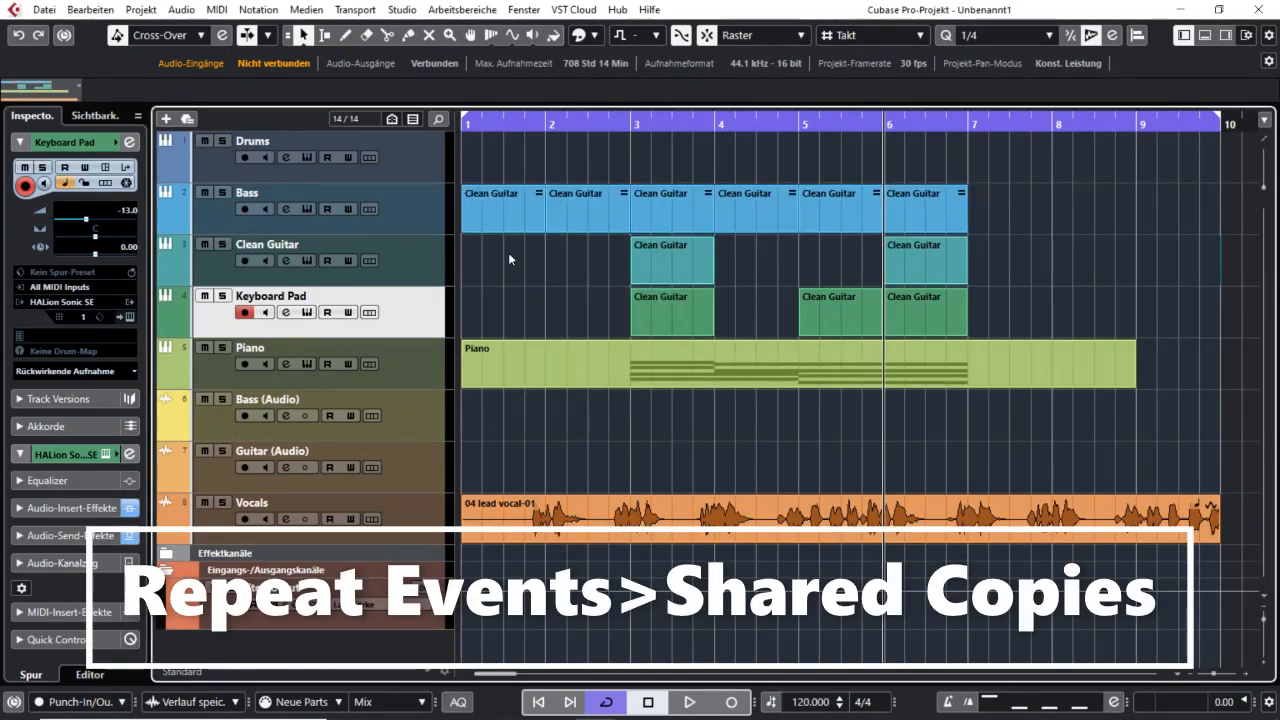
Inspect the first and second shared parts on the Bass track in the Key Editor, closing the editor after each.
{"action": "double_click", "coordinate": [509, 226]}
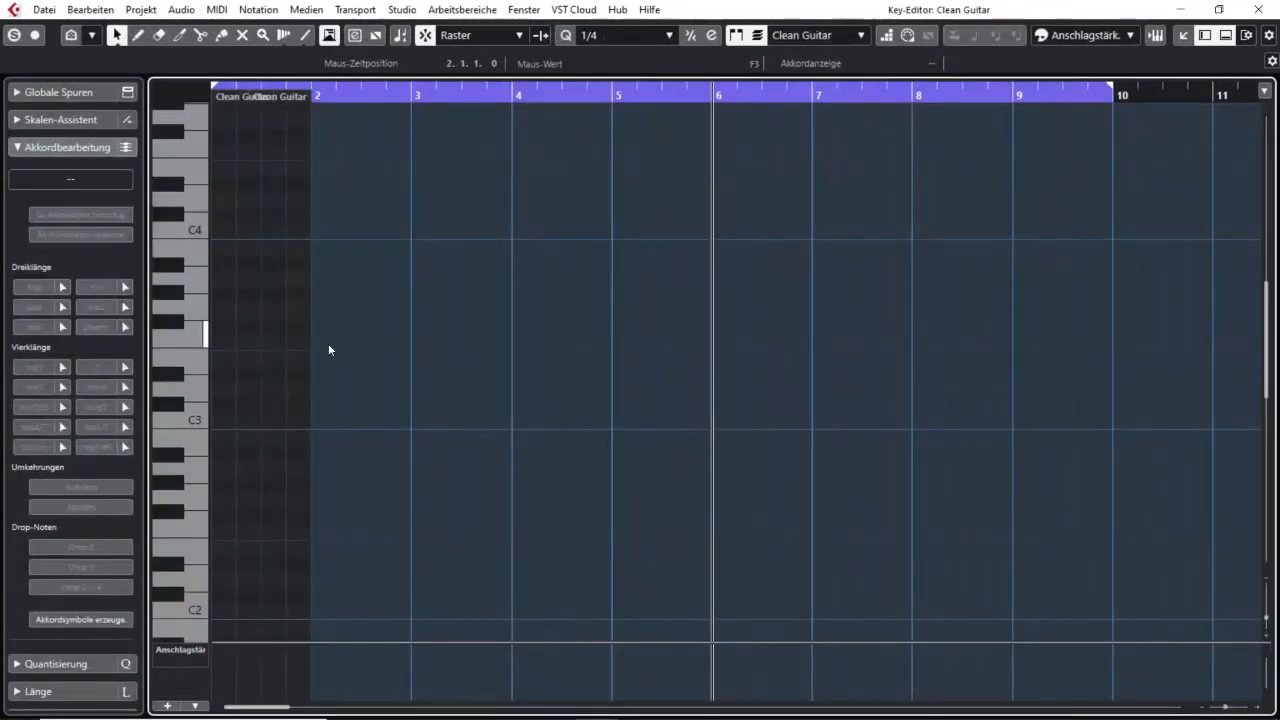
{"action": "left_click", "coordinate": [1258, 9]}
{"action": "double_click", "coordinate": [581, 216]}
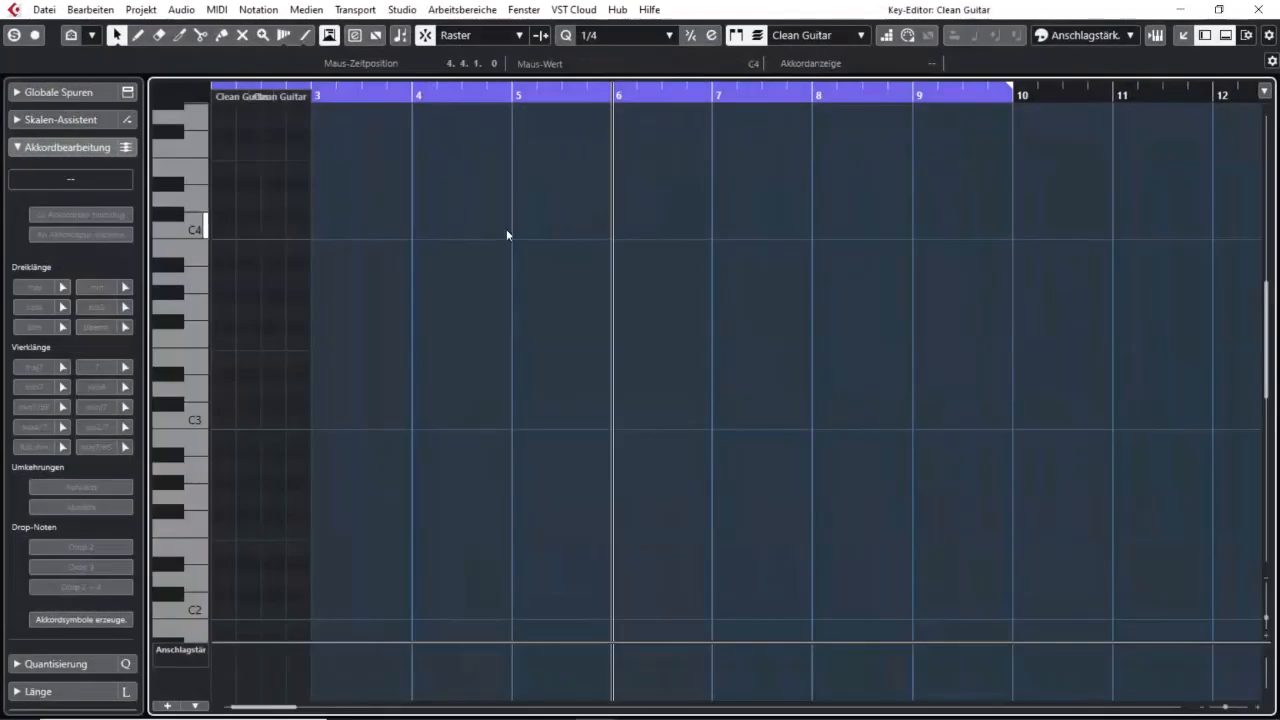
{"action": "left_click", "coordinate": [1258, 9]}
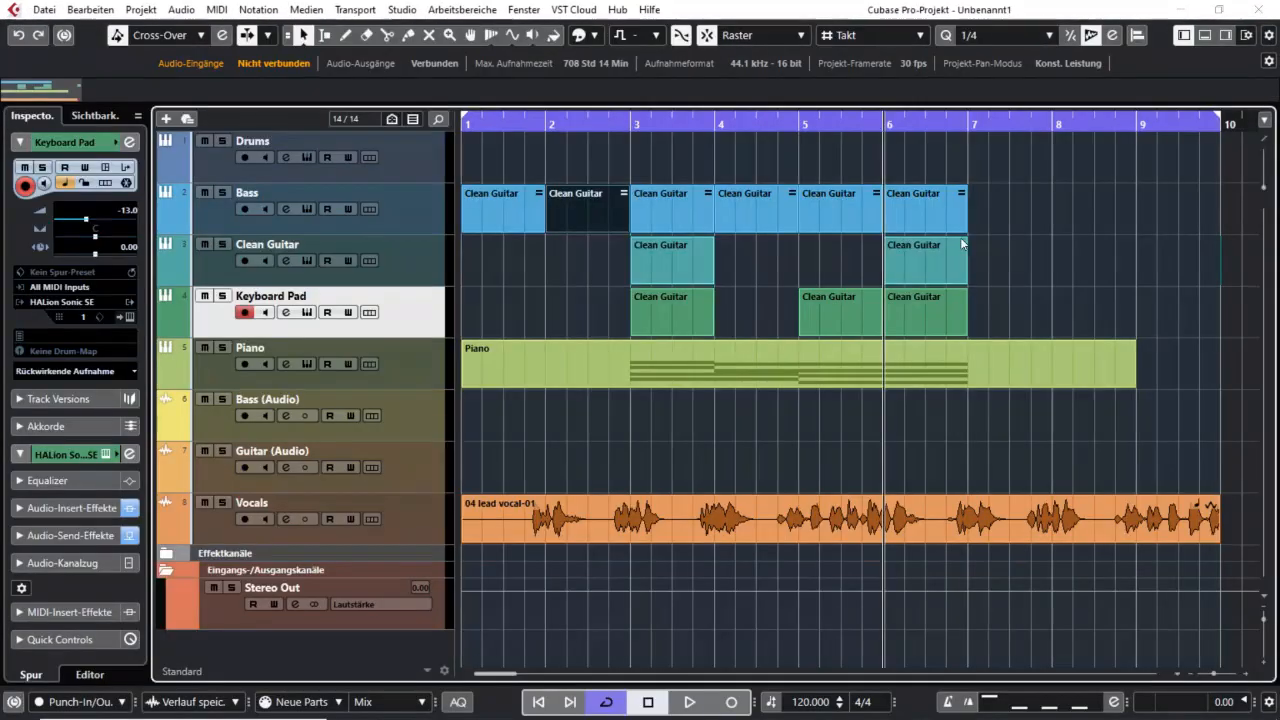
Add an F3 note at the start of the first shared Bass track part in the Key Editor, and close the editor.
{"action": "double_click", "coordinate": [508, 224]}
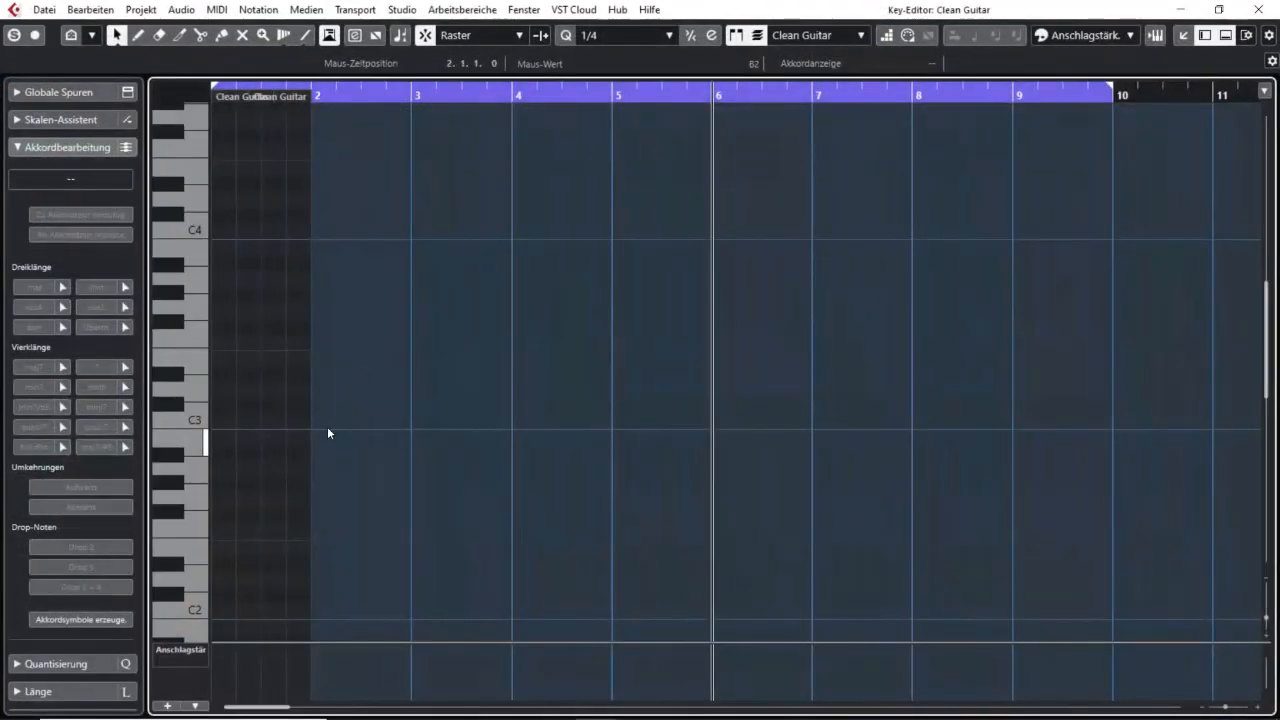
{"action": "left_click", "coordinate": [225, 343]}
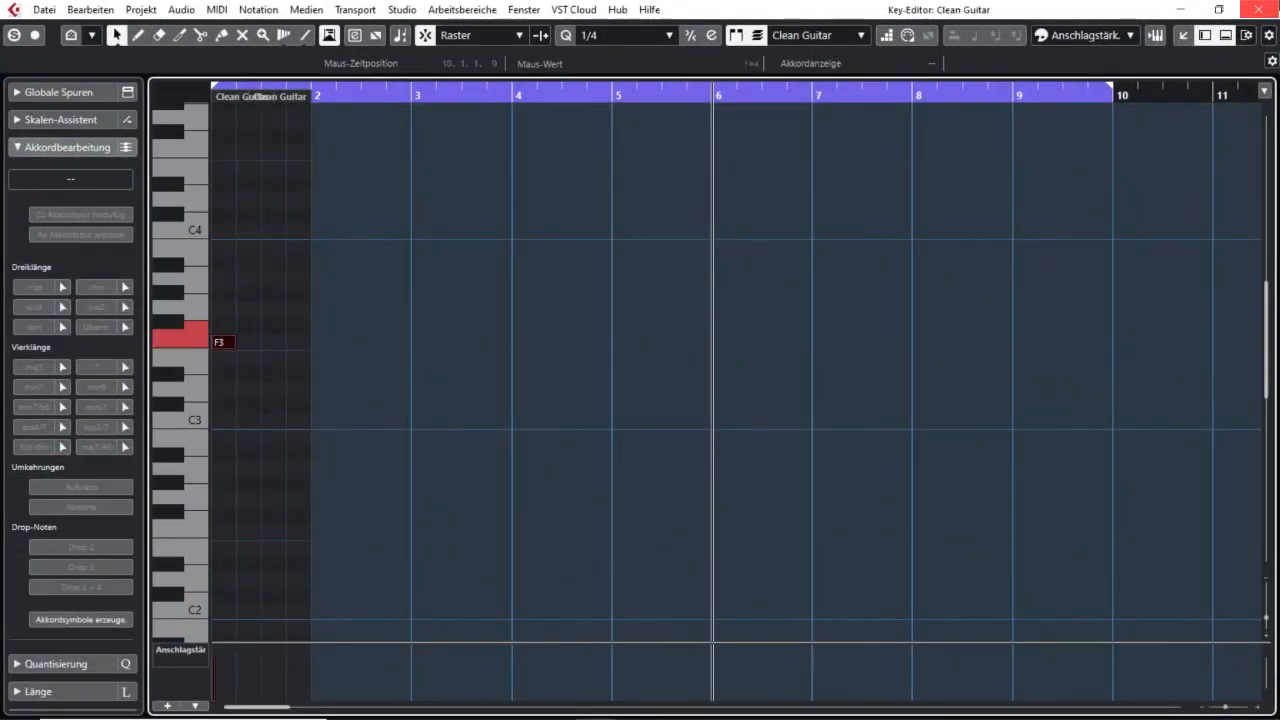
{"action": "left_click", "coordinate": [1273, 12]}
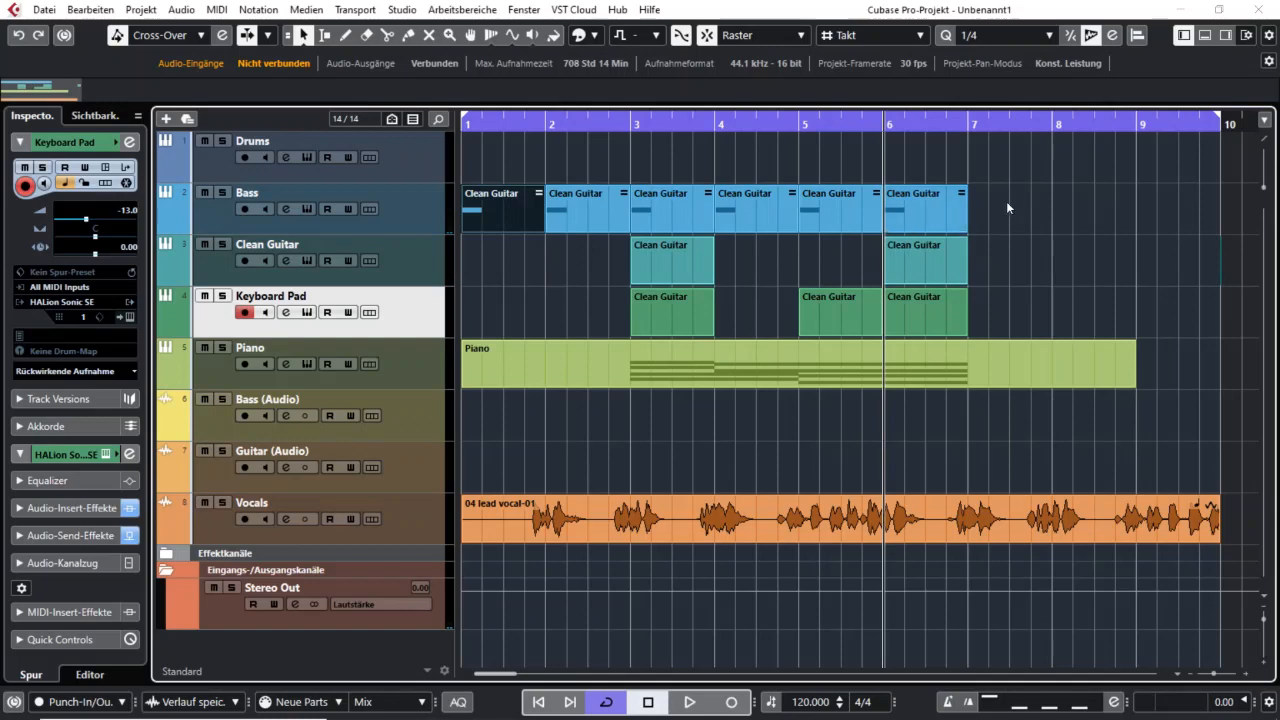
Open all six shared Bass track parts together in the Key Editor and draw quarter notes G3, A3 and B3 after the F3 in bar 1.
{"action": "left_click_drag", "start_coordinate": [1006, 207], "coordinate": [494, 212]}
{"action": "double_click", "coordinate": [495, 211]}
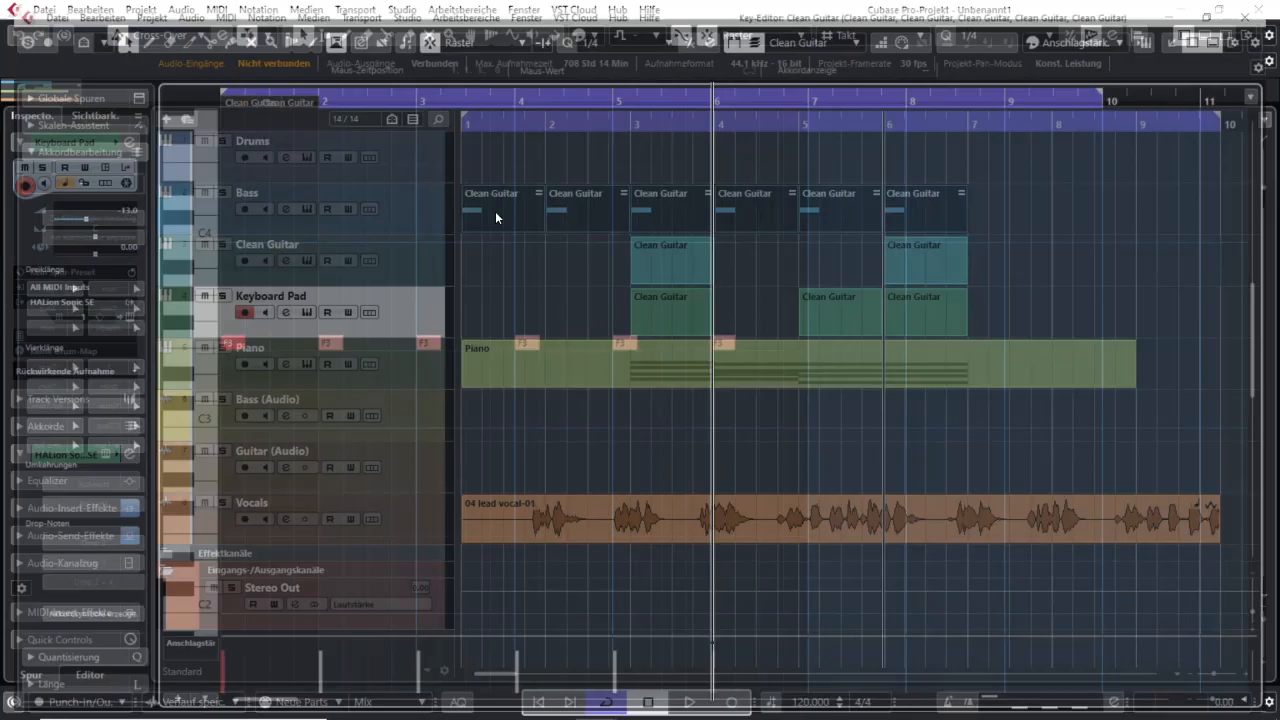
{"action": "right_click", "coordinate": [281, 371]}
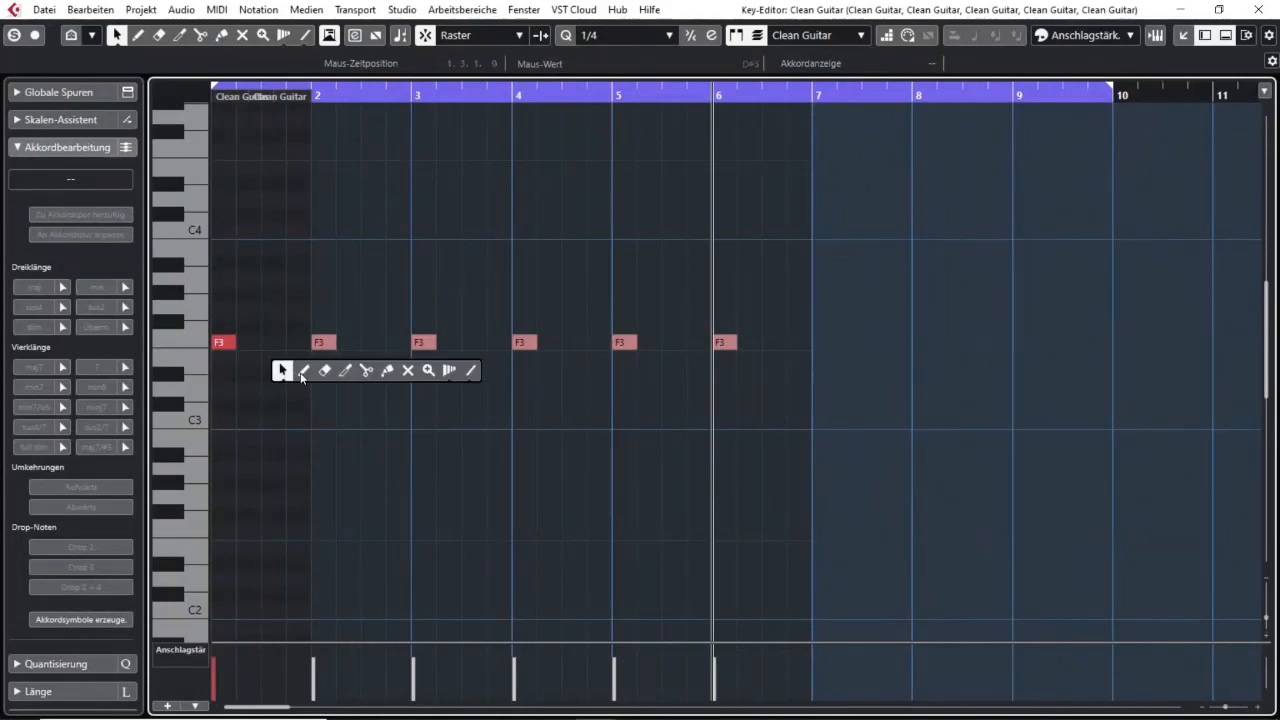
{"action": "left_click", "coordinate": [303, 370]}
{"action": "left_click", "coordinate": [244, 311]}
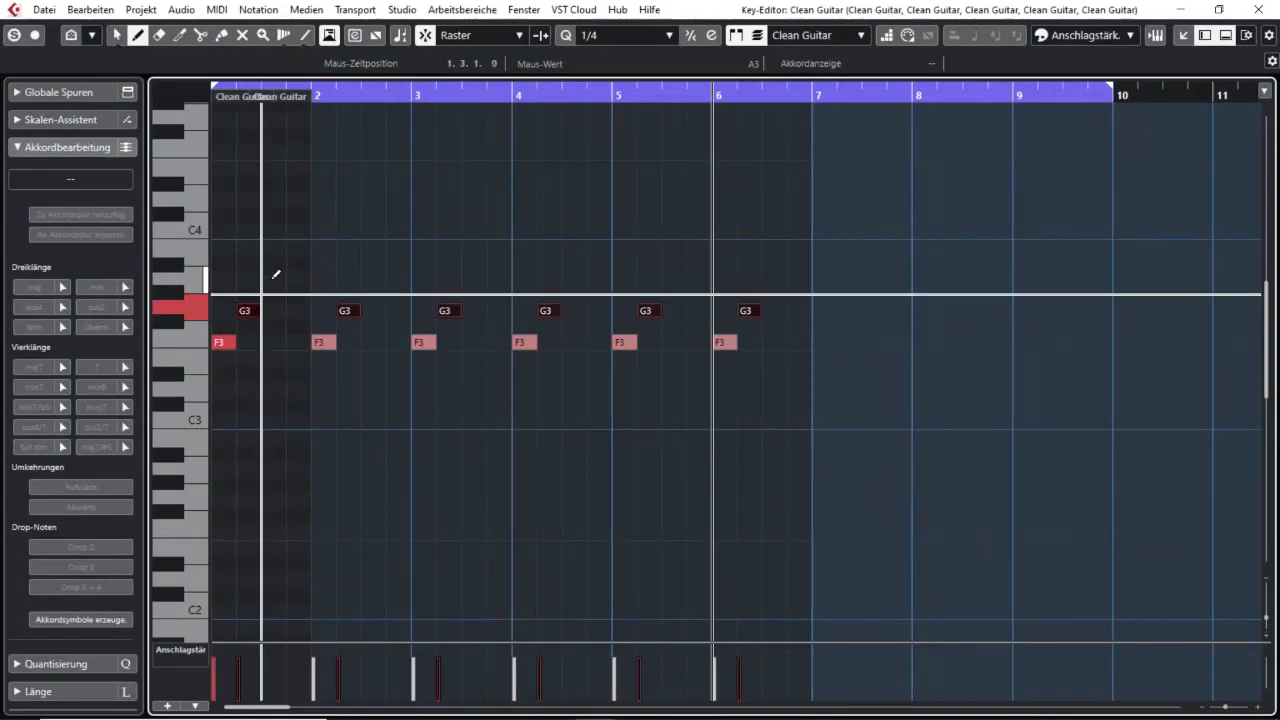
{"action": "left_click", "coordinate": [272, 279]}
{"action": "left_click", "coordinate": [299, 247]}
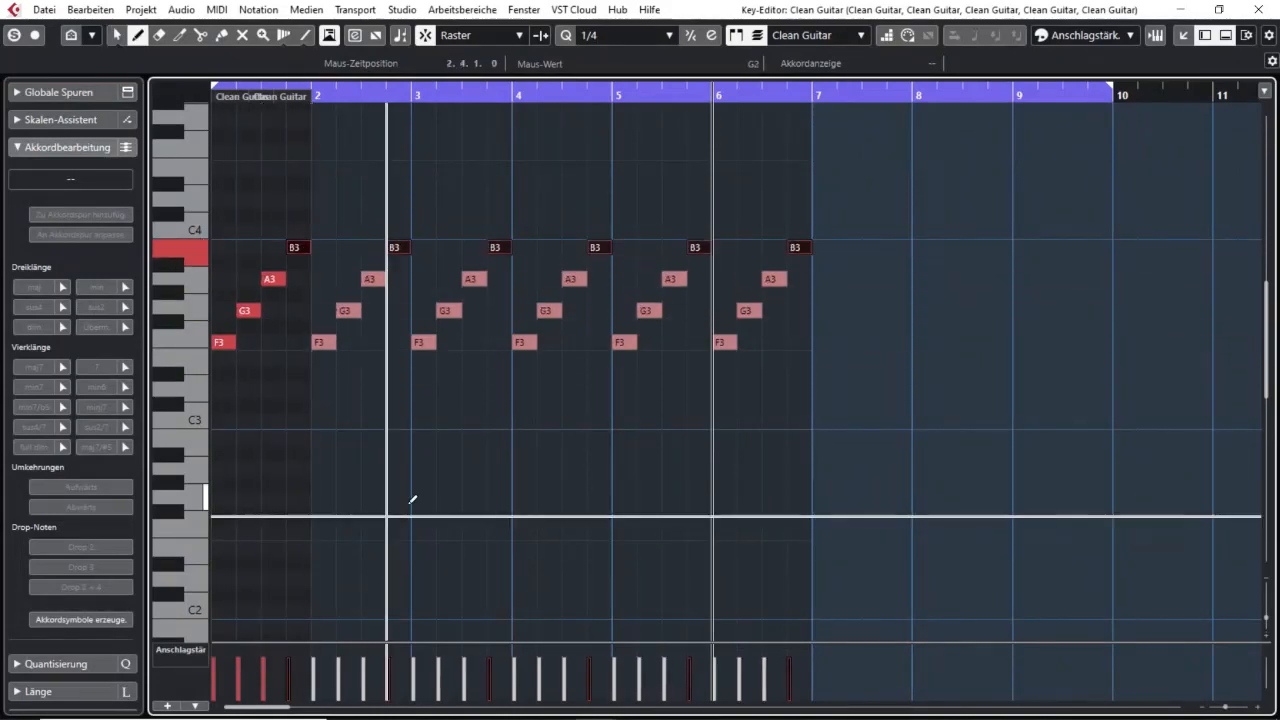
Erase the A3 note in bar 1 of the shared Bass parts and close the Key Editor.
{"action": "right_click", "coordinate": [368, 465]}
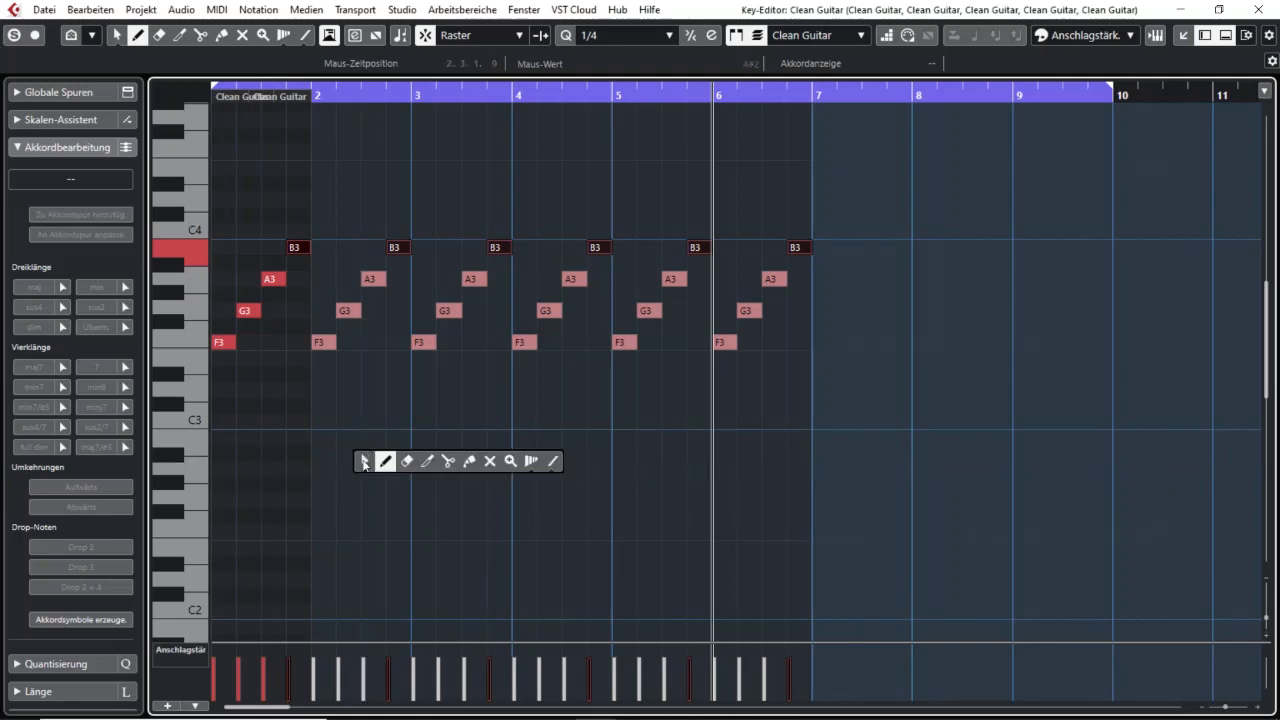
{"action": "left_click", "coordinate": [363, 458]}
{"action": "right_click", "coordinate": [320, 431]}
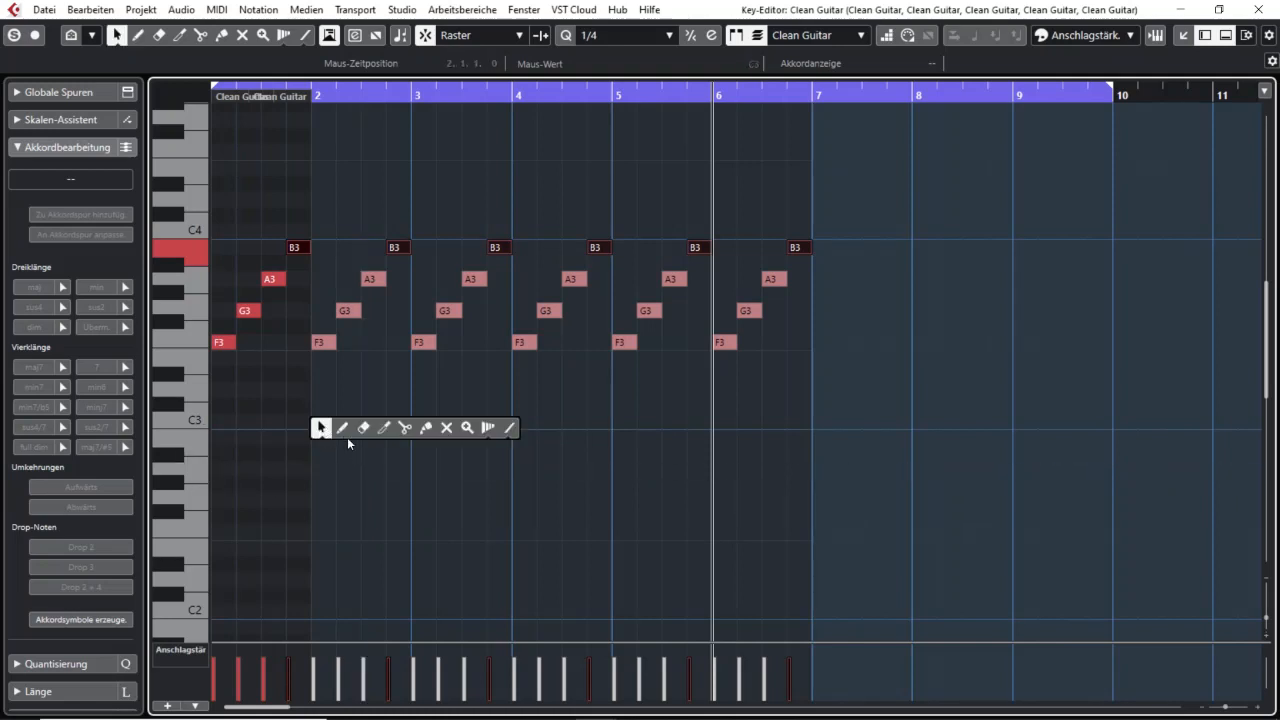
{"action": "left_click", "coordinate": [359, 429]}
{"action": "left_click", "coordinate": [280, 277], "text": "alt"}
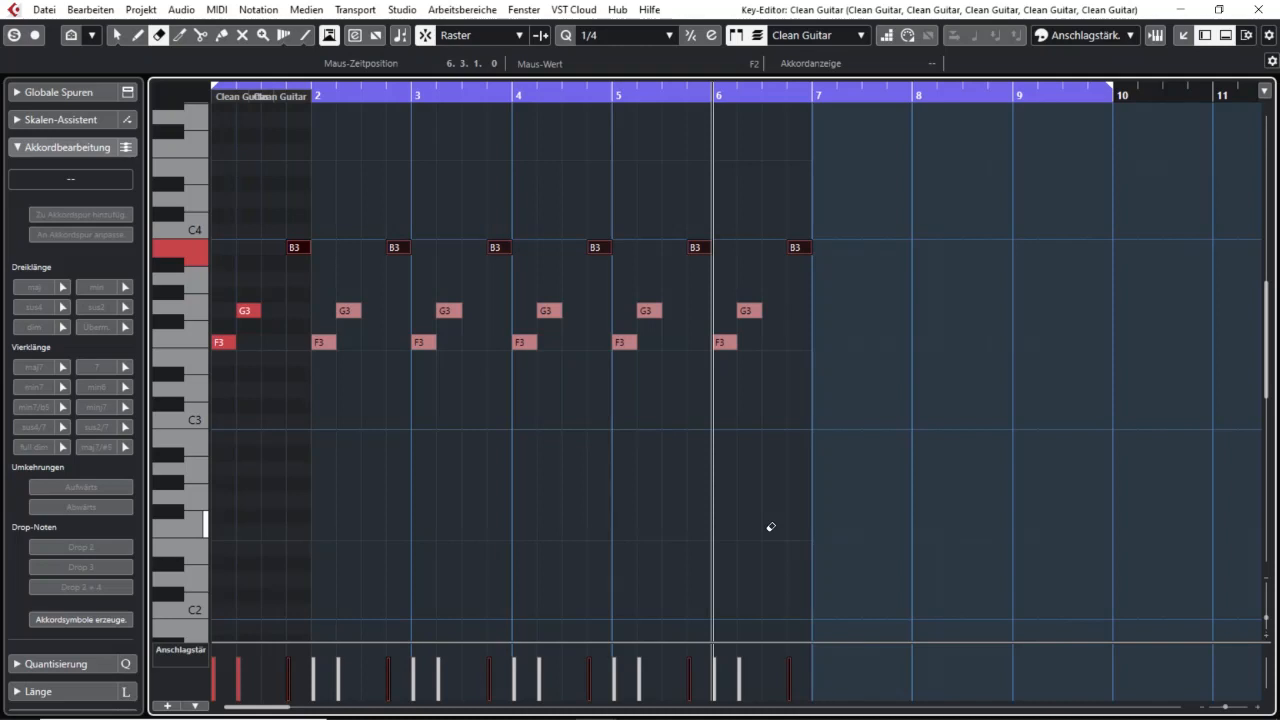
{"action": "key", "text": "Escape"}
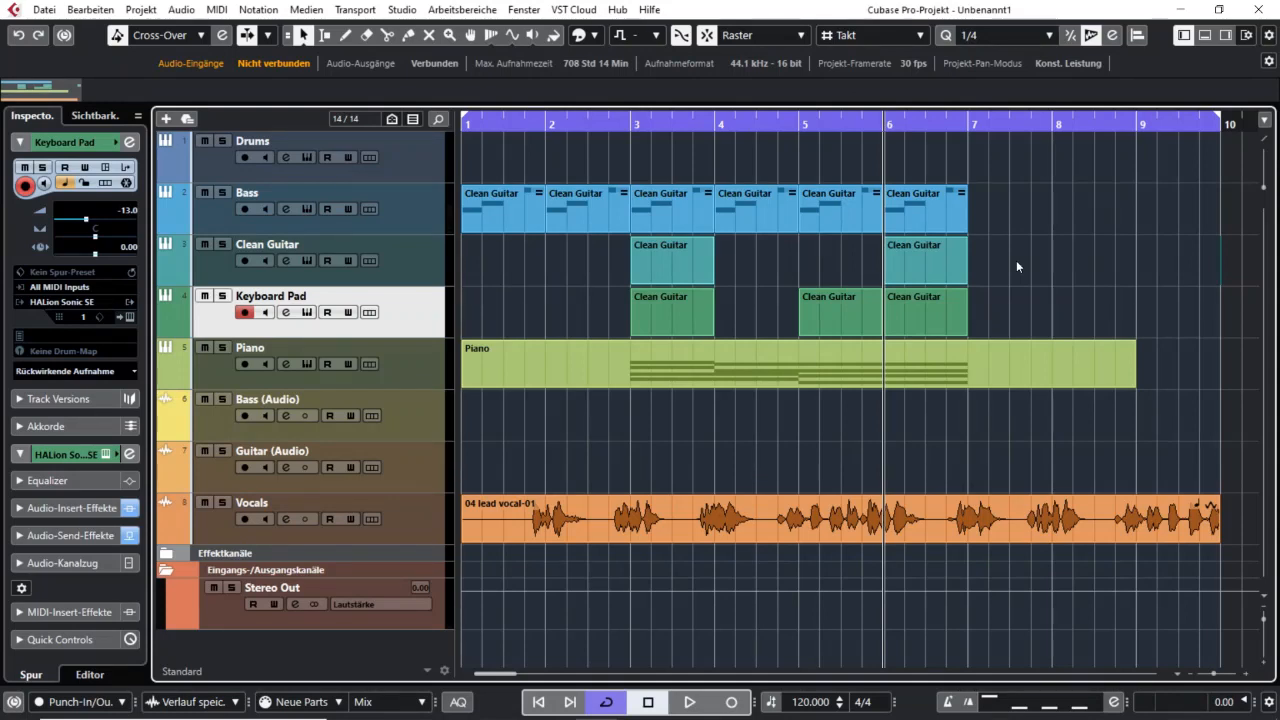
Open the Piano part in the Key Editor and switch its status line (Statusanzeige) off and back on.
{"action": "left_click", "coordinate": [1014, 371]}
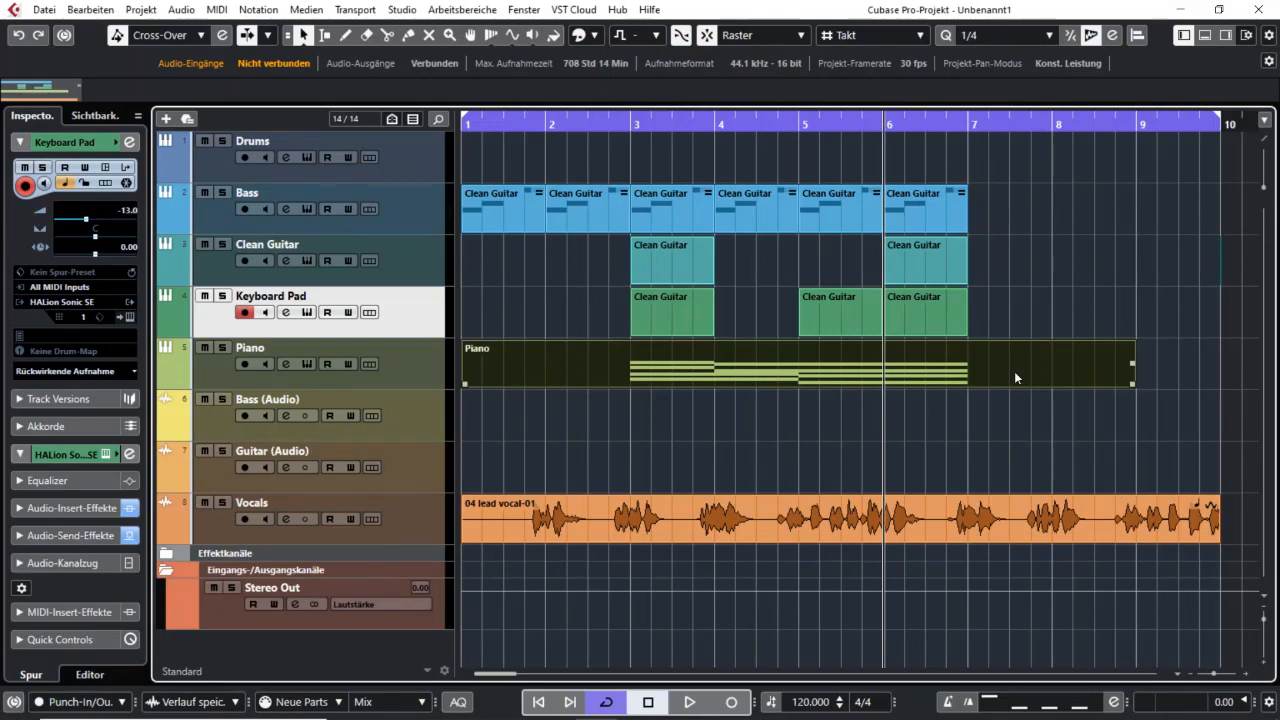
{"action": "double_click", "coordinate": [1014, 371]}
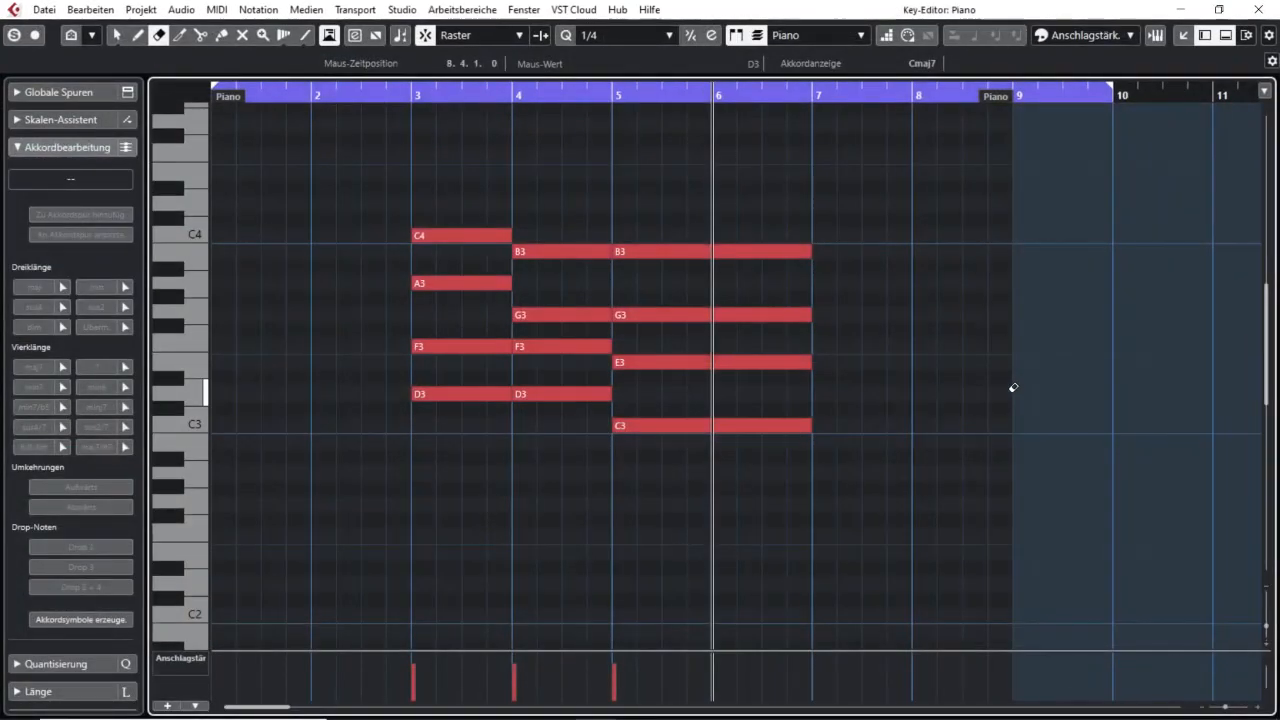
{"action": "left_click", "coordinate": [1246, 35]}
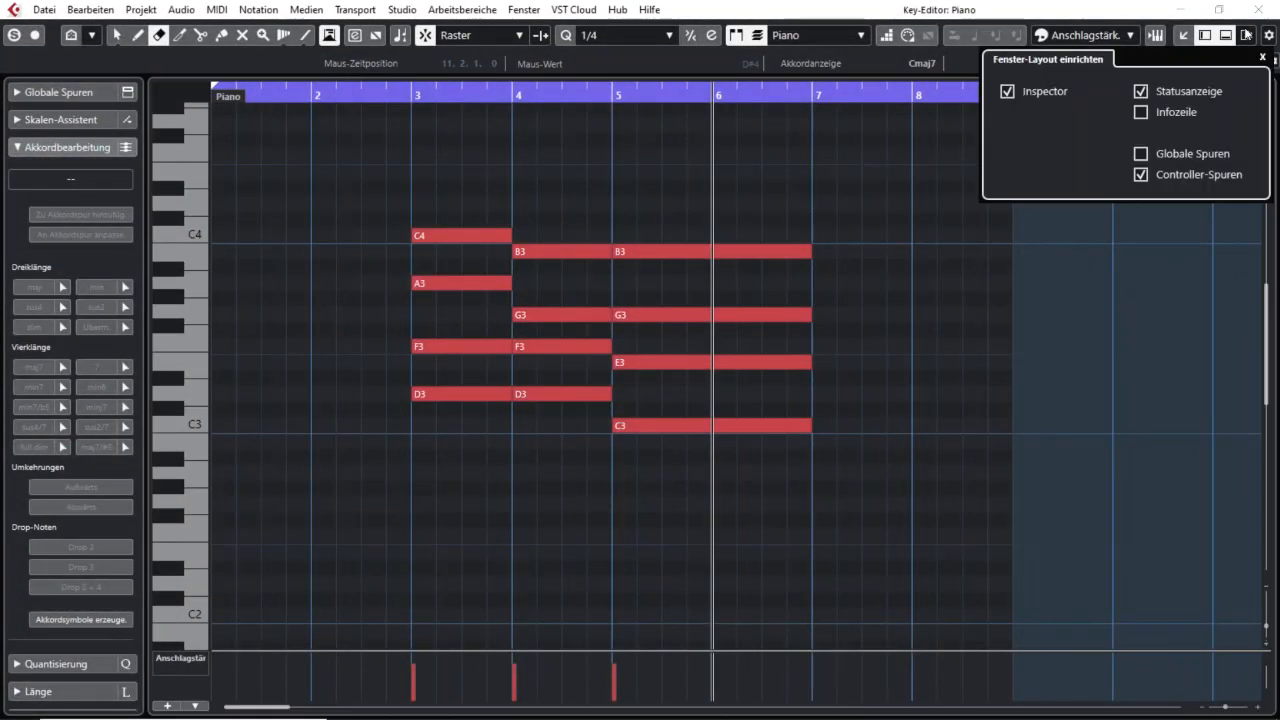
{"action": "left_click", "coordinate": [1141, 92]}
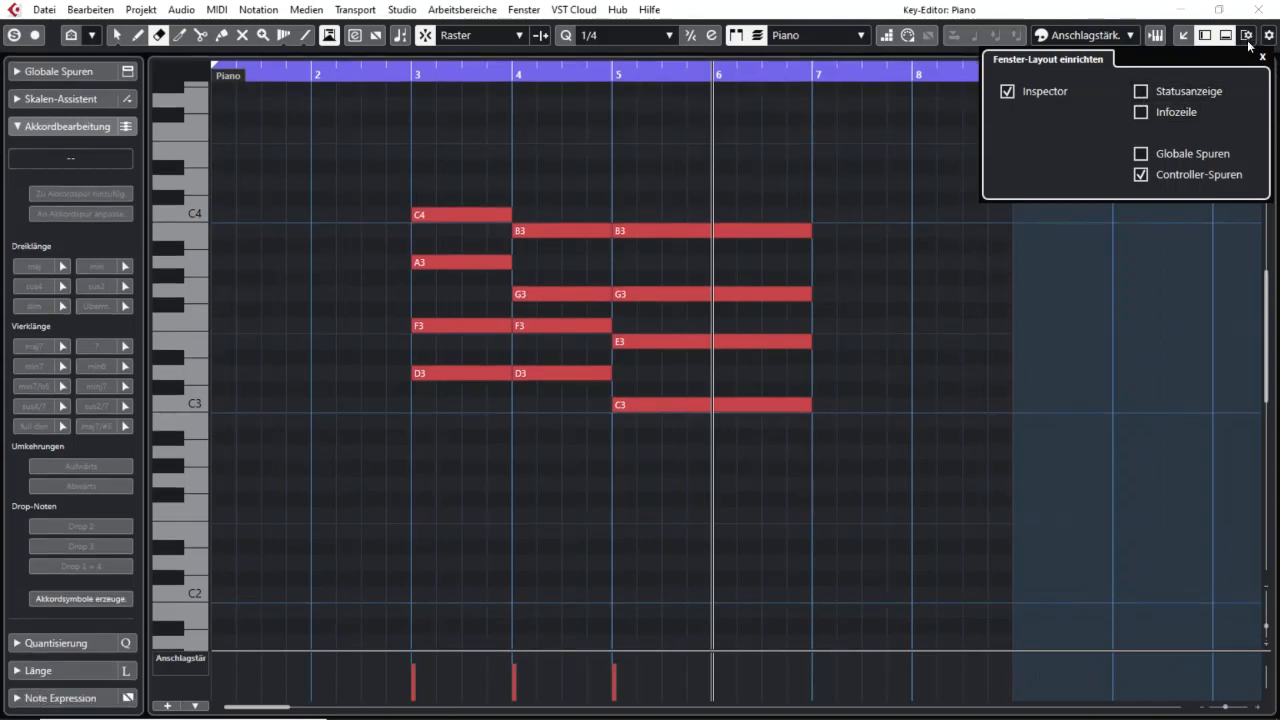
{"action": "left_click", "coordinate": [1141, 91]}
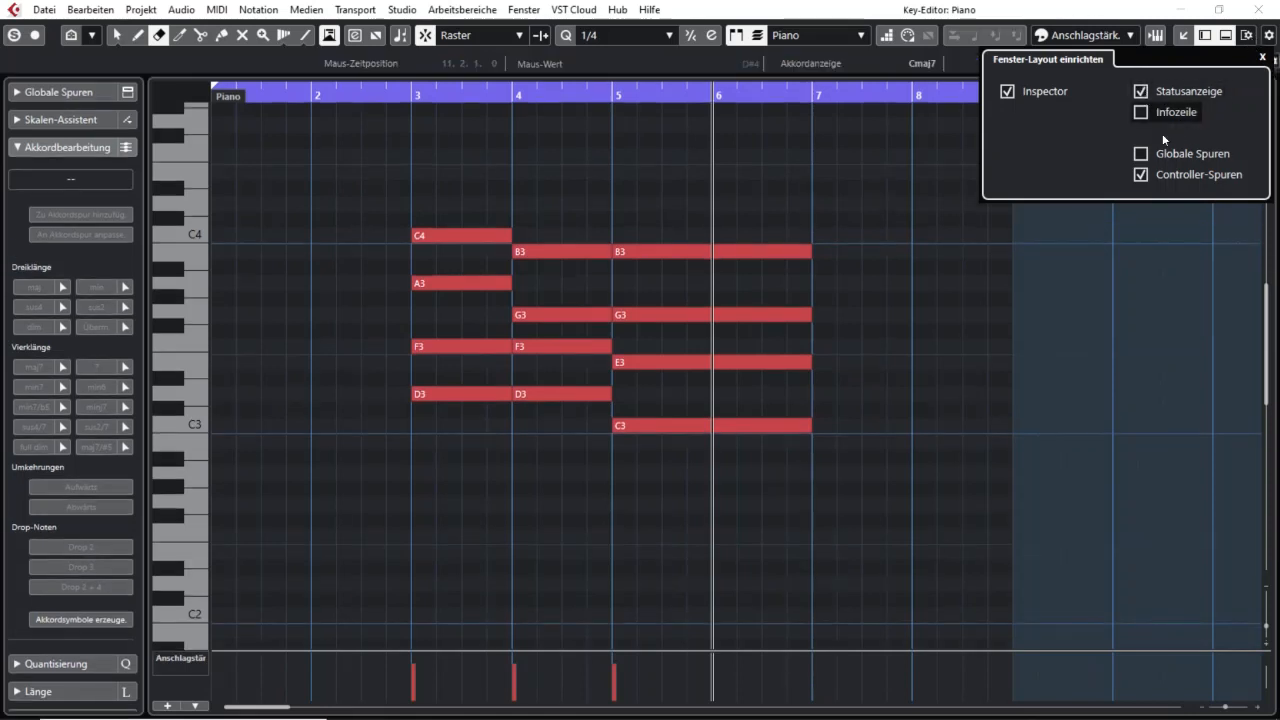
Place the project cursor in empty bar 2 and over each of the Piano part's three chords to read the chord display (Akkordanzeige).
{"action": "left_click", "coordinate": [311, 93]}
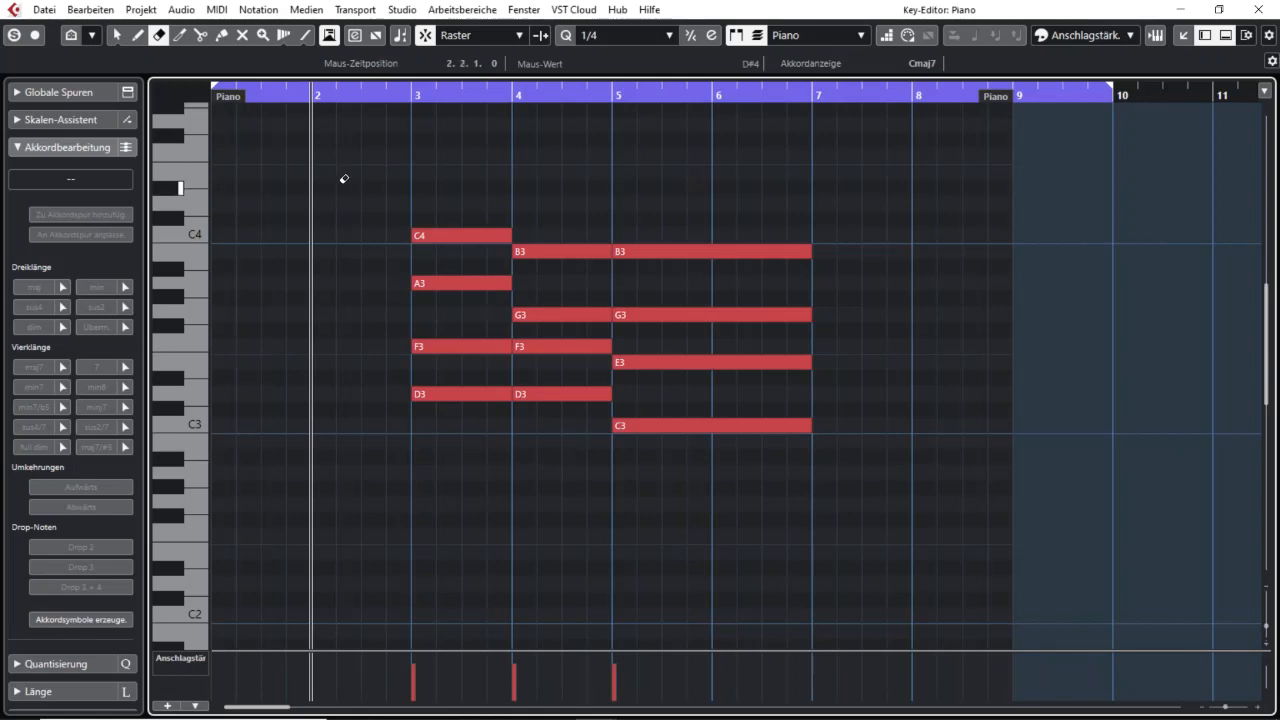
{"action": "left_click", "coordinate": [437, 95]}
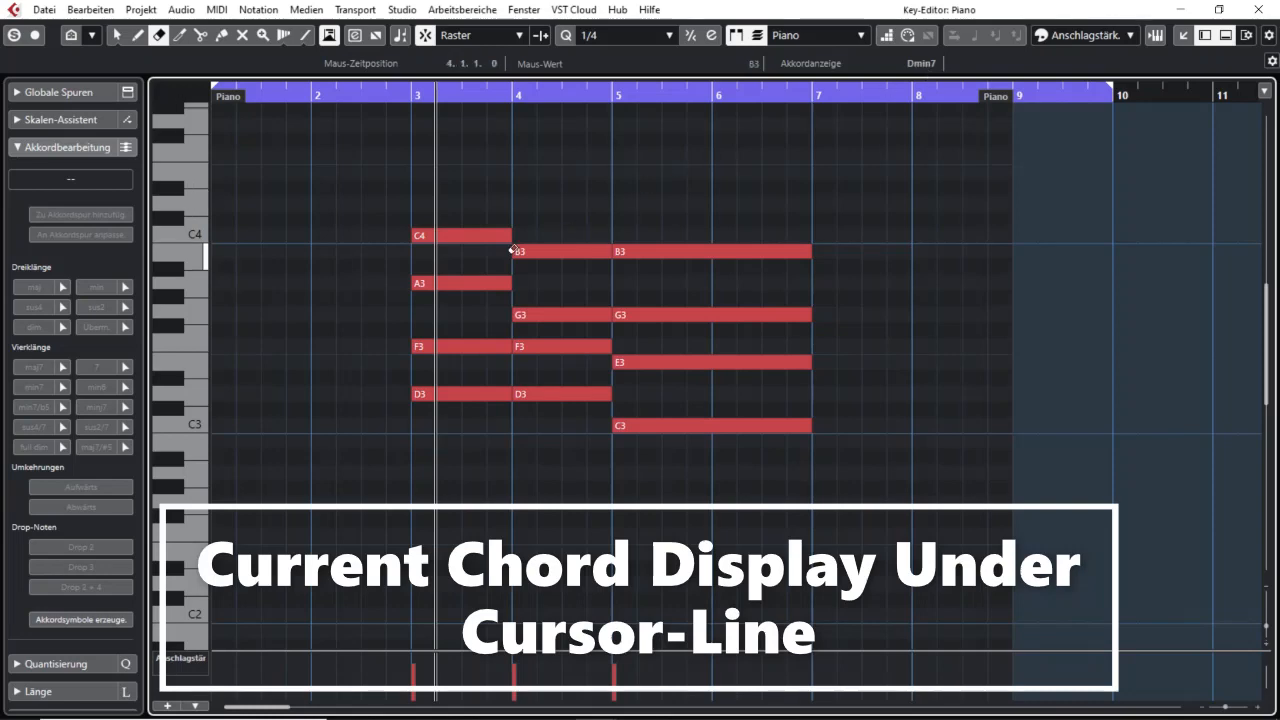
{"action": "right_click", "coordinate": [540, 139]}
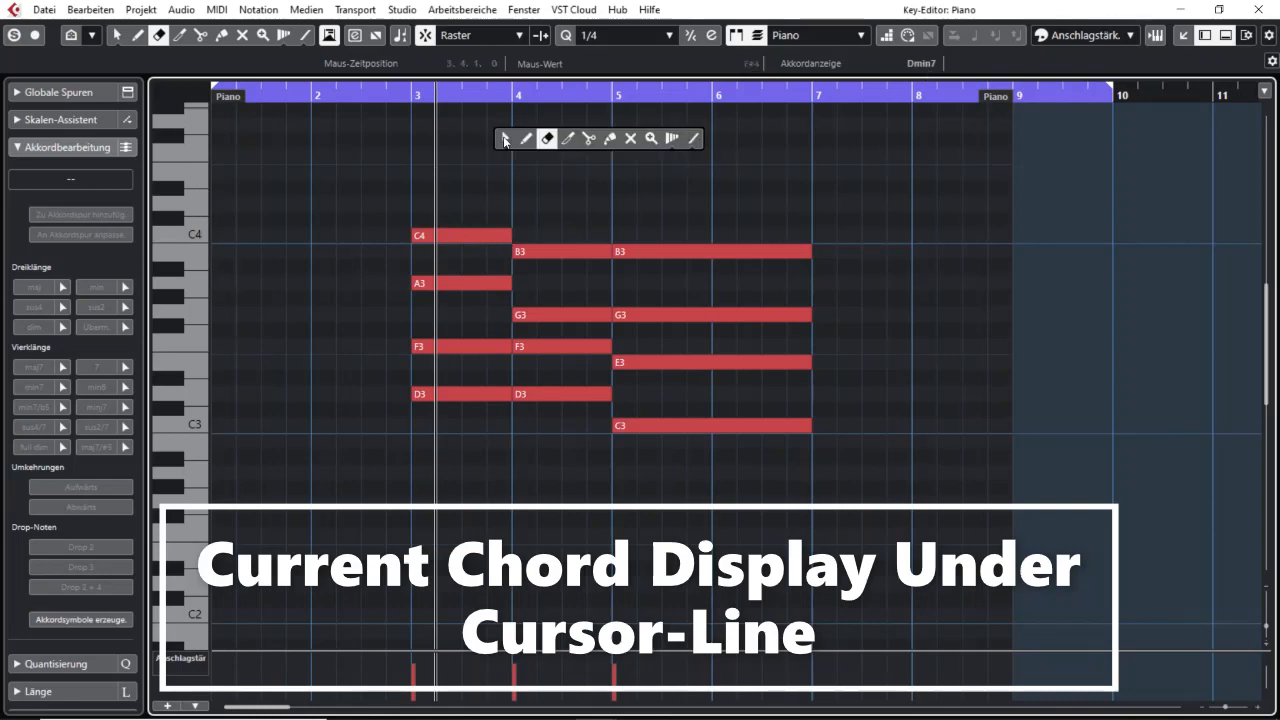
{"action": "left_click", "coordinate": [504, 138]}
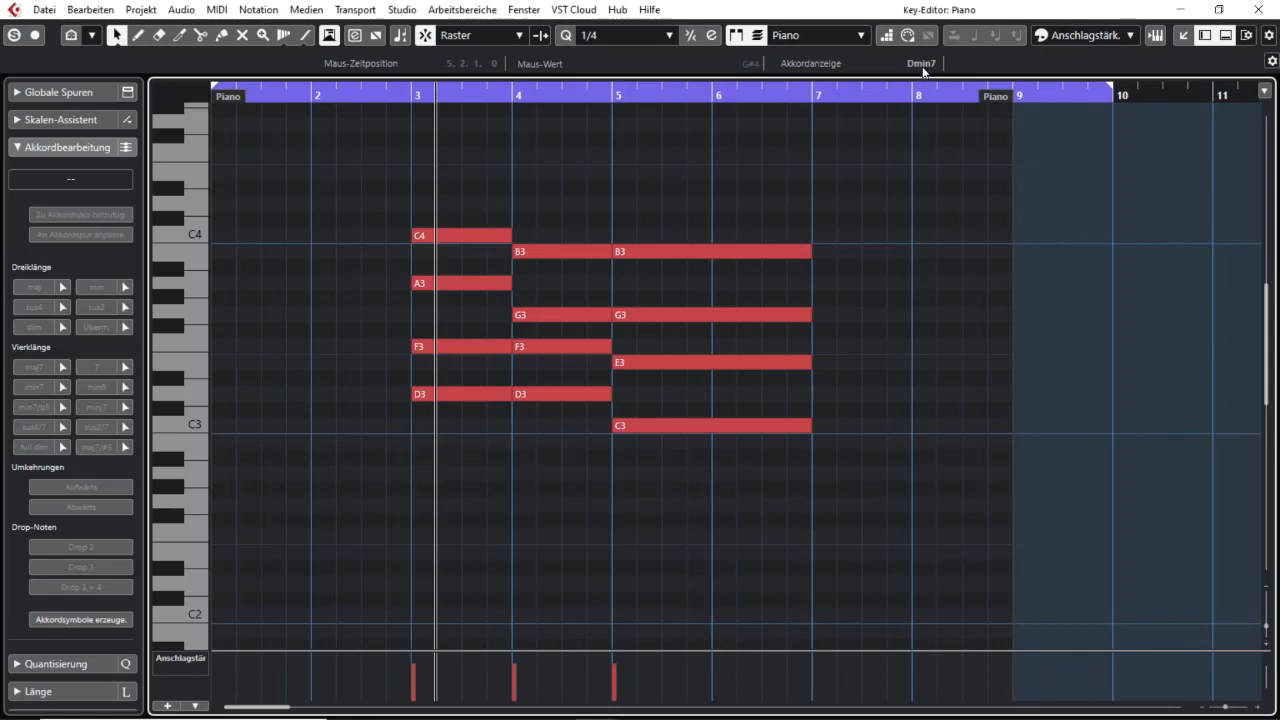
{"action": "left_click", "coordinate": [561, 97]}
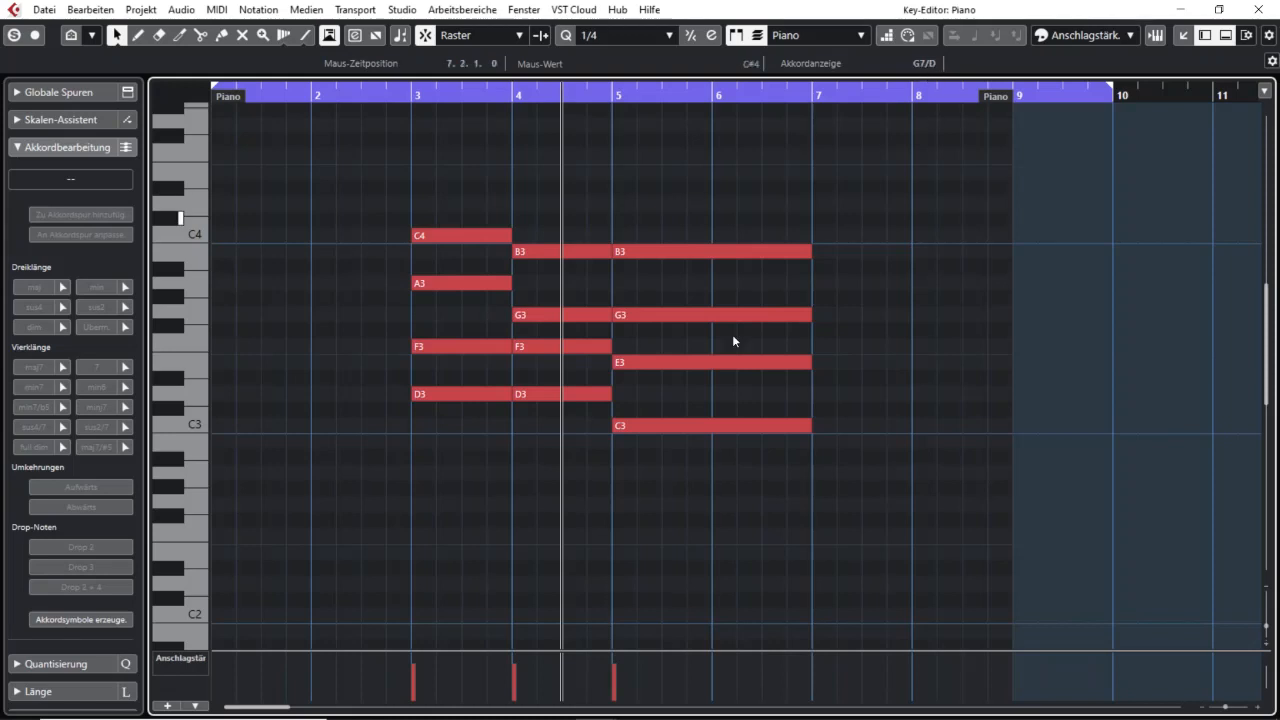
{"action": "left_click", "coordinate": [712, 96]}
{"action": "key", "text": "alt+x"}
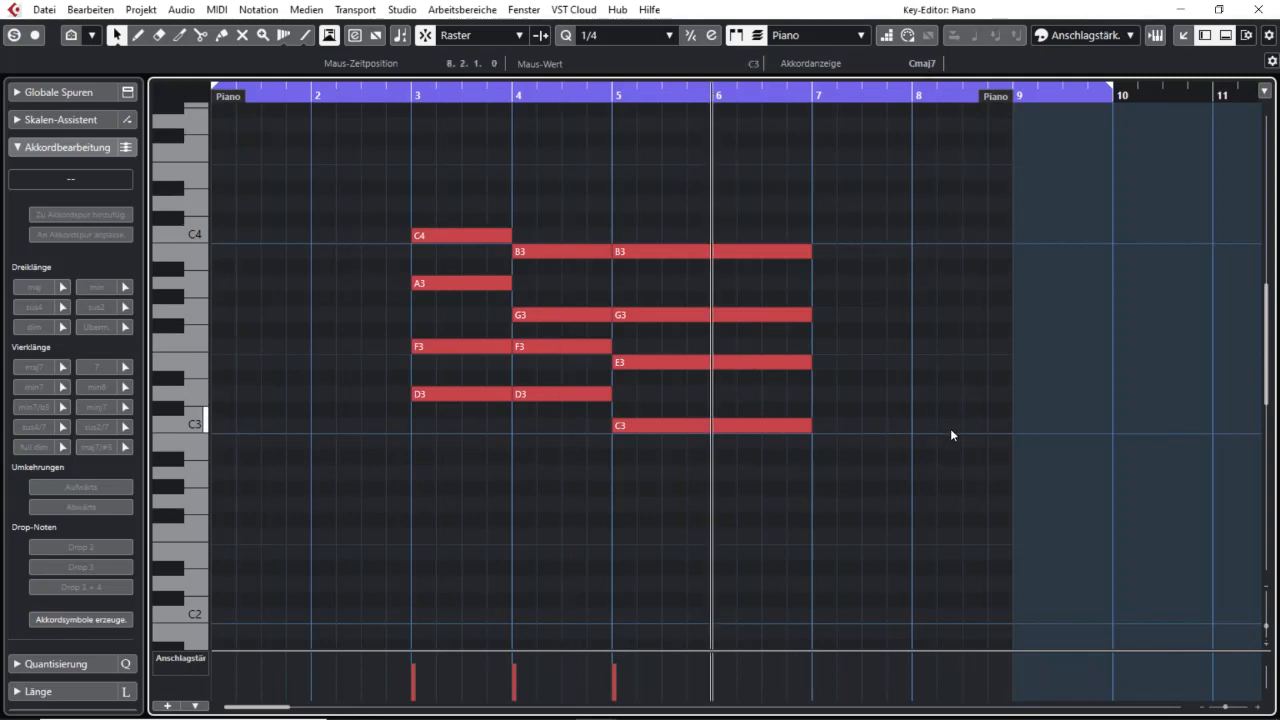
Select the notes of the Piano part's last chord and examine the chord editing section (Akkordbearbeitung).
{"action": "left_click_drag", "start_coordinate": [953, 204], "coordinate": [740, 486]}
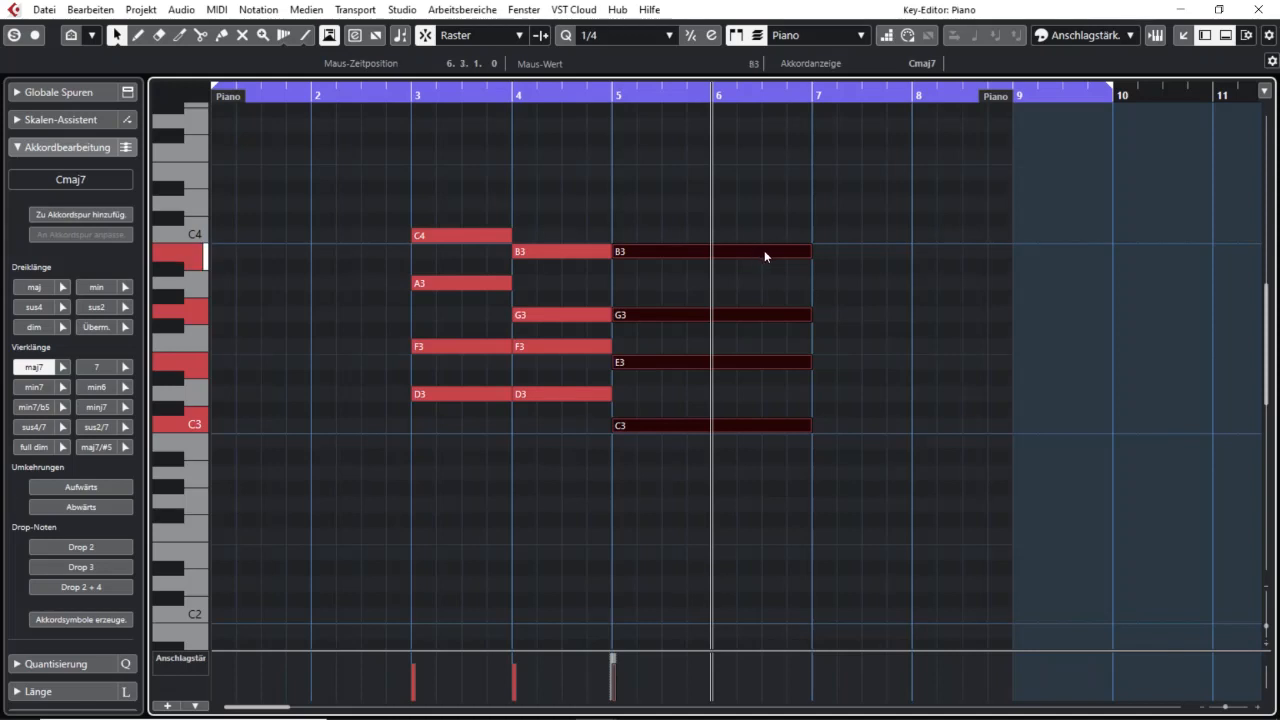
{"action": "left_click", "coordinate": [27, 152]}
{"action": "left_click", "coordinate": [46, 150]}
Add the Piano part's chords at bars 3, 4 and 5 to the chord track one by one, and close the Key Editor.
{"action": "left_click_drag", "start_coordinate": [390, 191], "coordinate": [438, 489]}
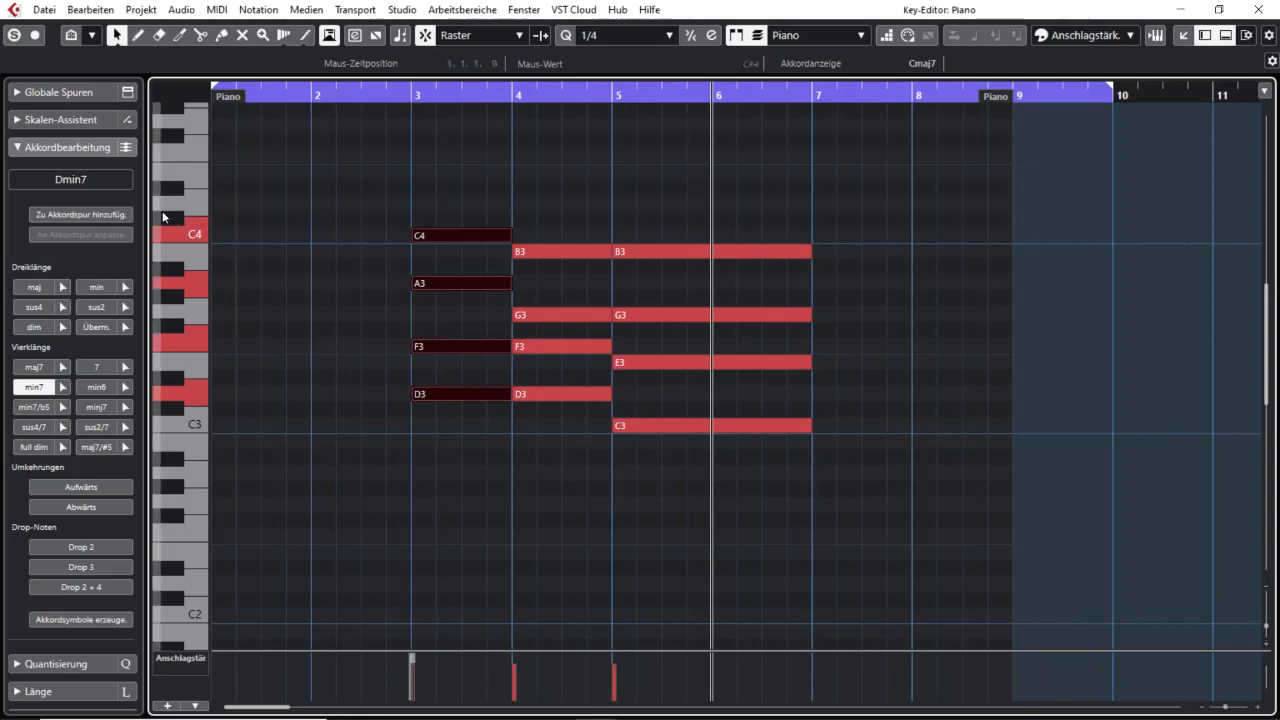
{"action": "left_click_drag", "start_coordinate": [566, 206], "coordinate": [554, 433]}
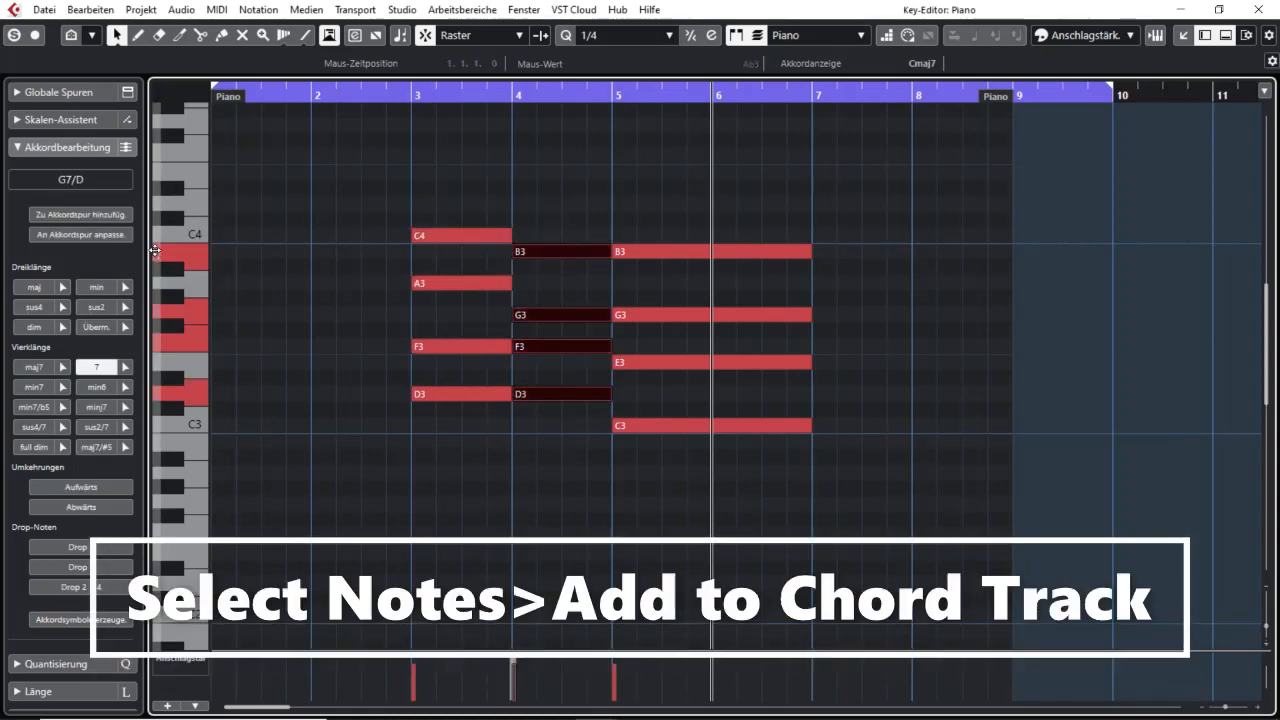
{"action": "left_click_drag", "start_coordinate": [741, 205], "coordinate": [748, 530]}
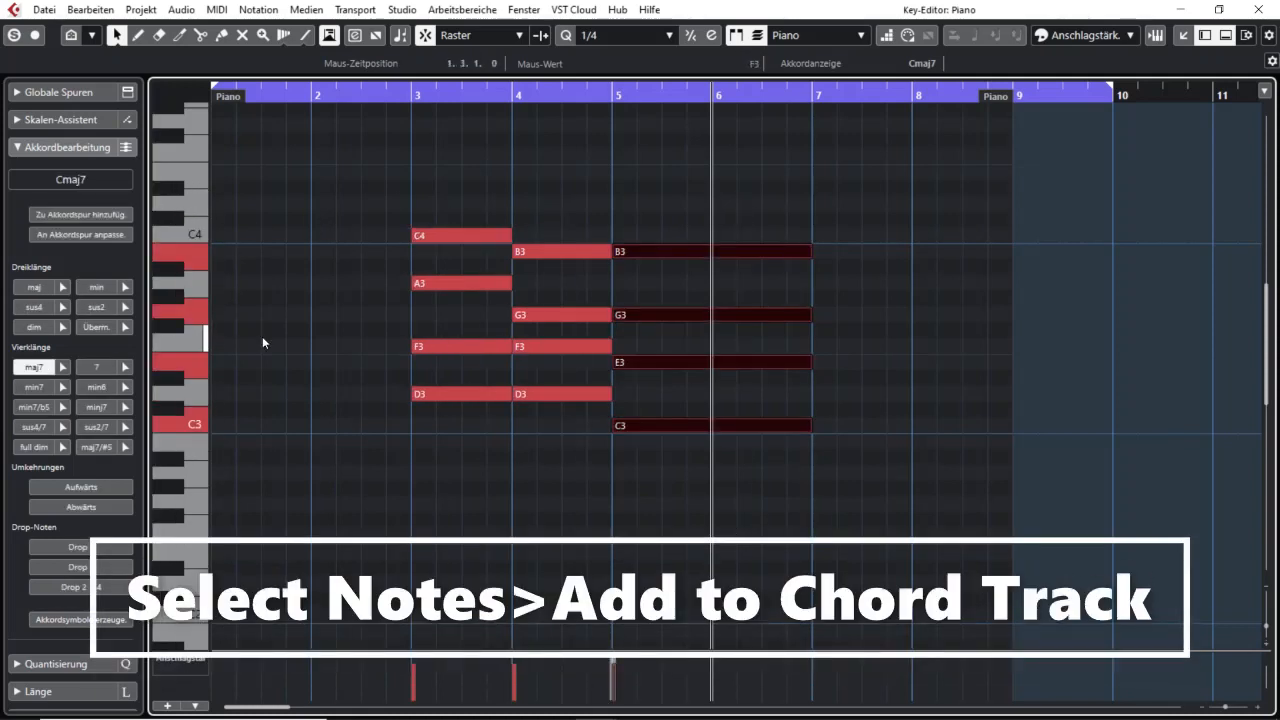
{"action": "left_click", "coordinate": [100, 221]}
{"action": "left_click", "coordinate": [1262, 8]}
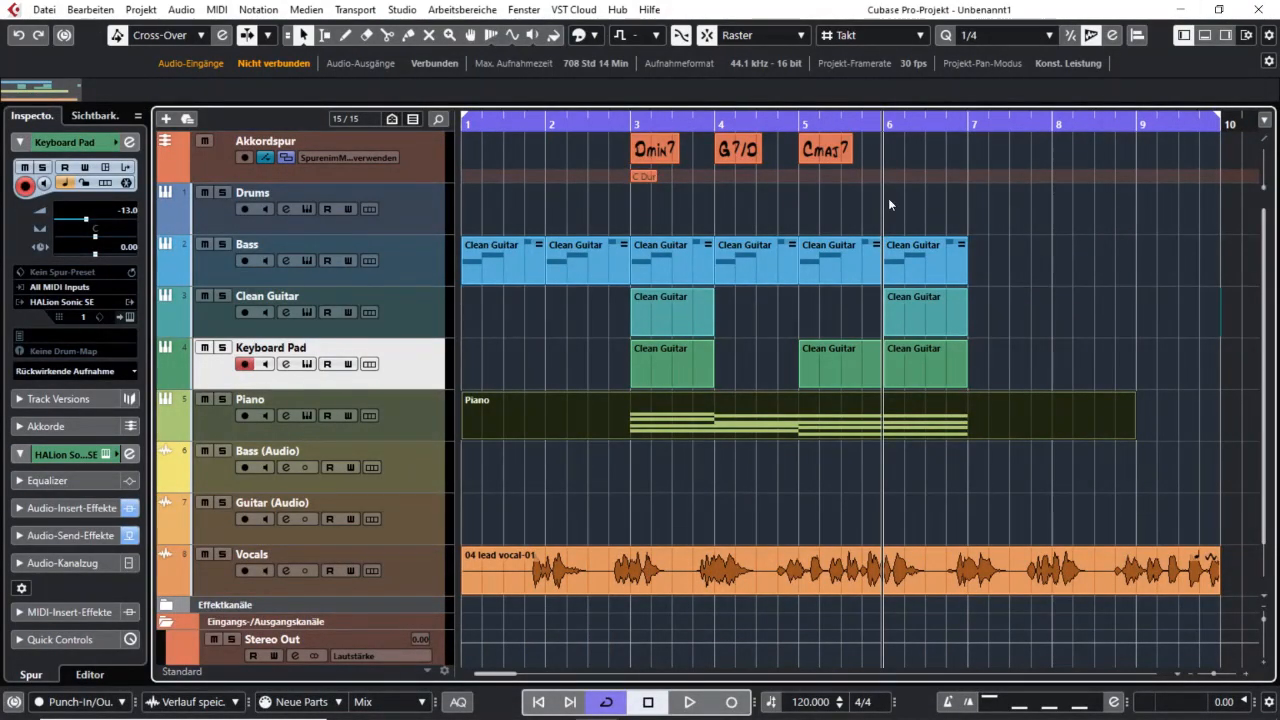
Delete the Dmin7, G7/D and Cmaj7 events from the chord track.
{"action": "key", "text": "g"}
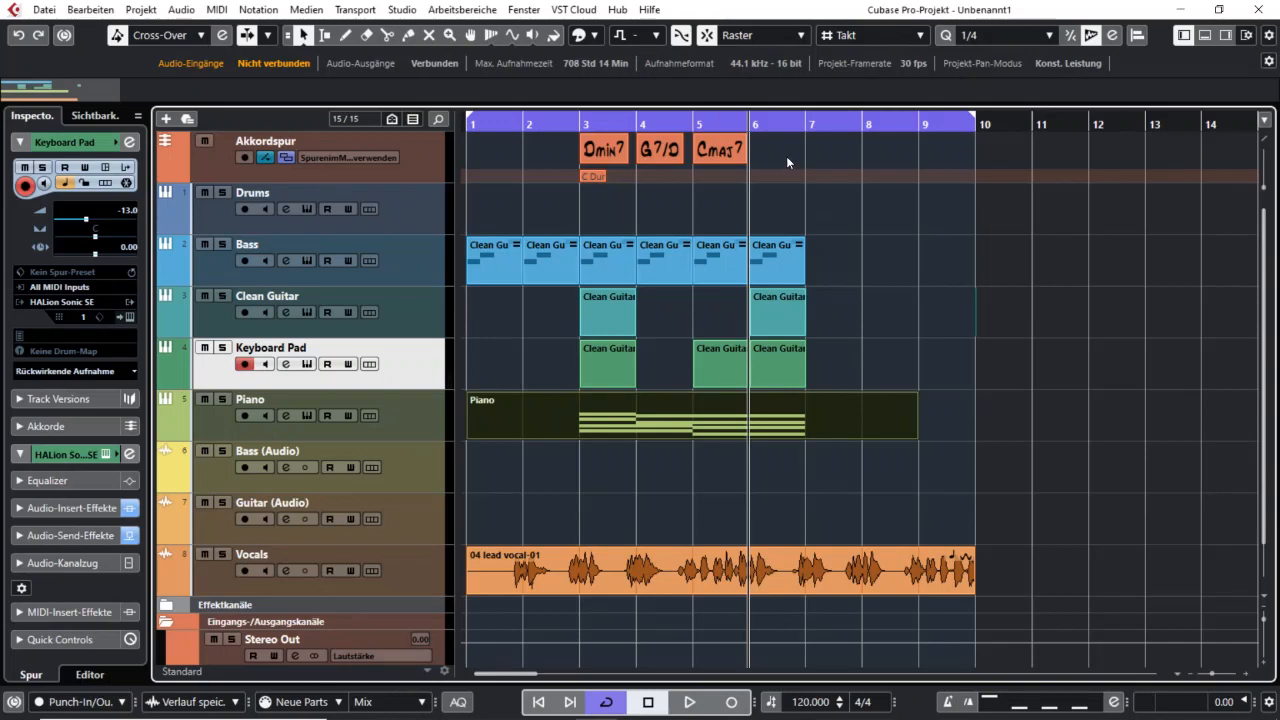
{"action": "left_click", "coordinate": [786, 156]}
{"action": "left_click_drag", "start_coordinate": [786, 156], "coordinate": [610, 156]}
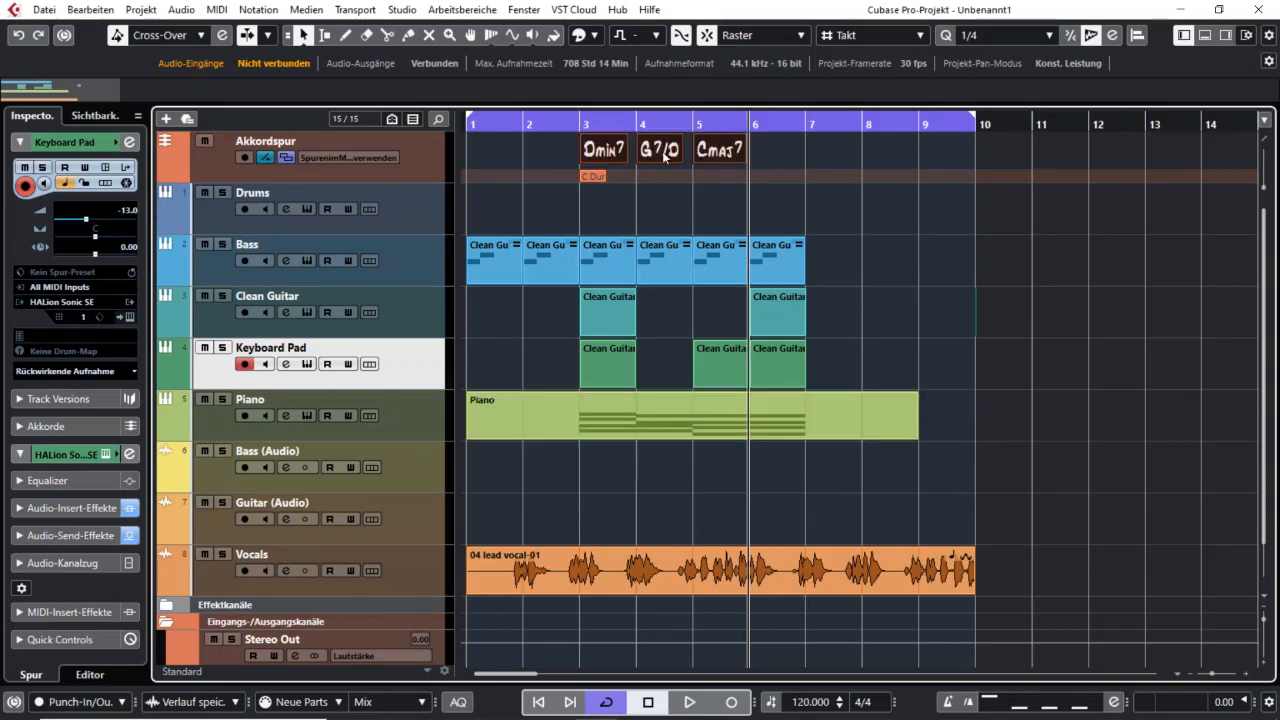
{"action": "key", "text": "Delete"}
Create chord symbols on the chord track from all notes of the Piano part, considering bass notes, tensions and arpeggios, and close the Key Editor.
{"action": "left_click", "coordinate": [753, 433]}
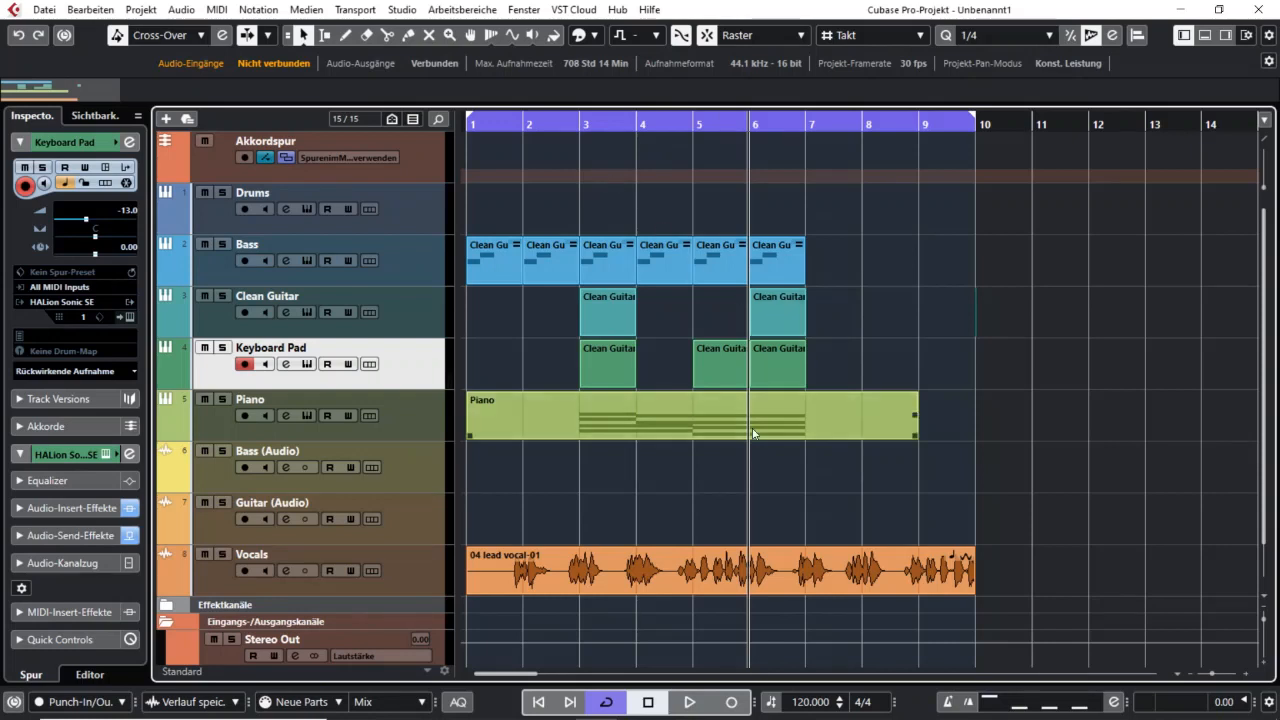
{"action": "left_click", "coordinate": [836, 430]}
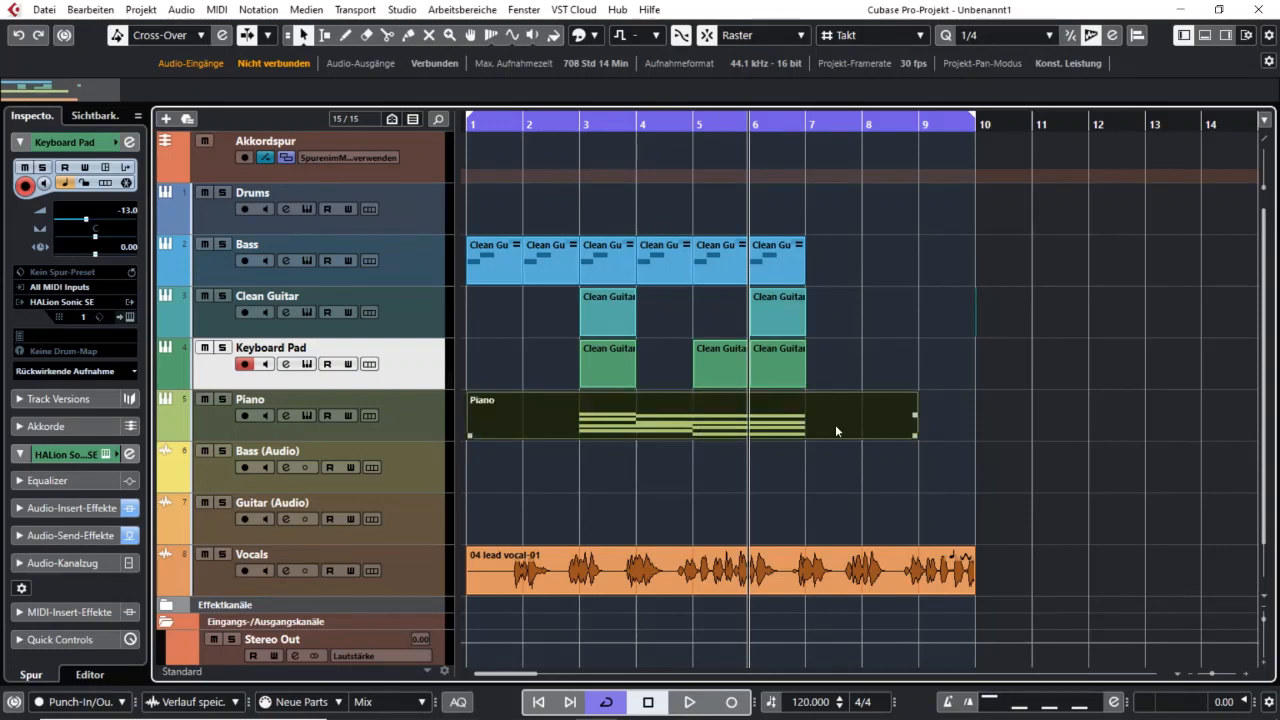
{"action": "double_click", "coordinate": [835, 424]}
{"action": "left_click_drag", "start_coordinate": [868, 442], "coordinate": [441, 214]}
{"action": "left_click", "coordinate": [92, 11]}
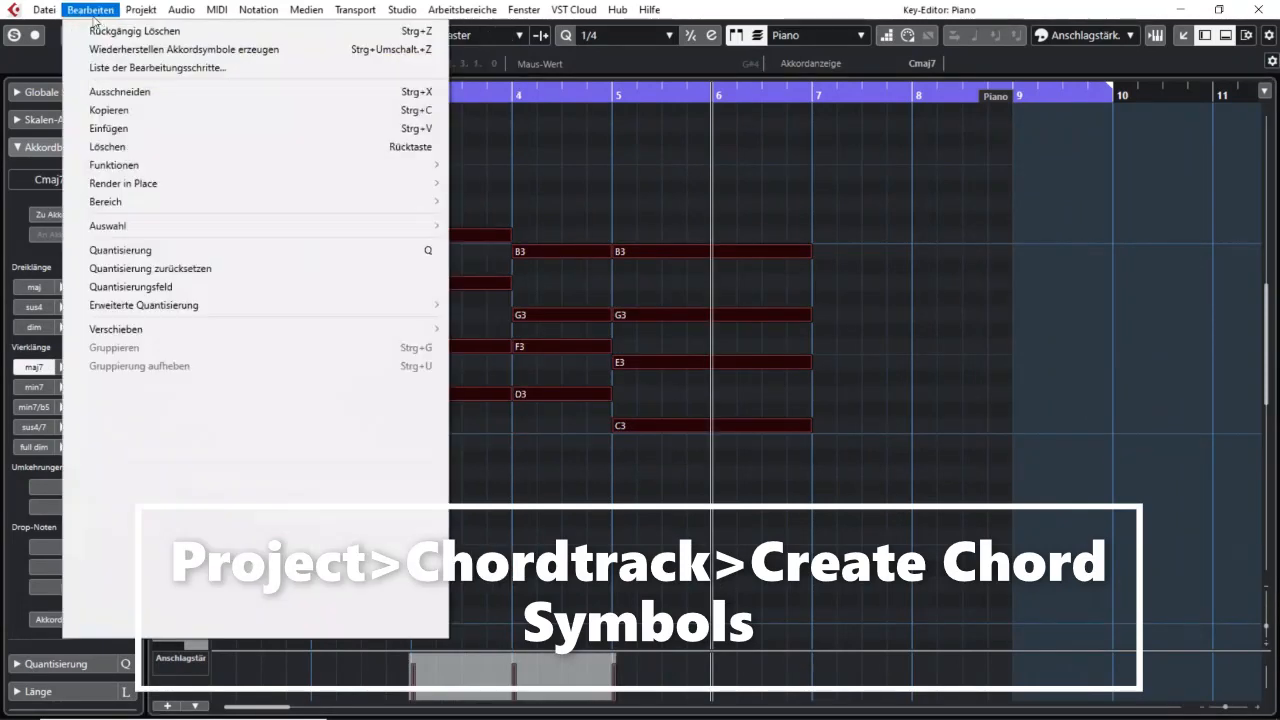
{"action": "mouse_move", "coordinate": [140, 11]}
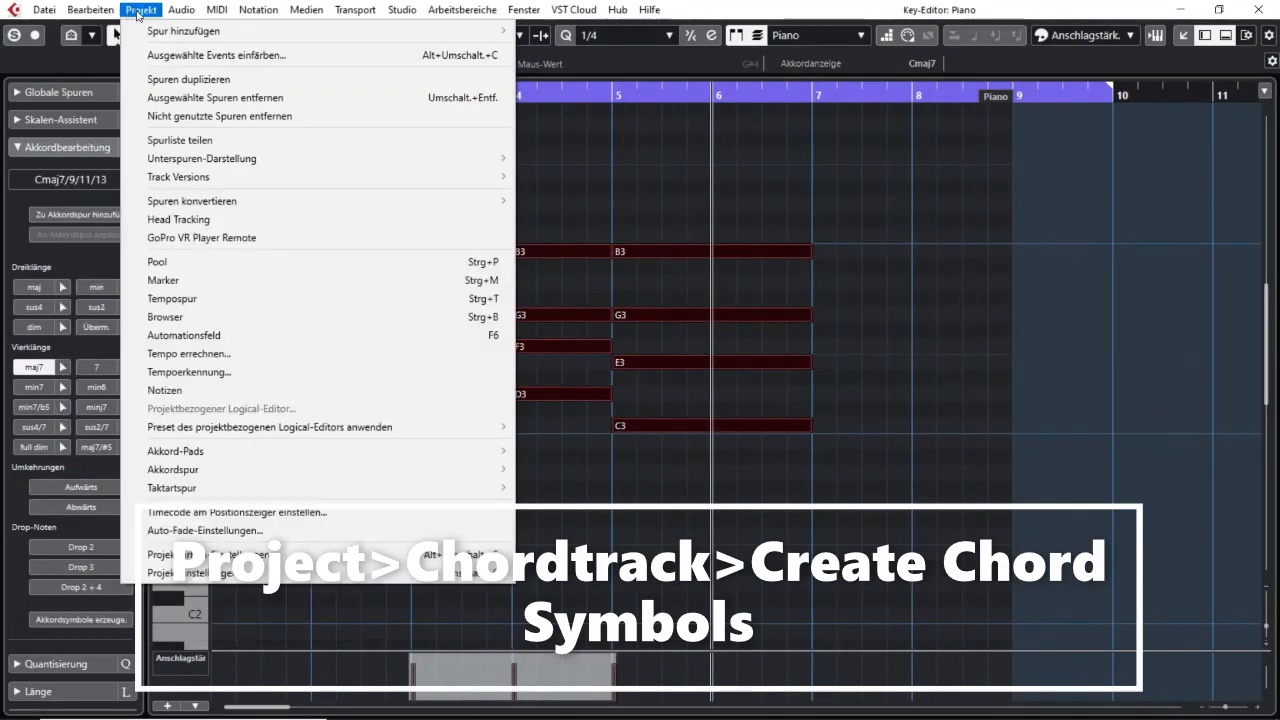
{"action": "mouse_move", "coordinate": [224, 470]}
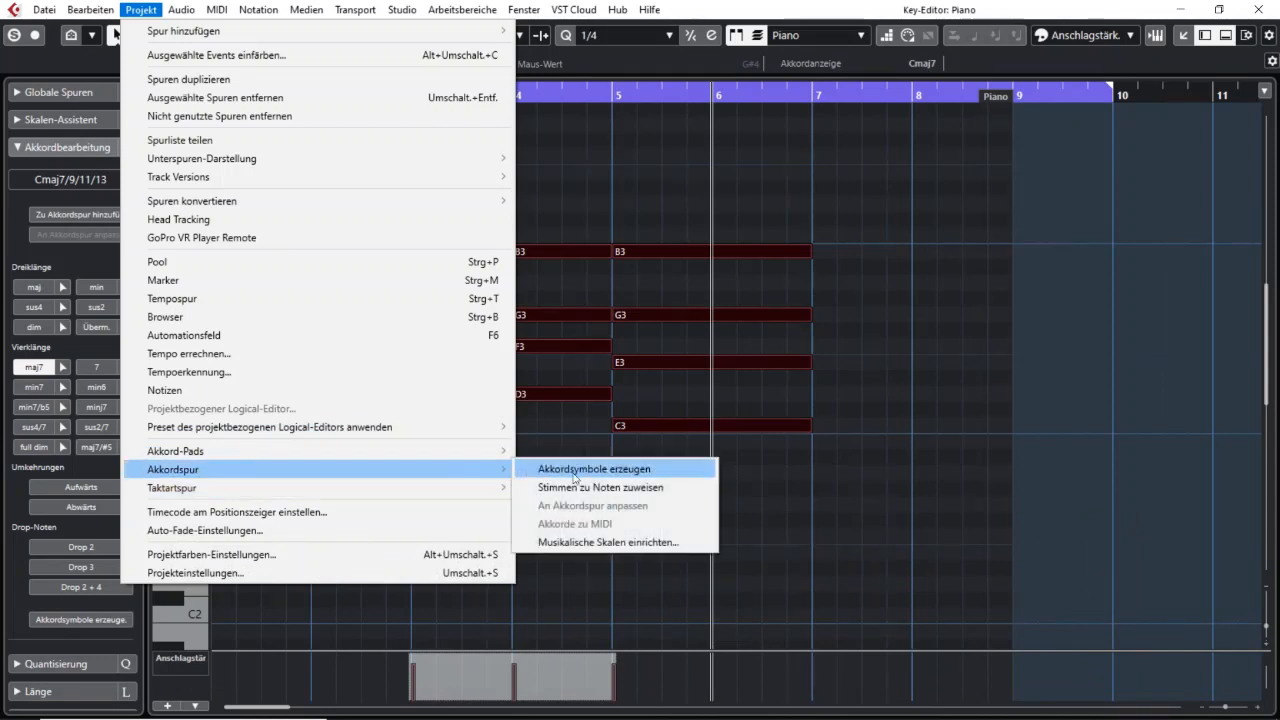
{"action": "left_click", "coordinate": [617, 476]}
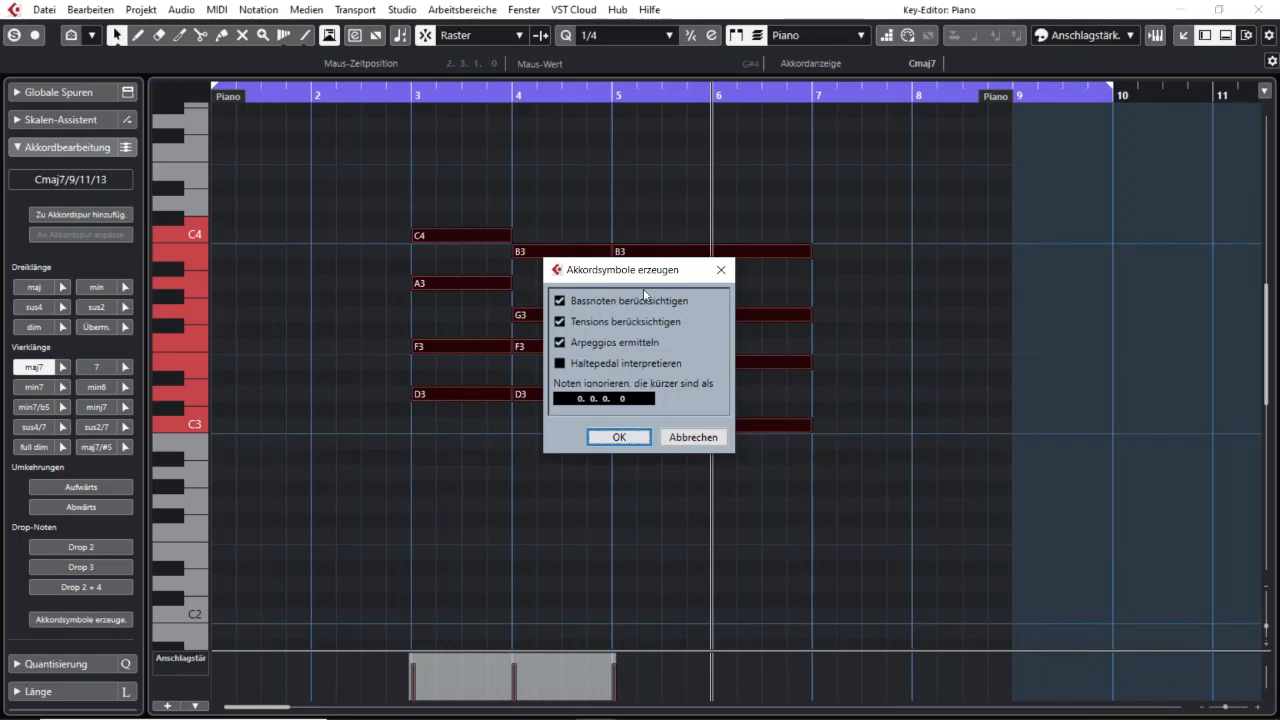
{"action": "left_click", "coordinate": [622, 440]}
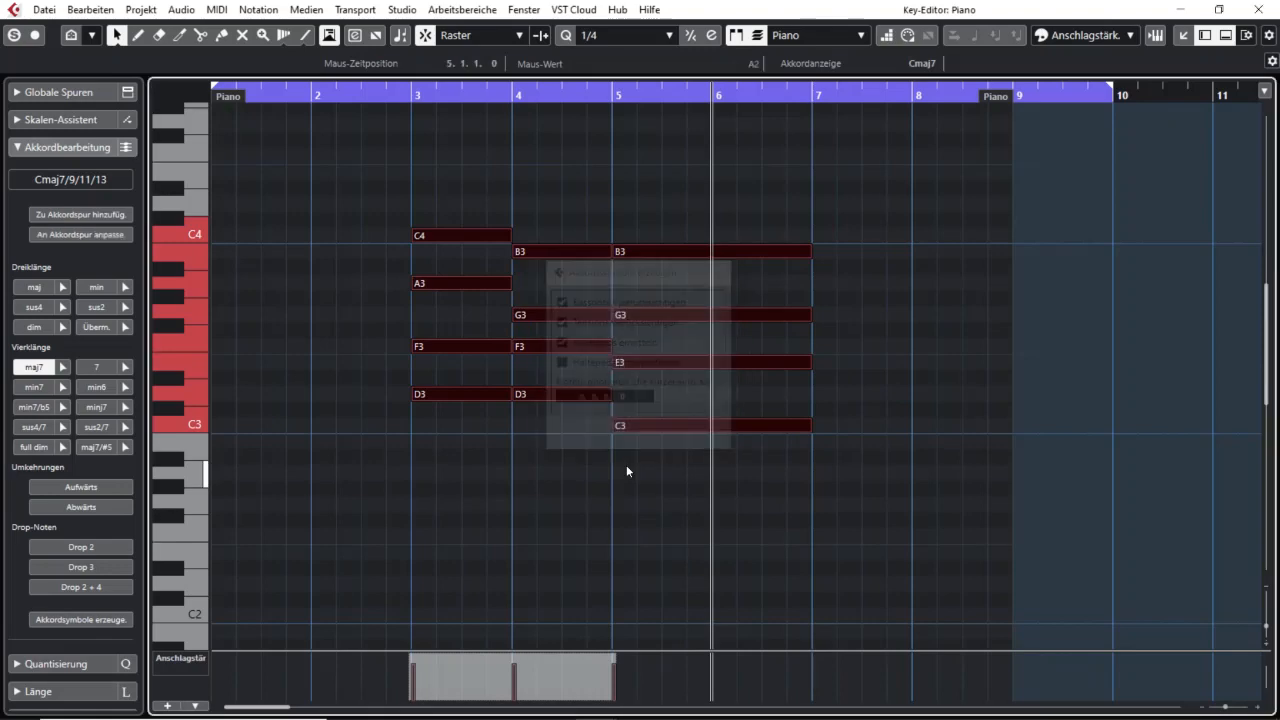
{"action": "left_click", "coordinate": [1254, 8]}
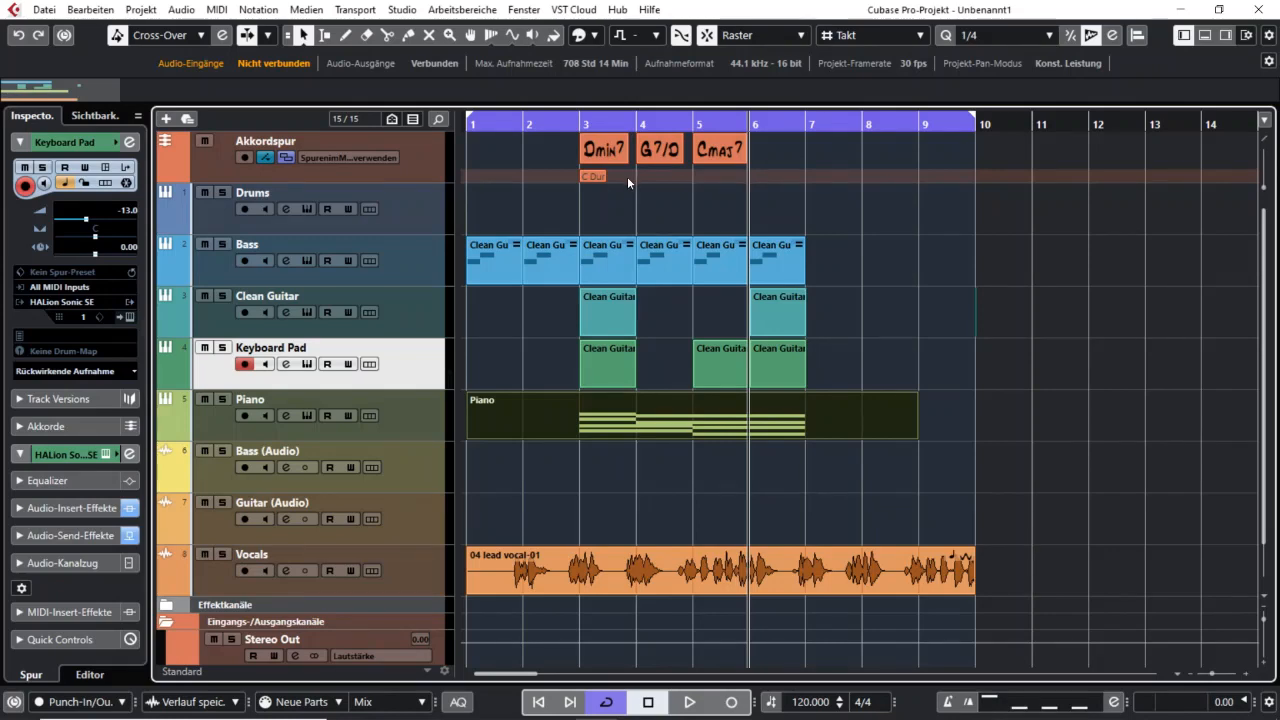
Draw an empty chord event at bar 2 on the chord track, and switch back to the Object Selection tool.
{"action": "key", "text": "h"}
{"action": "key", "text": "8"}
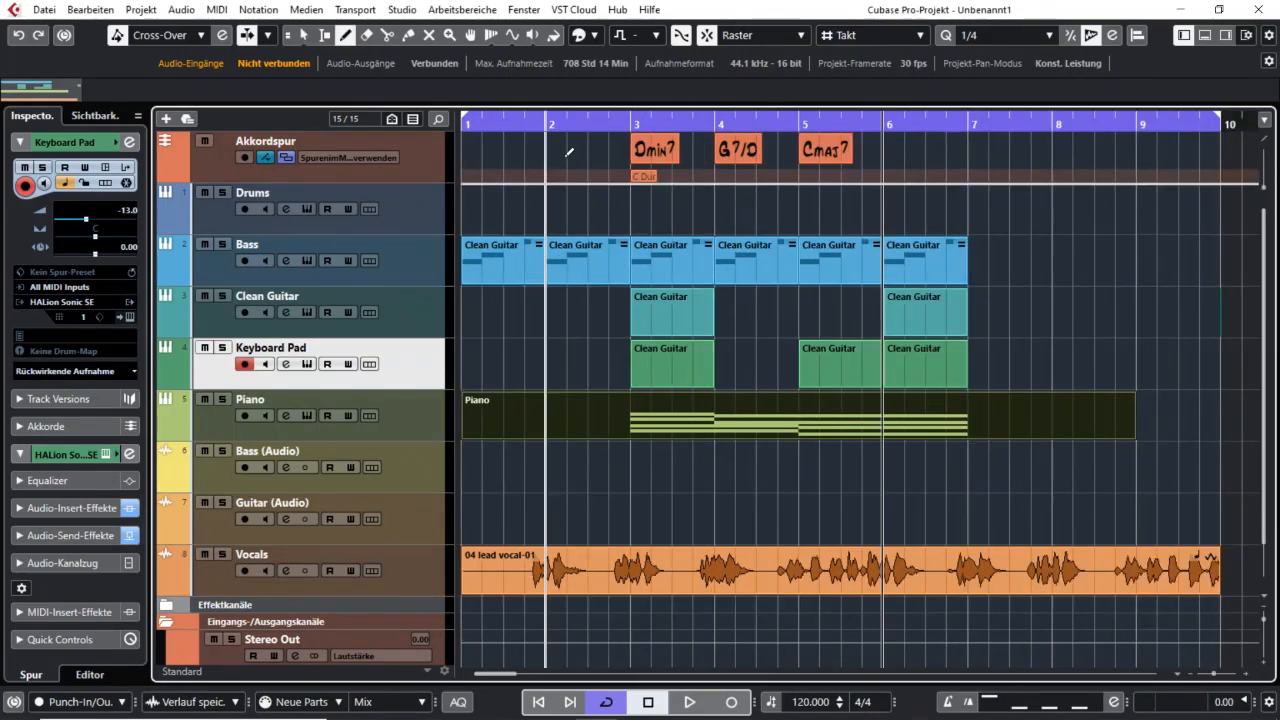
{"action": "left_click", "coordinate": [563, 150]}
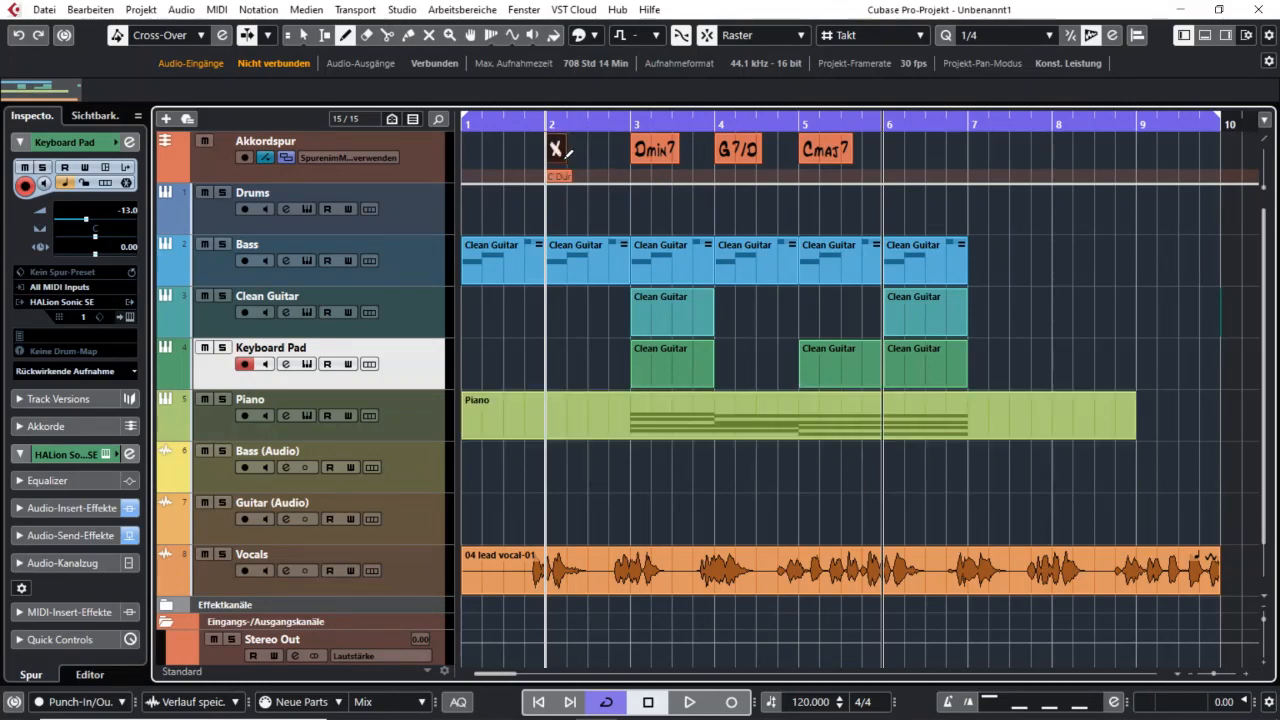
{"action": "right_click", "coordinate": [594, 154]}
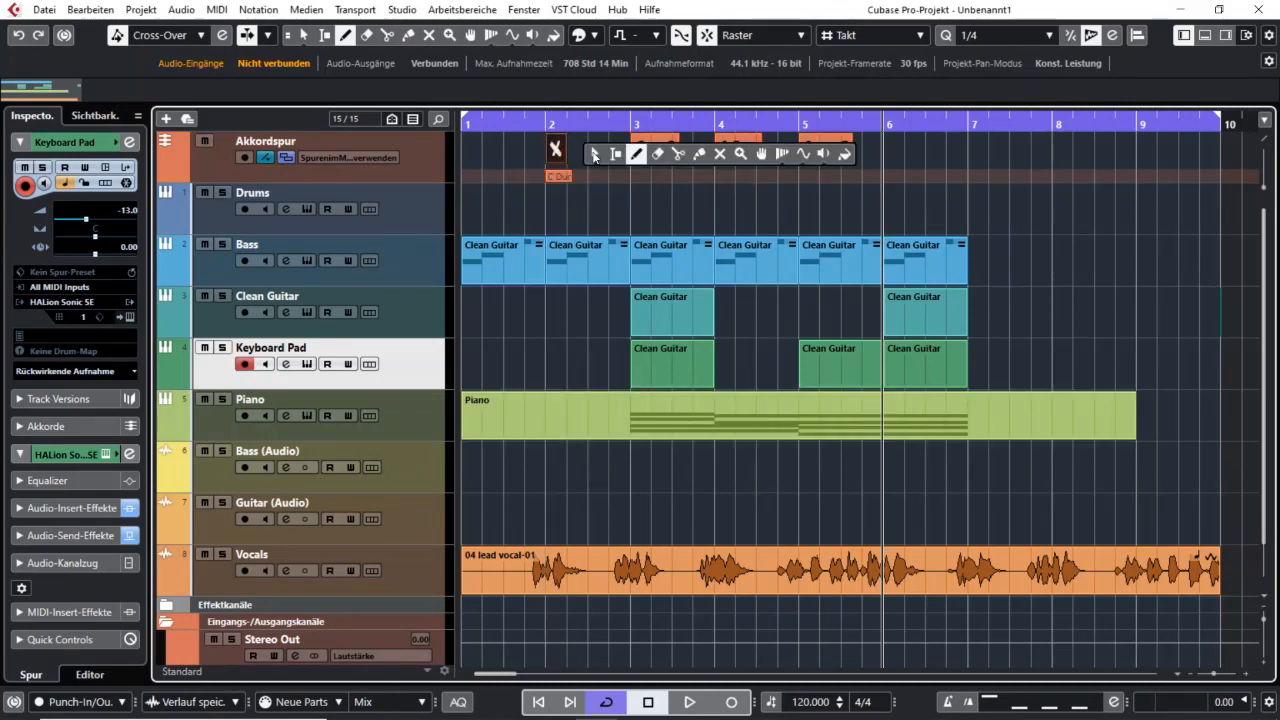
{"action": "left_click", "coordinate": [594, 155]}
Define the empty chord at bar 2 as Emaj7/9 through MIDI input, and close the chord editor.
{"action": "double_click", "coordinate": [558, 153]}
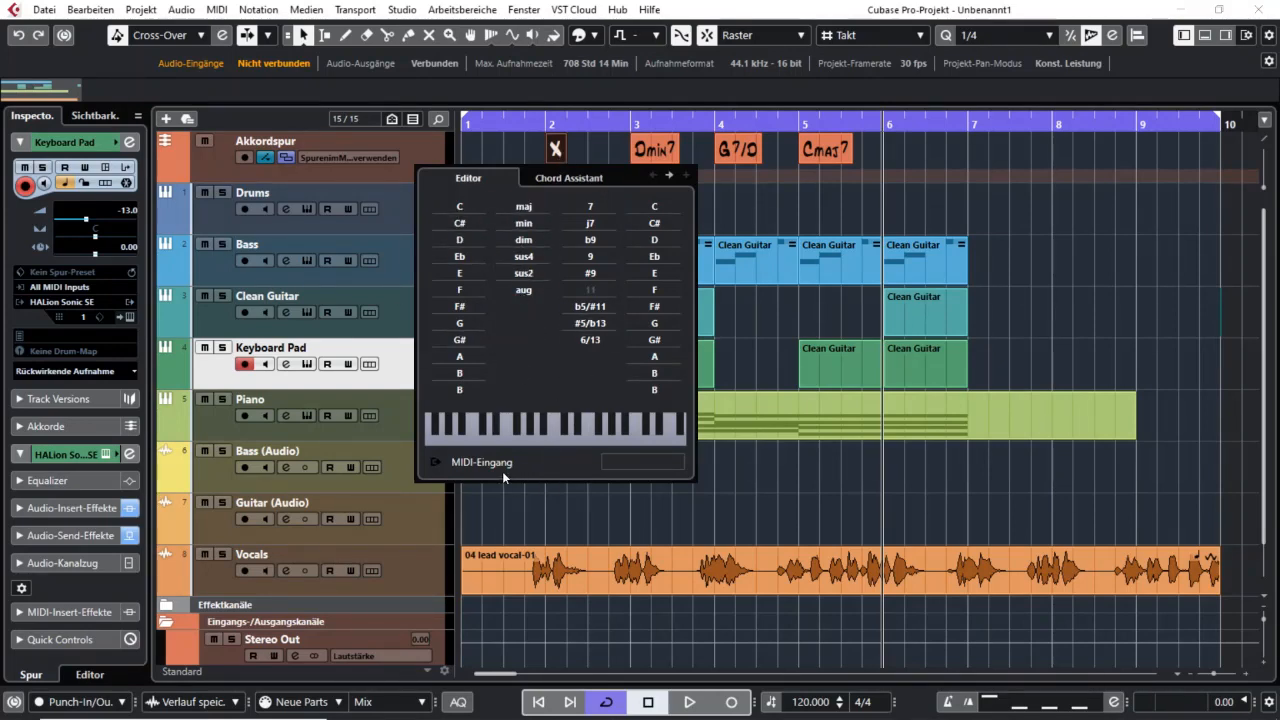
{"action": "left_click", "coordinate": [435, 462]}
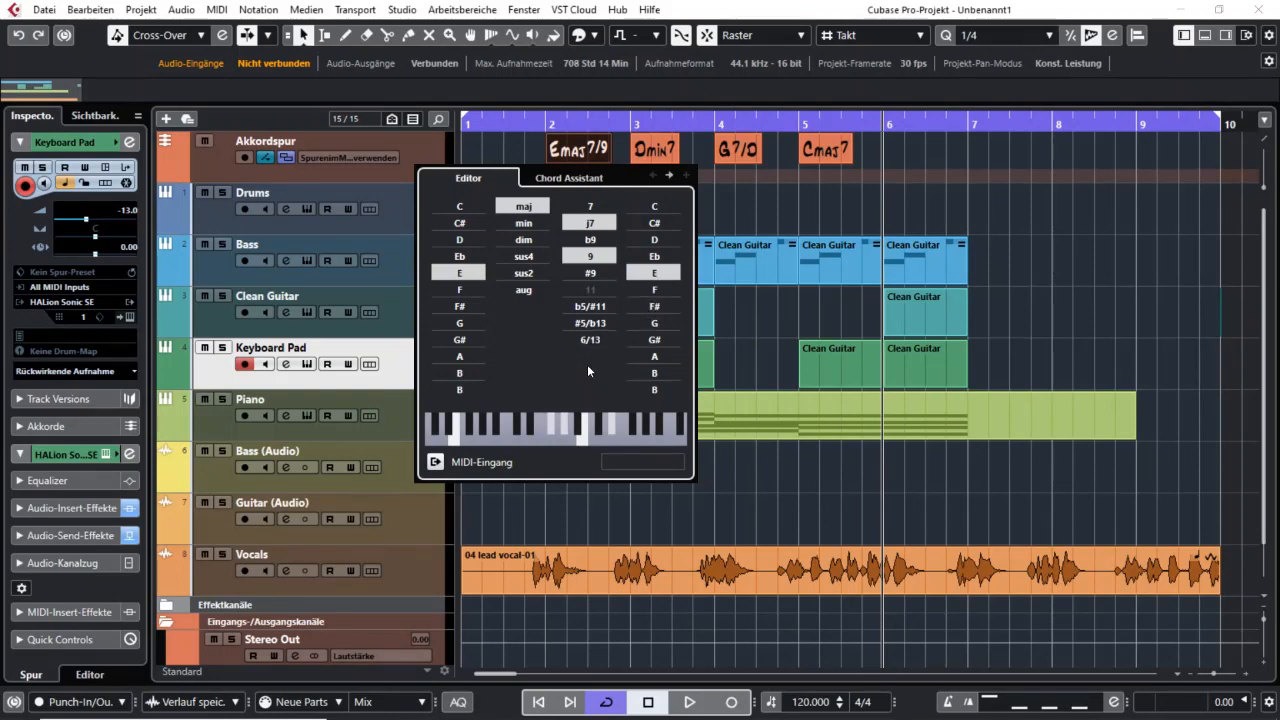
{"action": "left_click", "coordinate": [1184, 268]}
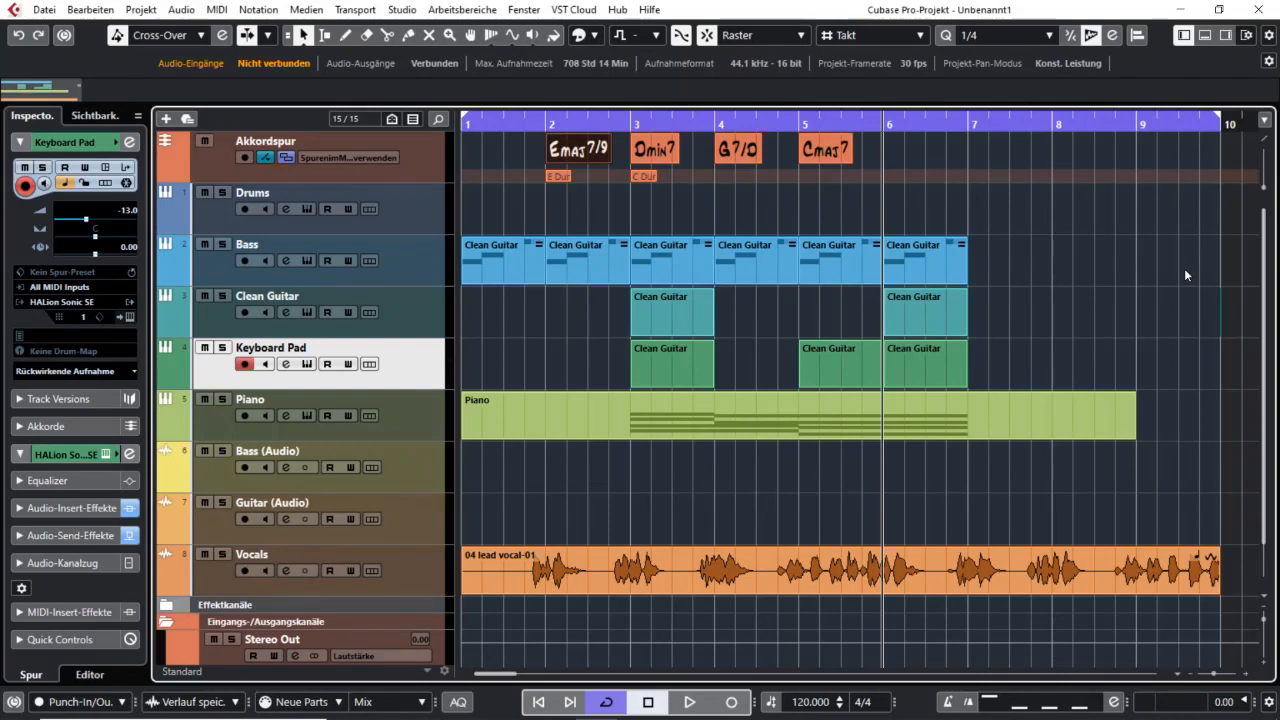
Show the chord pads and assign a C6 chord from MIDI input to the empty pad beside E7.
{"action": "key", "text": "ctrl+alt+e"}
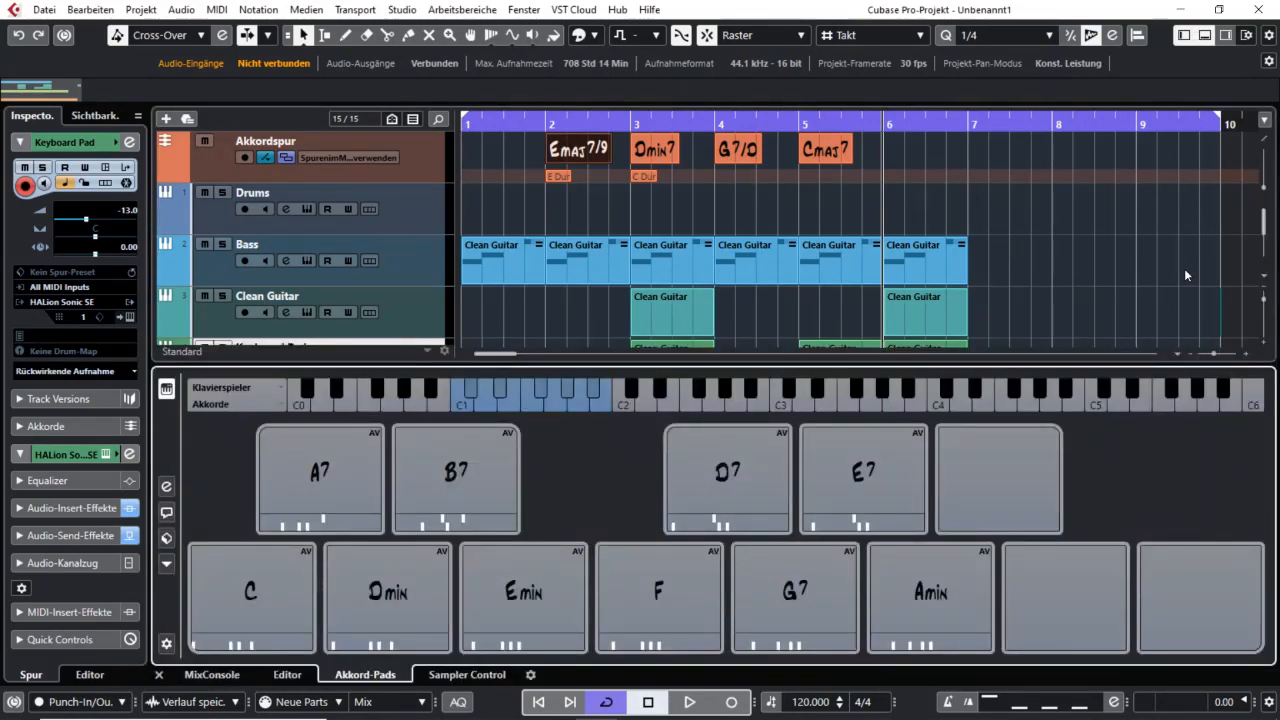
{"action": "right_click", "coordinate": [1032, 498]}
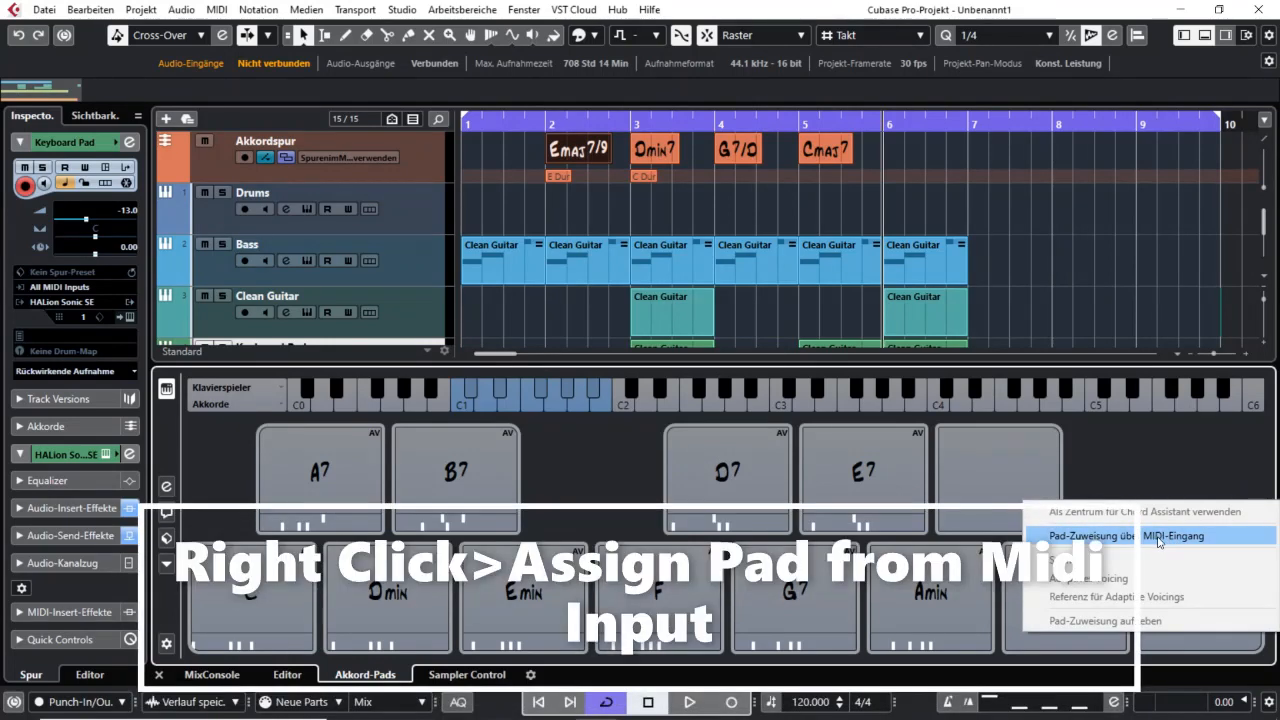
{"action": "left_click", "coordinate": [1234, 536]}
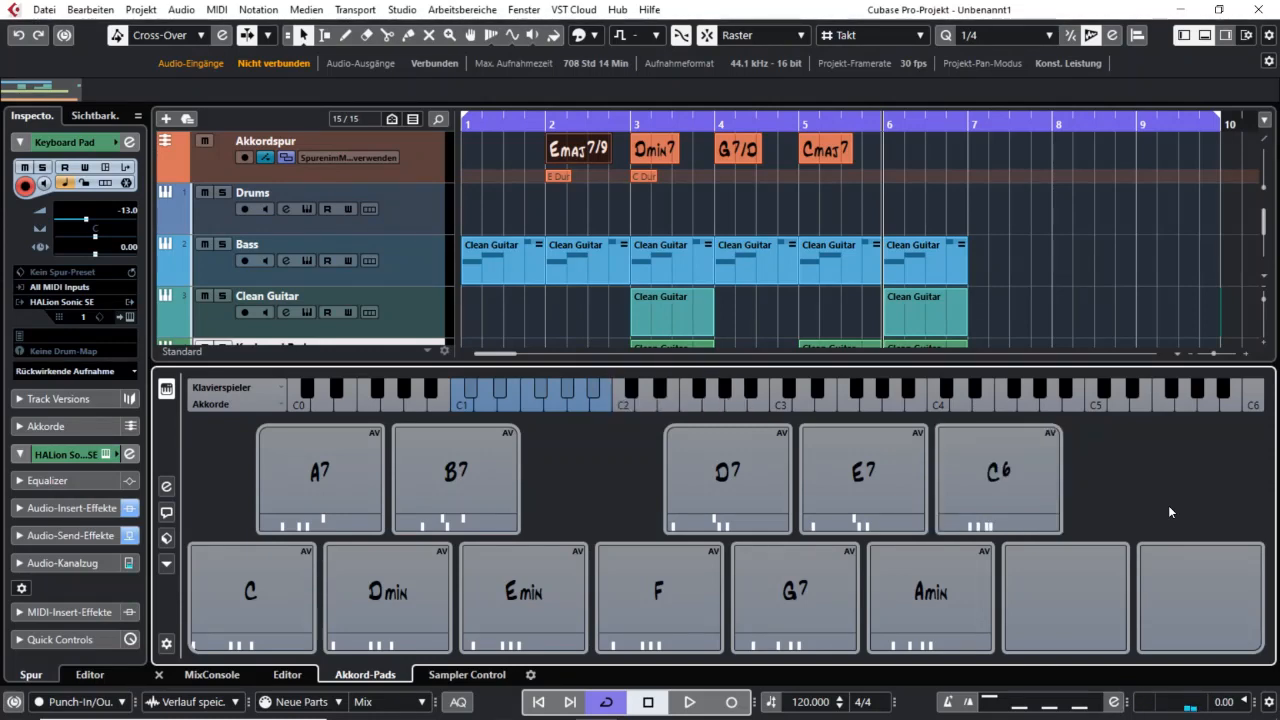
Audition the C6 chord pad several times, try out other pads such as F, and hide the chord pads.
{"action": "mouse_move", "coordinate": [1044, 473]}
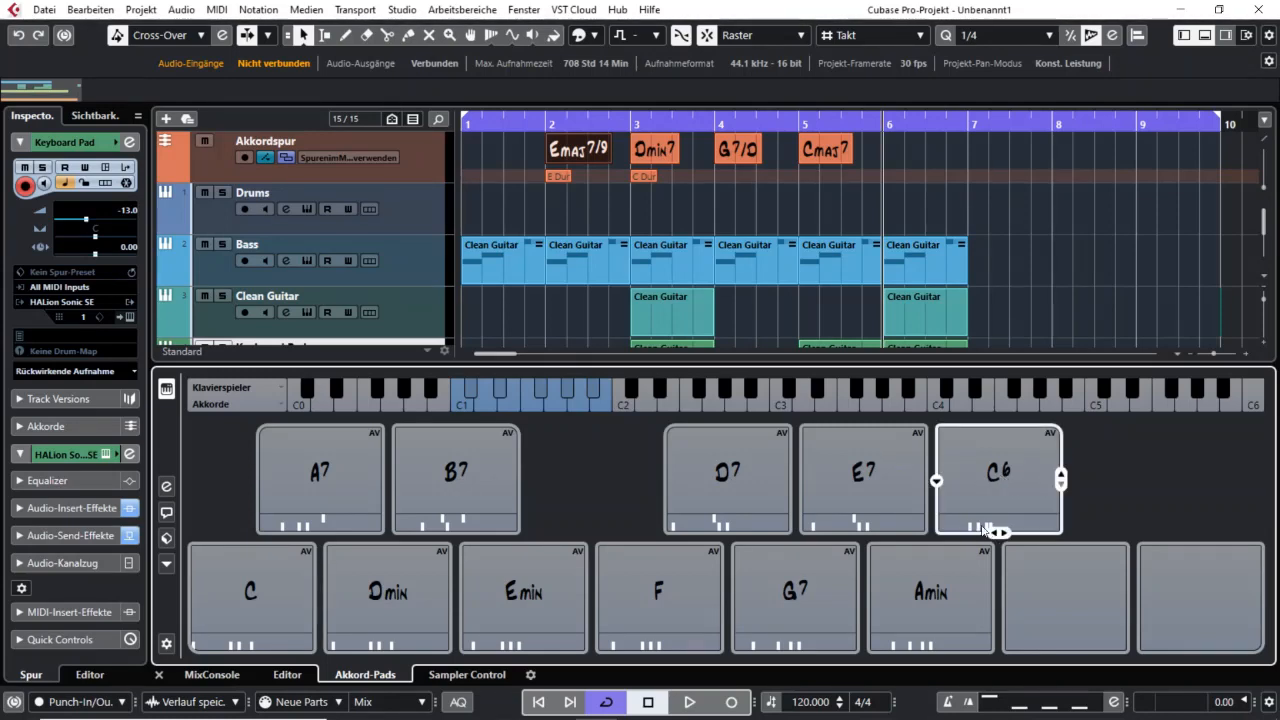
{"action": "left_click", "coordinate": [1015, 480]}
{"action": "left_click", "coordinate": [1010, 468]}
{"action": "left_click", "coordinate": [1006, 476]}
{"action": "left_click", "coordinate": [1006, 476]}
{"action": "left_click", "coordinate": [1006, 476]}
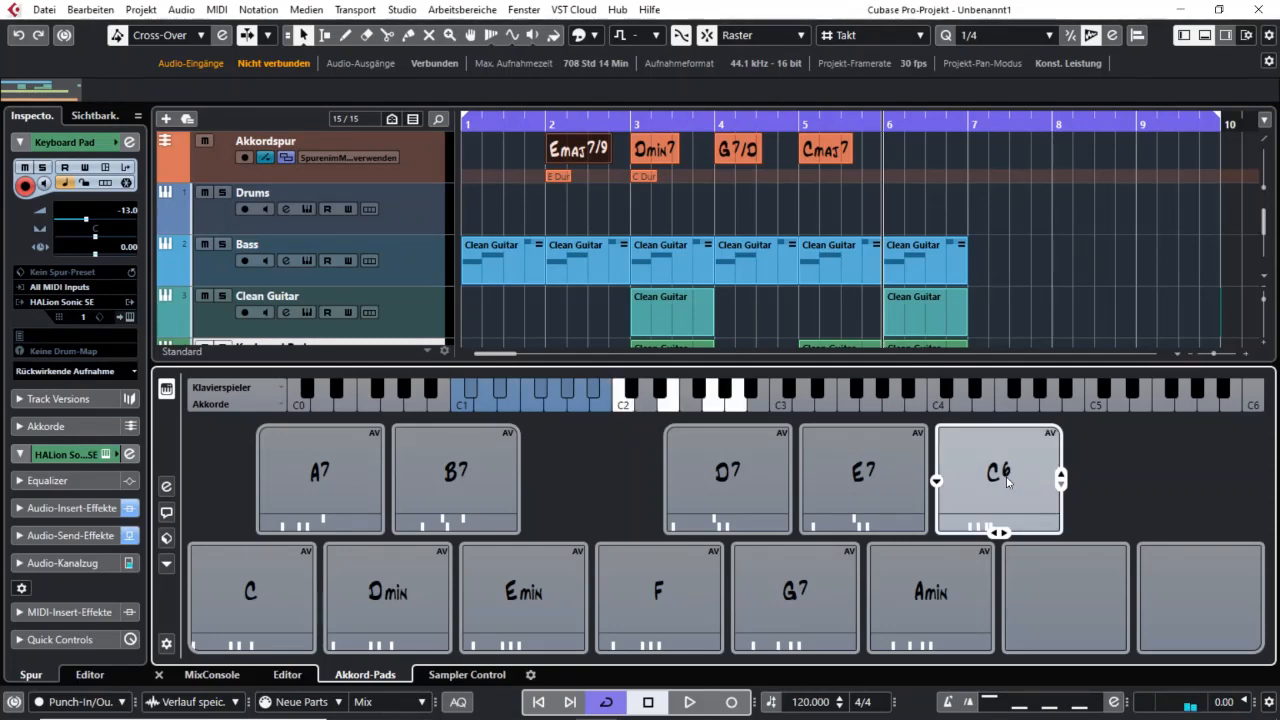
{"action": "left_click", "coordinate": [1006, 477]}
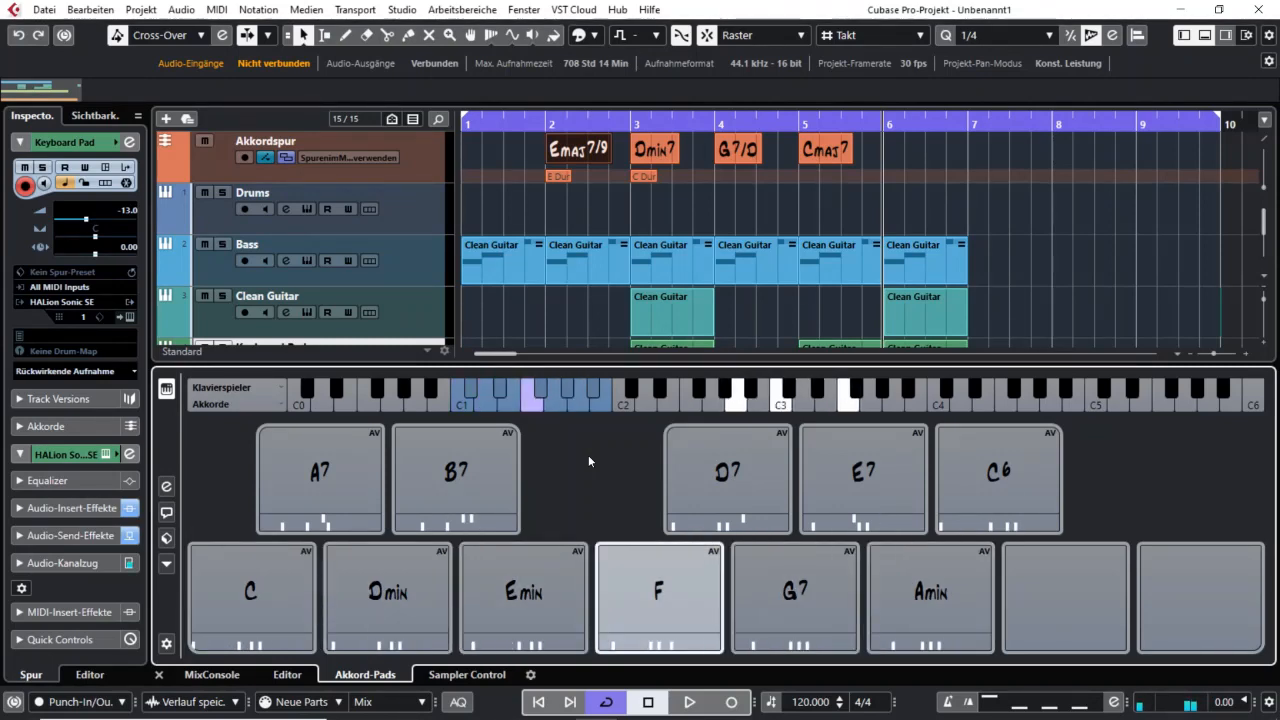
{"action": "key", "text": "ctrl+alt+e"}
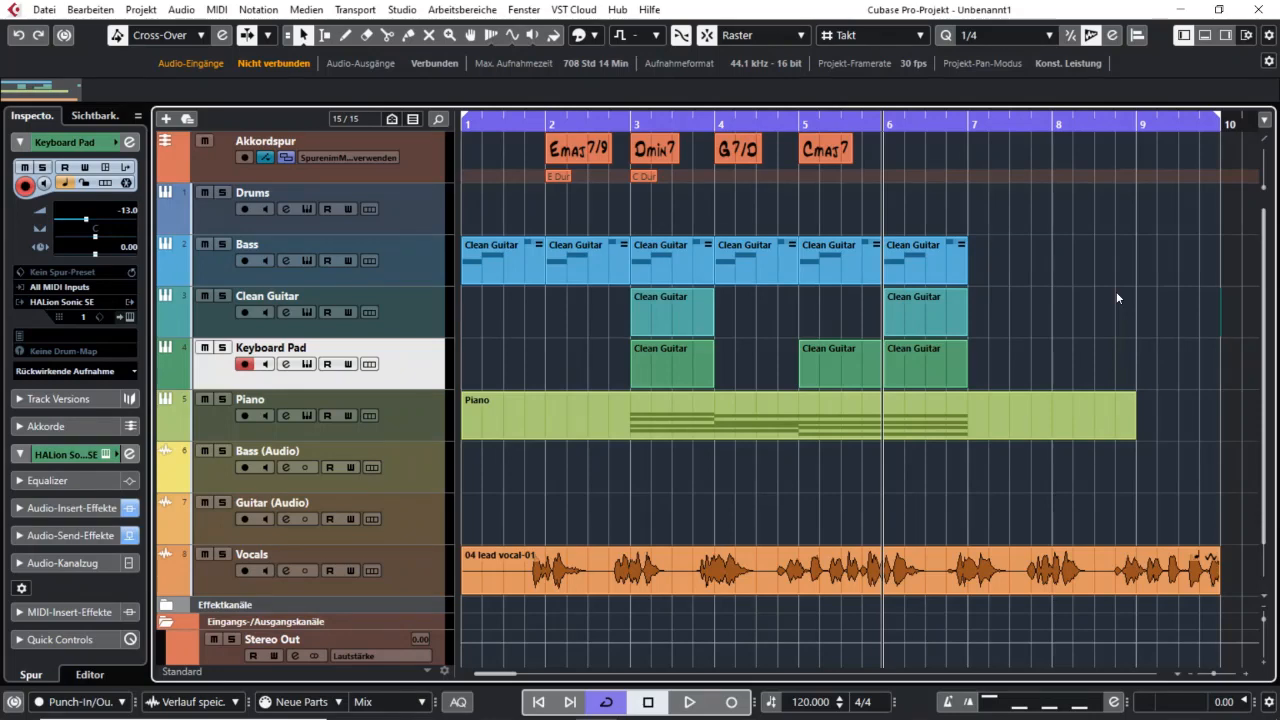
Open the Piano part in the Score Editor and switch the score to page mode (Seitenmodus).
{"action": "left_click", "coordinate": [1017, 434]}
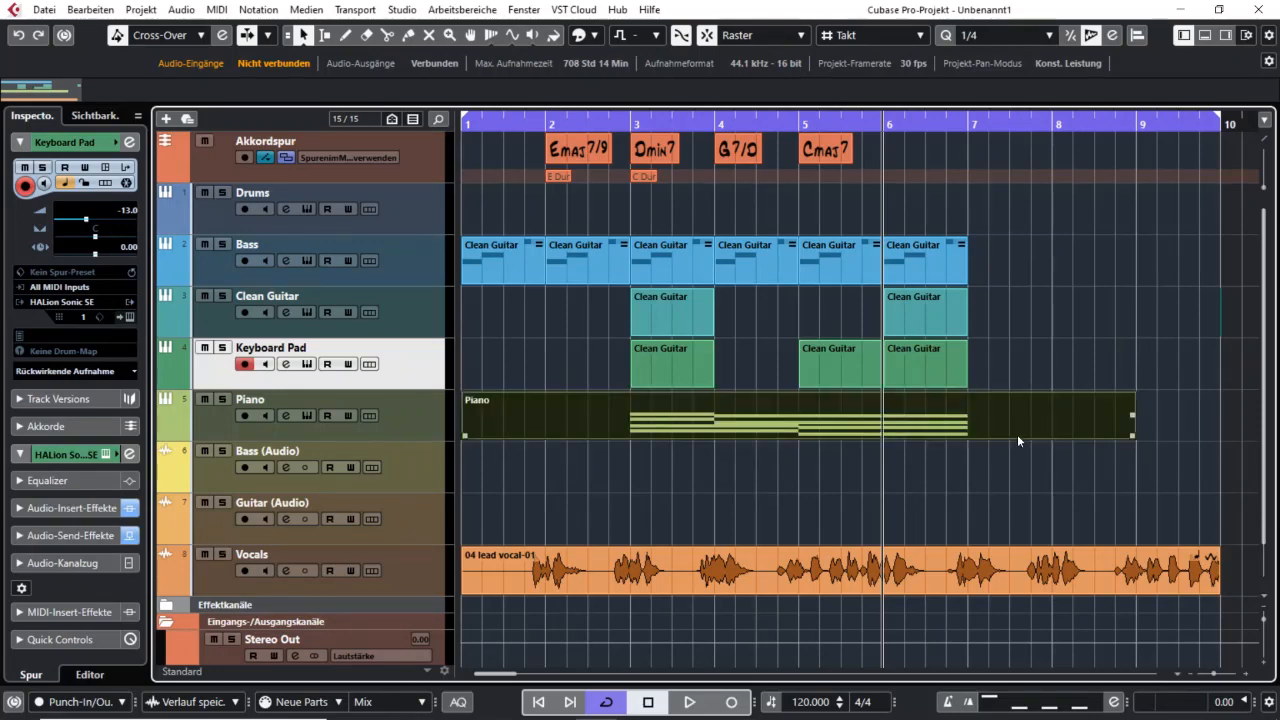
{"action": "key", "text": "ctrl+r"}
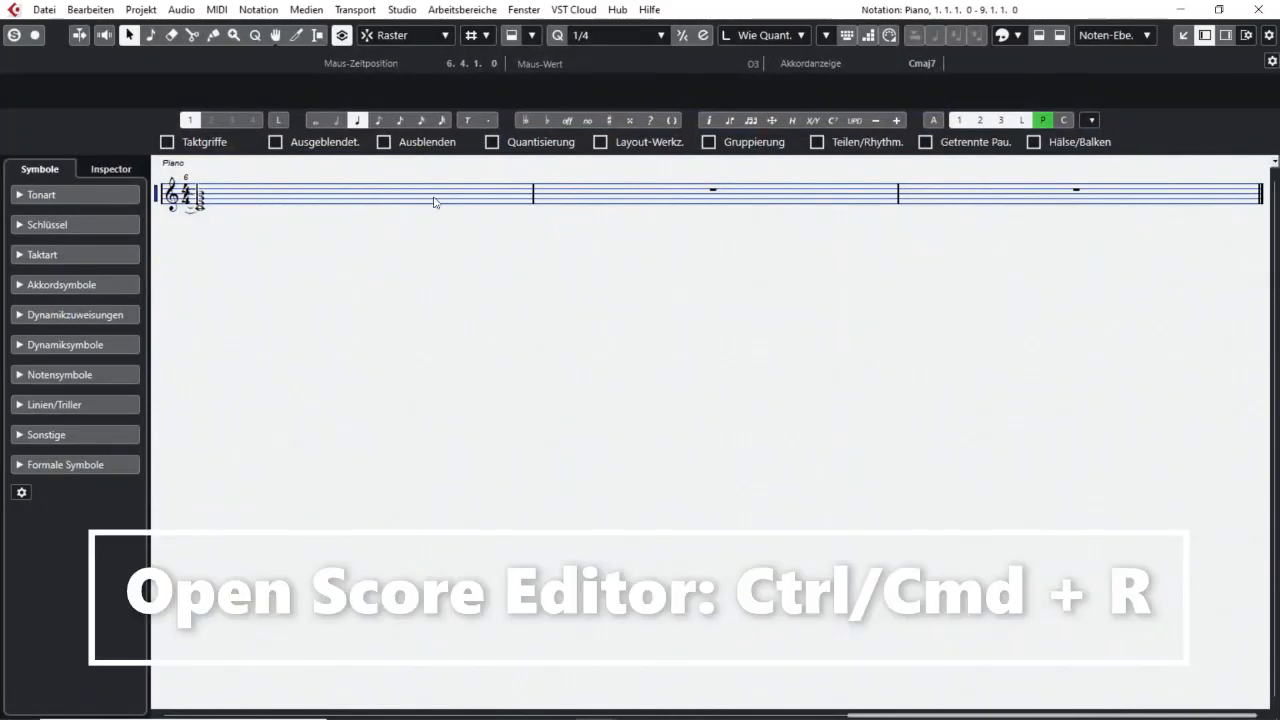
{"action": "left_click", "coordinate": [272, 9]}
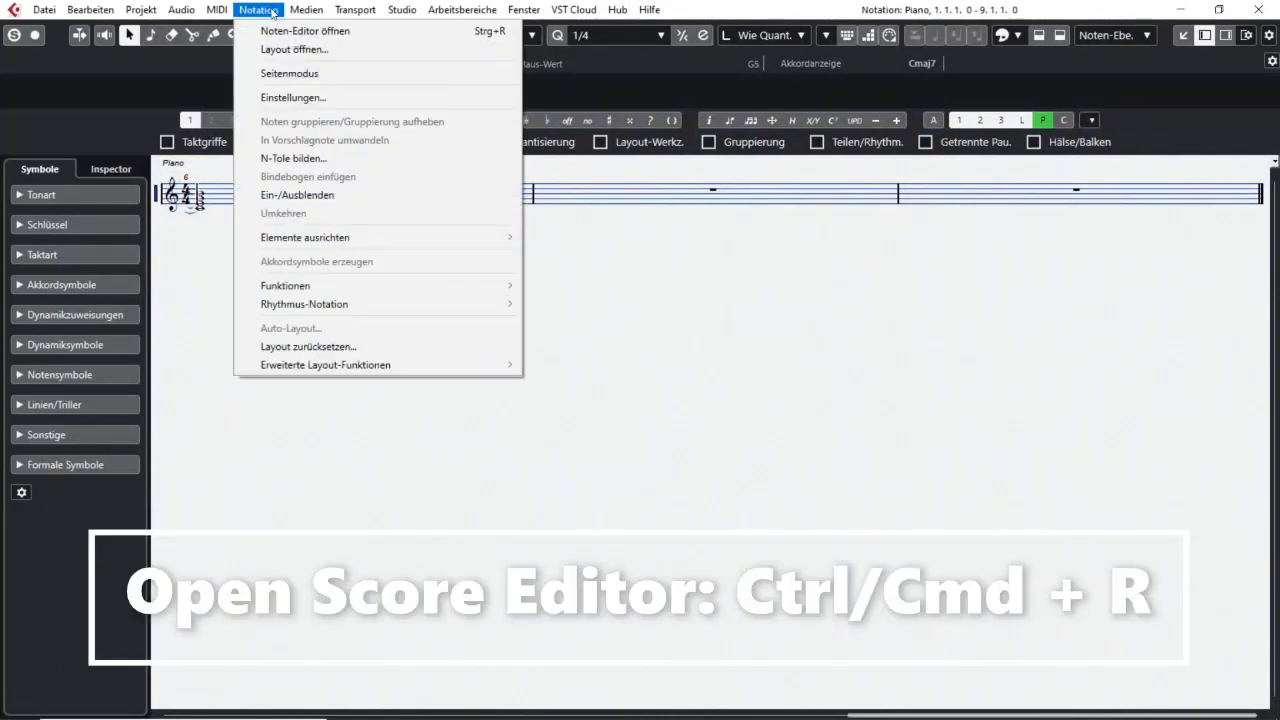
{"action": "left_click", "coordinate": [276, 80]}
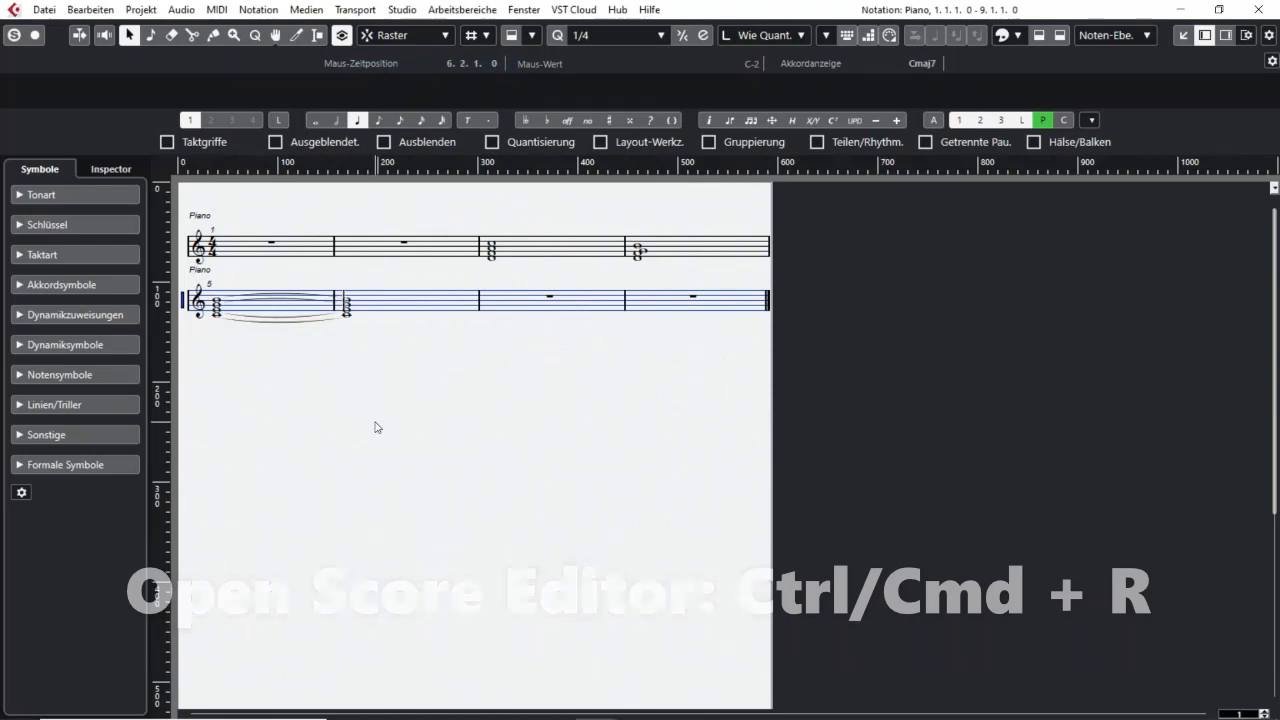
Create chord symbols in the score from the Piano notes in bars 3 and 4.
{"action": "left_click", "coordinate": [501, 266]}
{"action": "left_click_drag", "start_coordinate": [501, 268], "coordinate": [697, 288]}
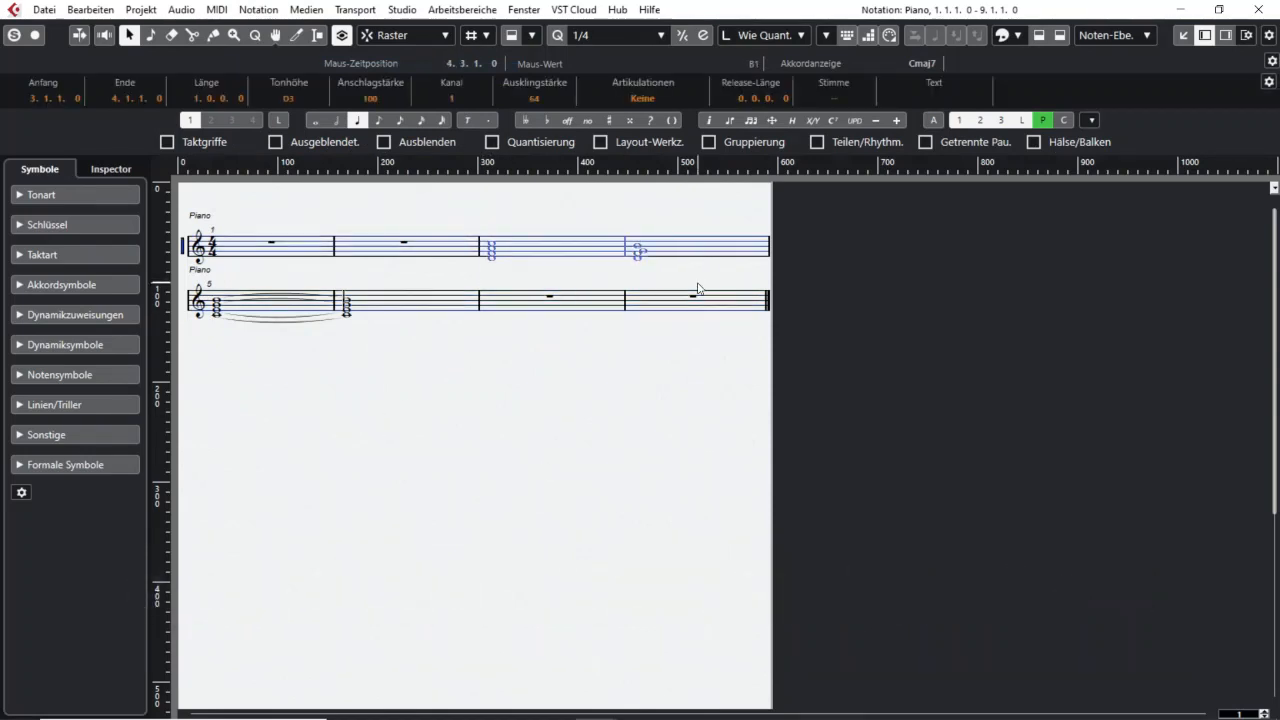
{"action": "left_click", "coordinate": [832, 120]}
{"action": "left_click", "coordinate": [620, 497]}
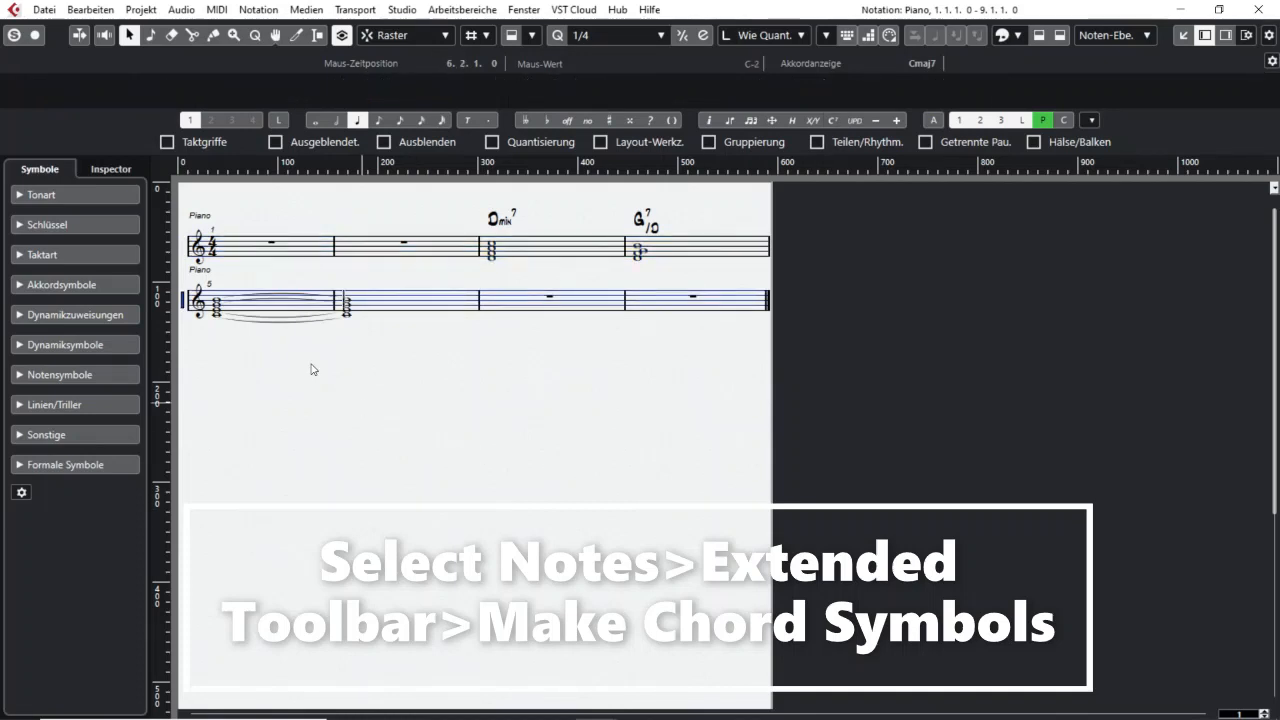
Create the chord symbol for the Piano chord at bar 5, and return to the project window.
{"action": "left_click", "coordinate": [219, 310]}
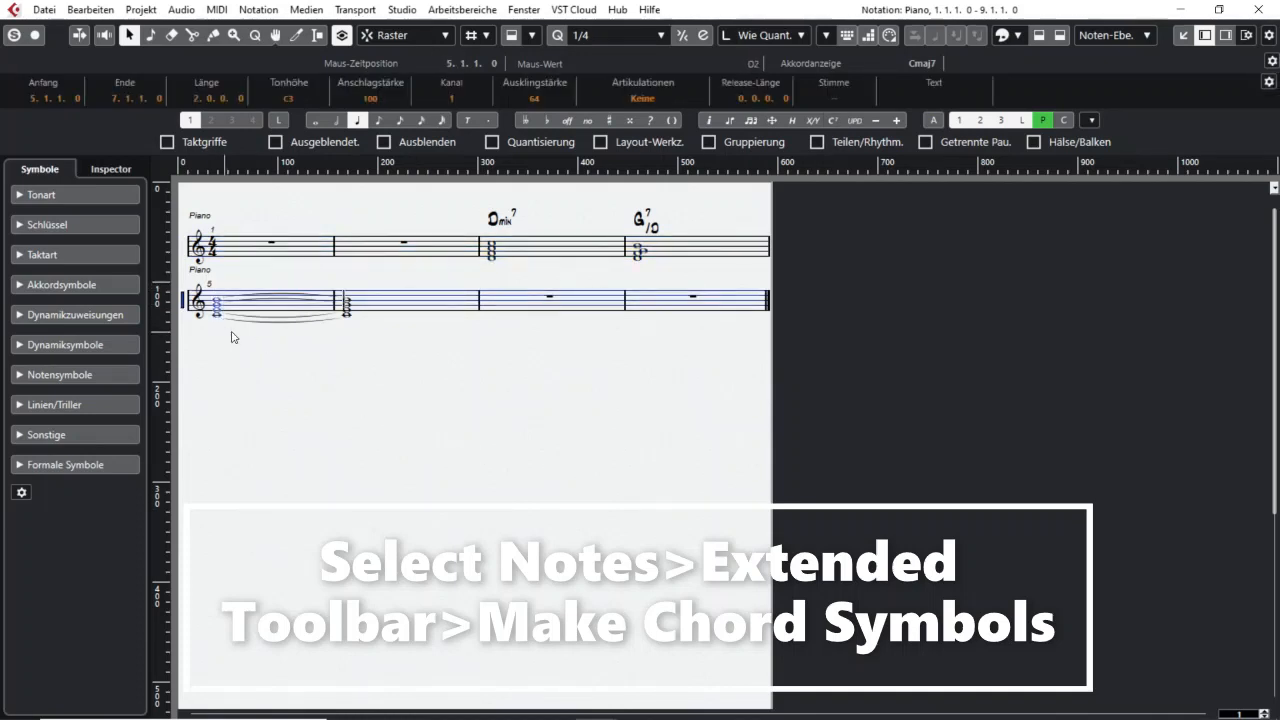
{"action": "left_click", "coordinate": [834, 122]}
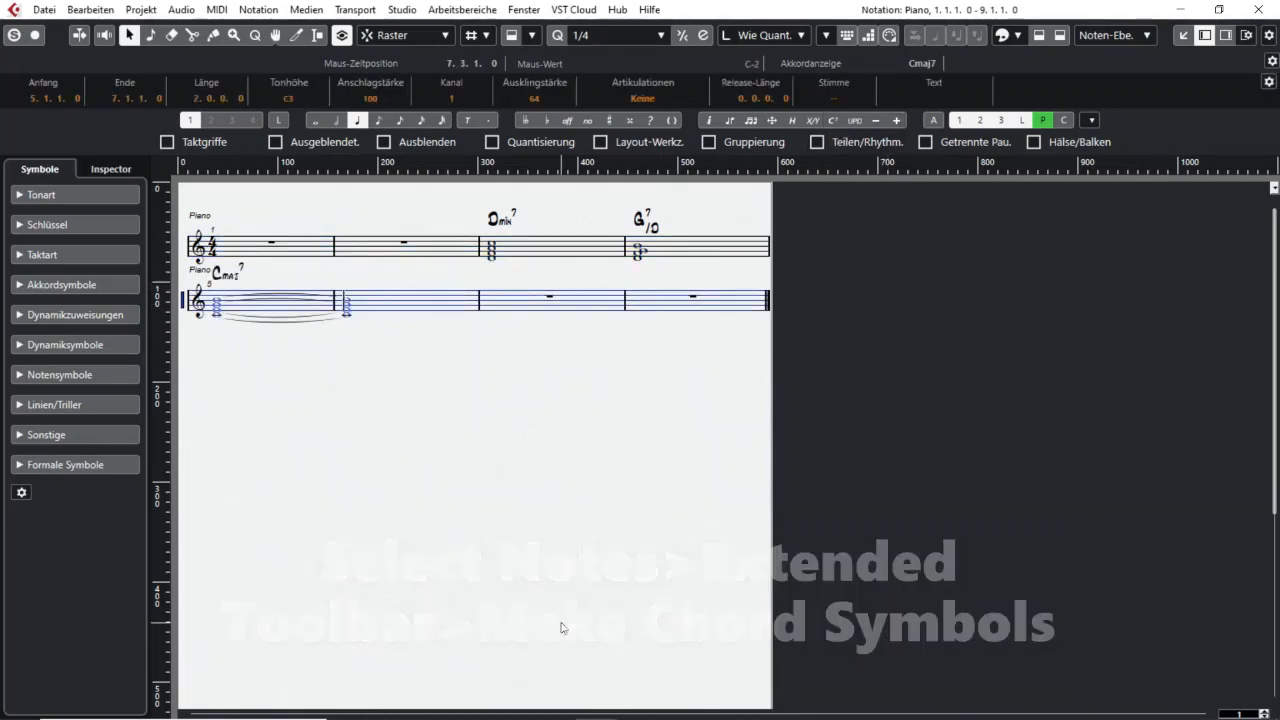
{"action": "left_click", "coordinate": [528, 574]}
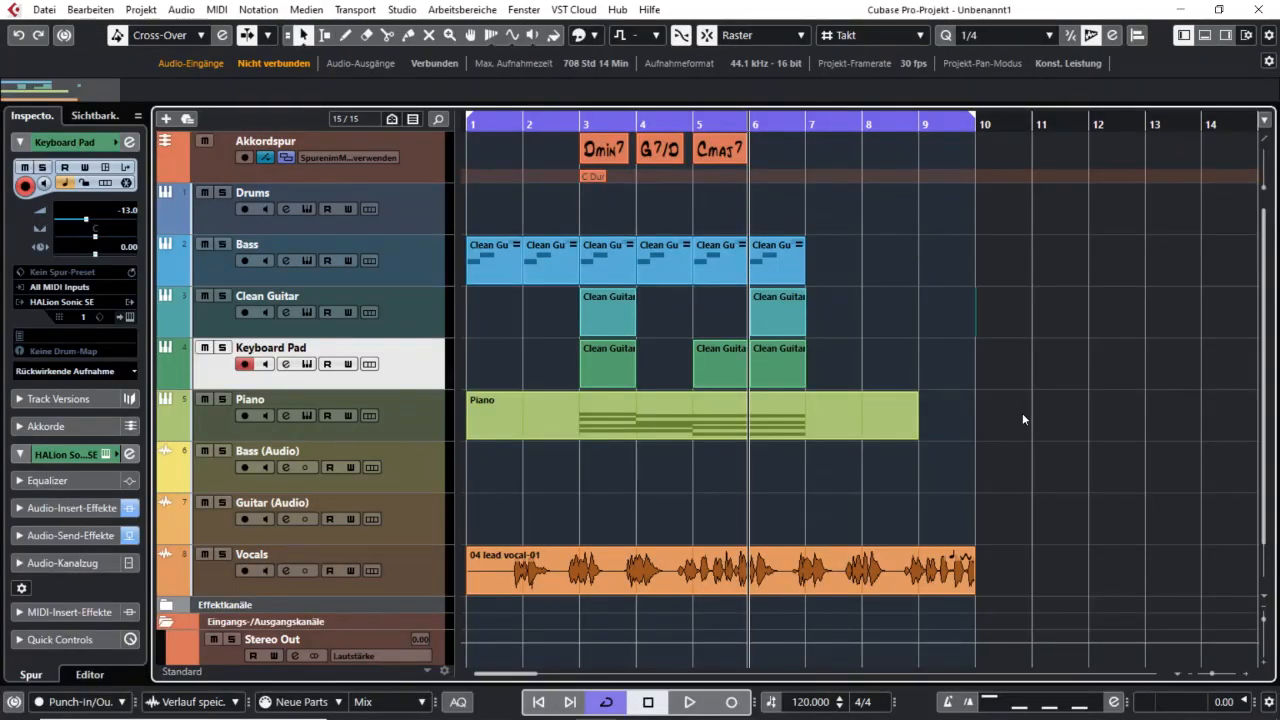
Move the lead vocal event bar by bar to bar 3, and back to bar 2, using the Takt grid.
{"action": "left_click", "coordinate": [709, 584]}
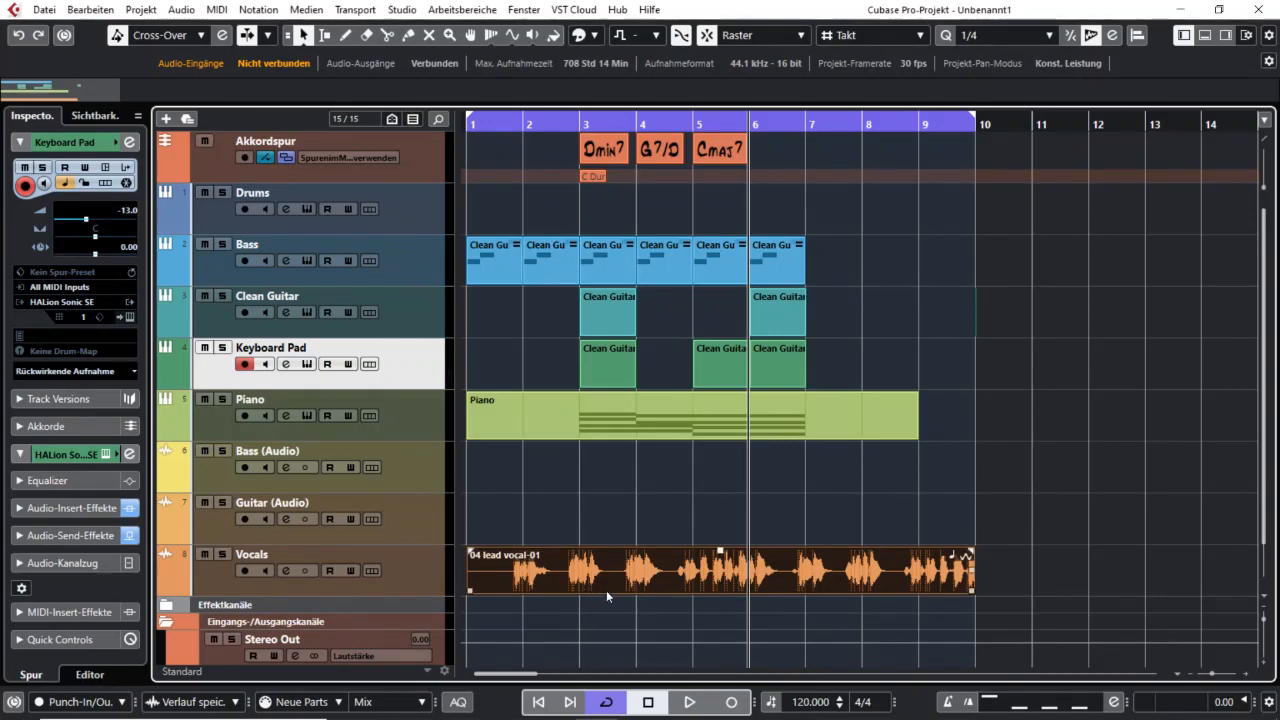
{"action": "left_click_drag", "start_coordinate": [489, 578], "coordinate": [539, 580]}
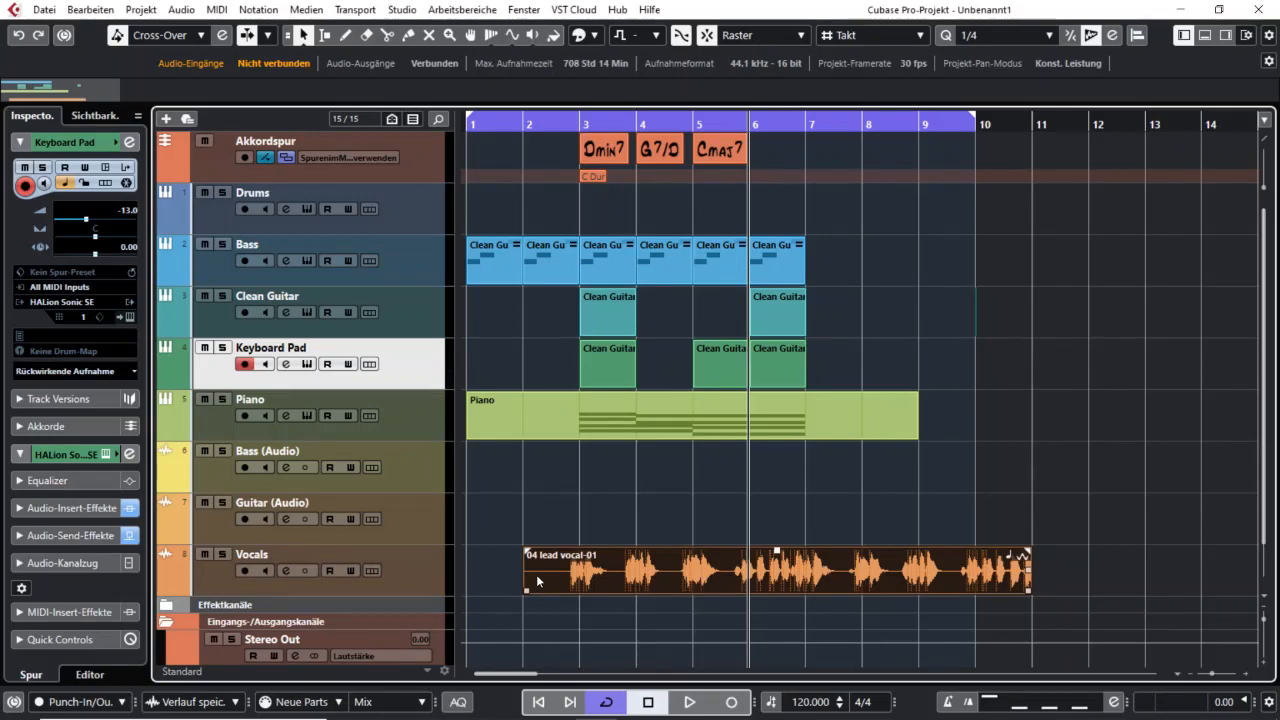
{"action": "left_click_drag", "start_coordinate": [540, 587], "coordinate": [571, 583]}
{"action": "left_click_drag", "start_coordinate": [545, 578], "coordinate": [598, 586]}
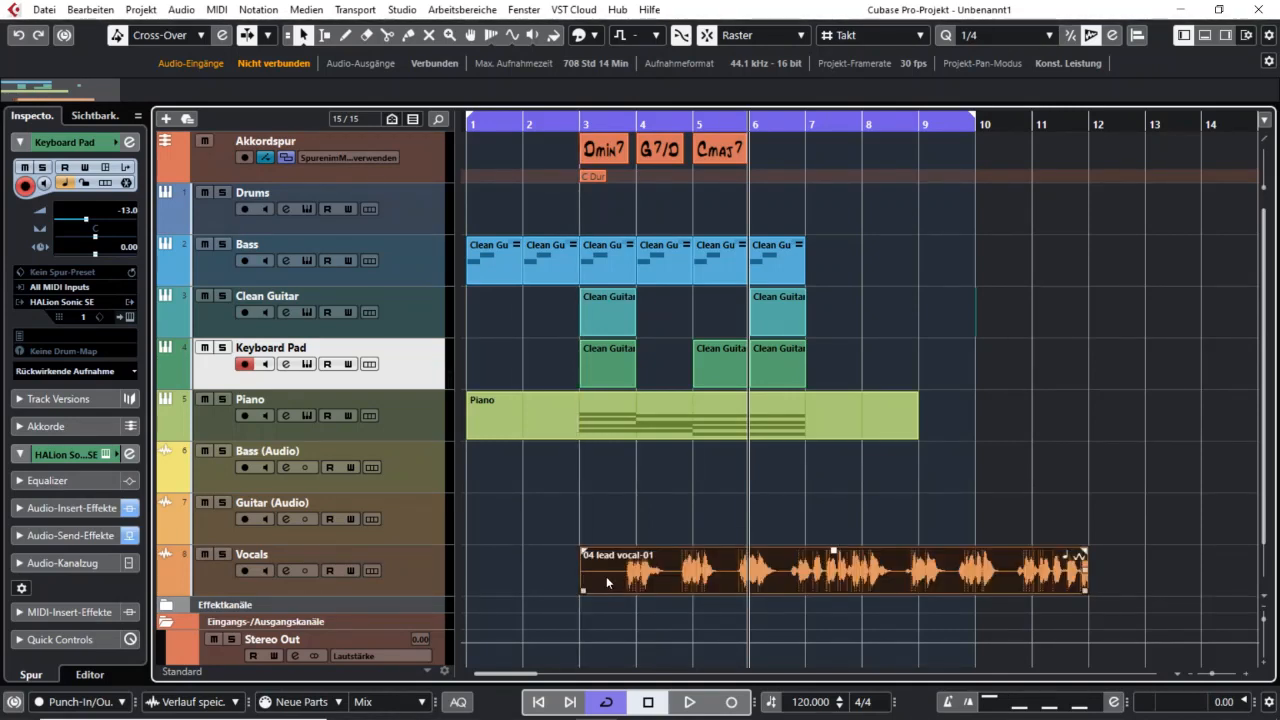
{"action": "left_click", "coordinate": [607, 572]}
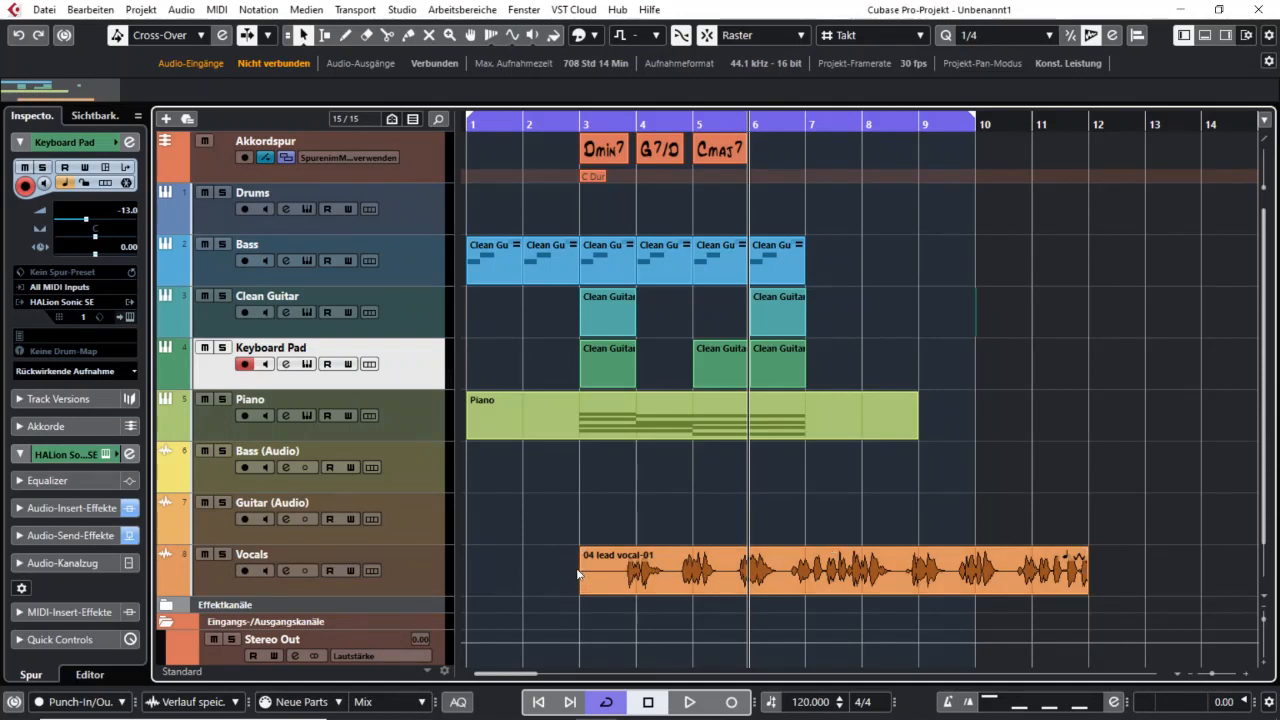
{"action": "left_click_drag", "start_coordinate": [591, 576], "coordinate": [618, 575]}
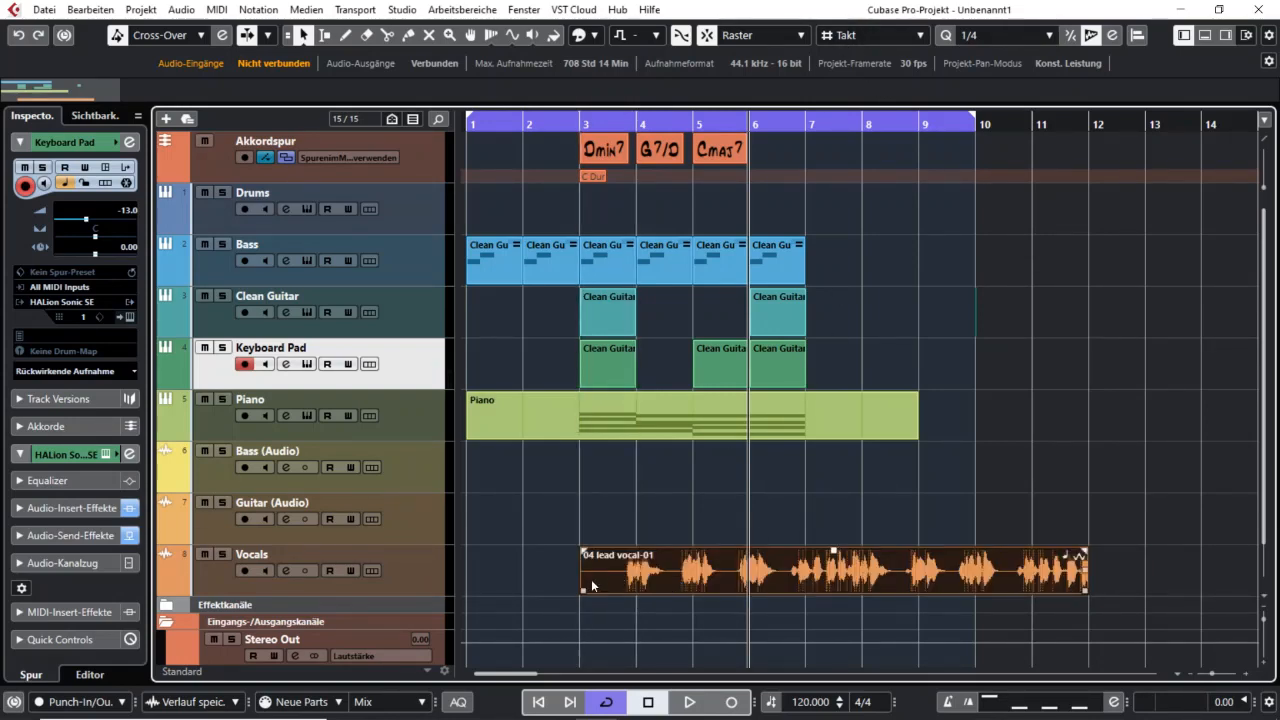
{"action": "left_click_drag", "start_coordinate": [590, 580], "coordinate": [523, 572]}
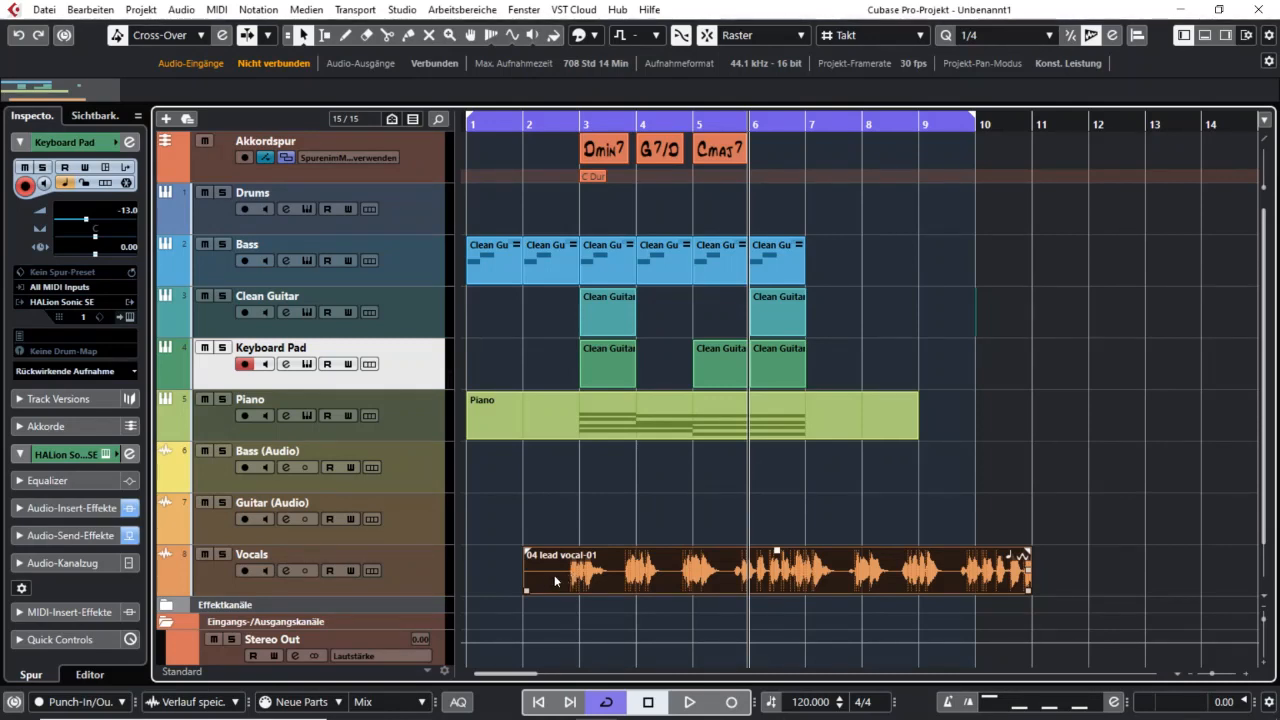
Set the grid type to Zählzeit and move the lead vocal event to beat 2 of bar 3.
{"action": "left_click", "coordinate": [866, 38]}
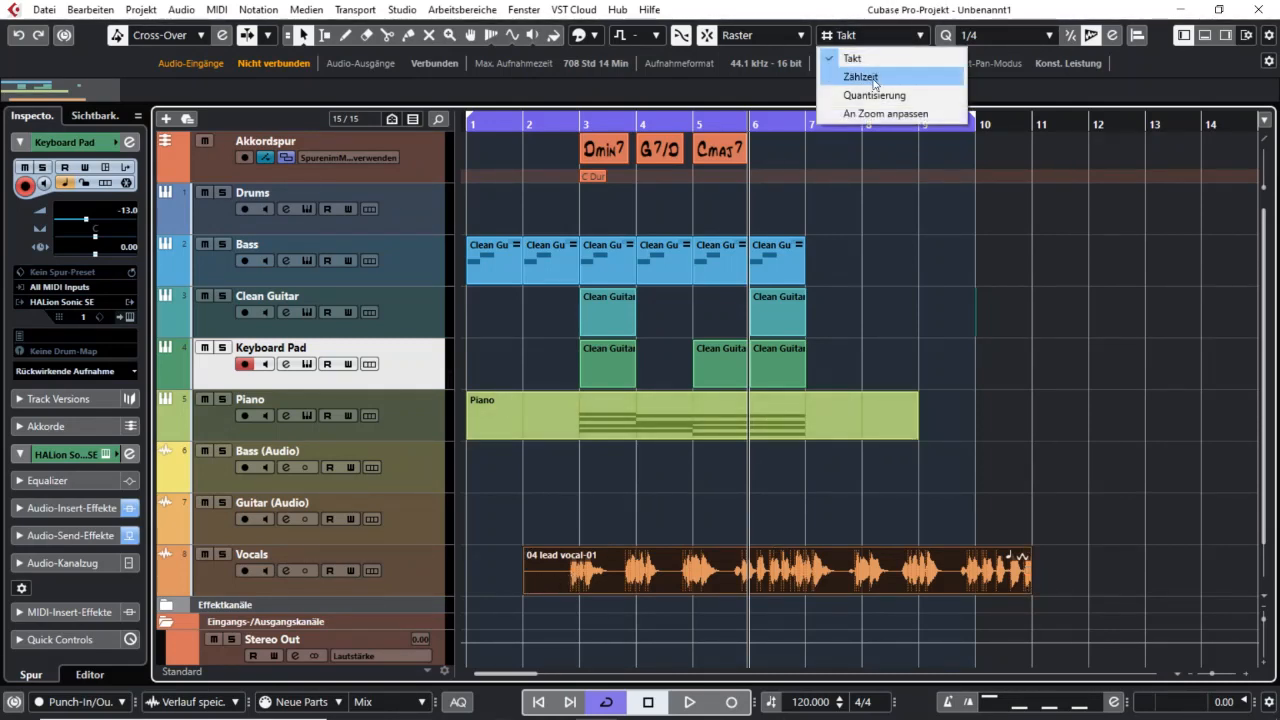
{"action": "left_click", "coordinate": [862, 77]}
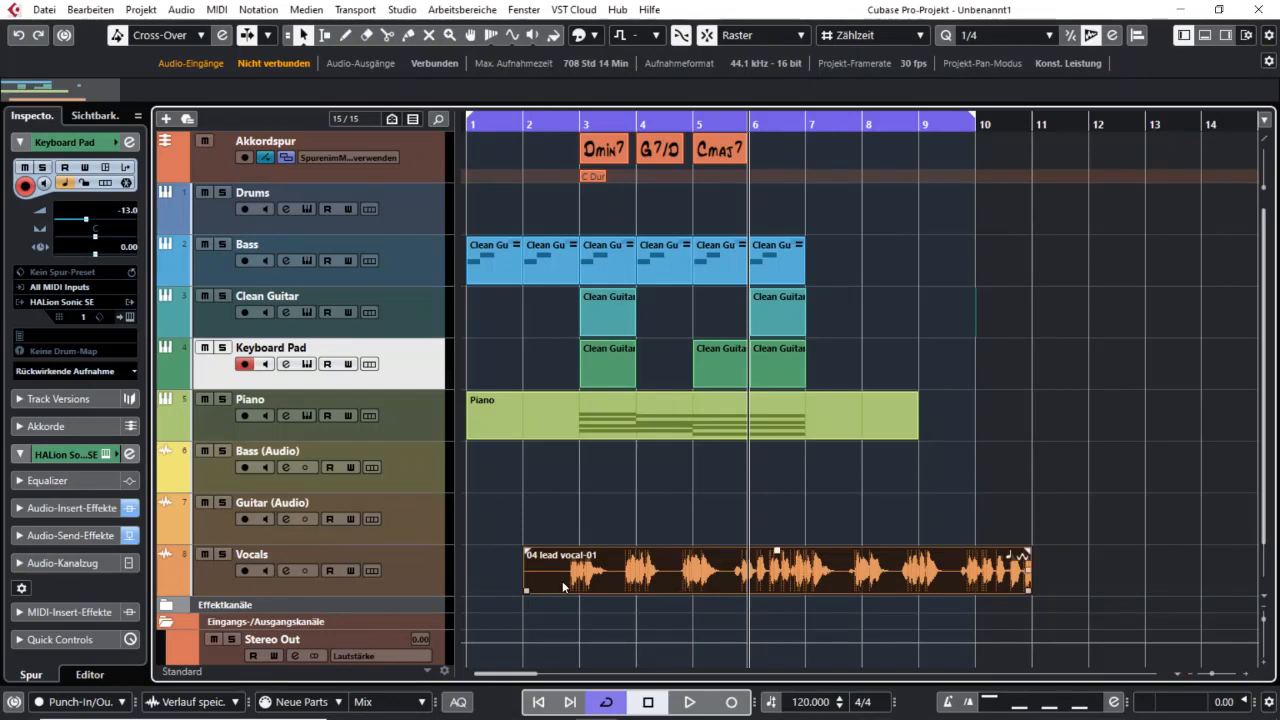
{"action": "left_click_drag", "start_coordinate": [563, 587], "coordinate": [630, 582]}
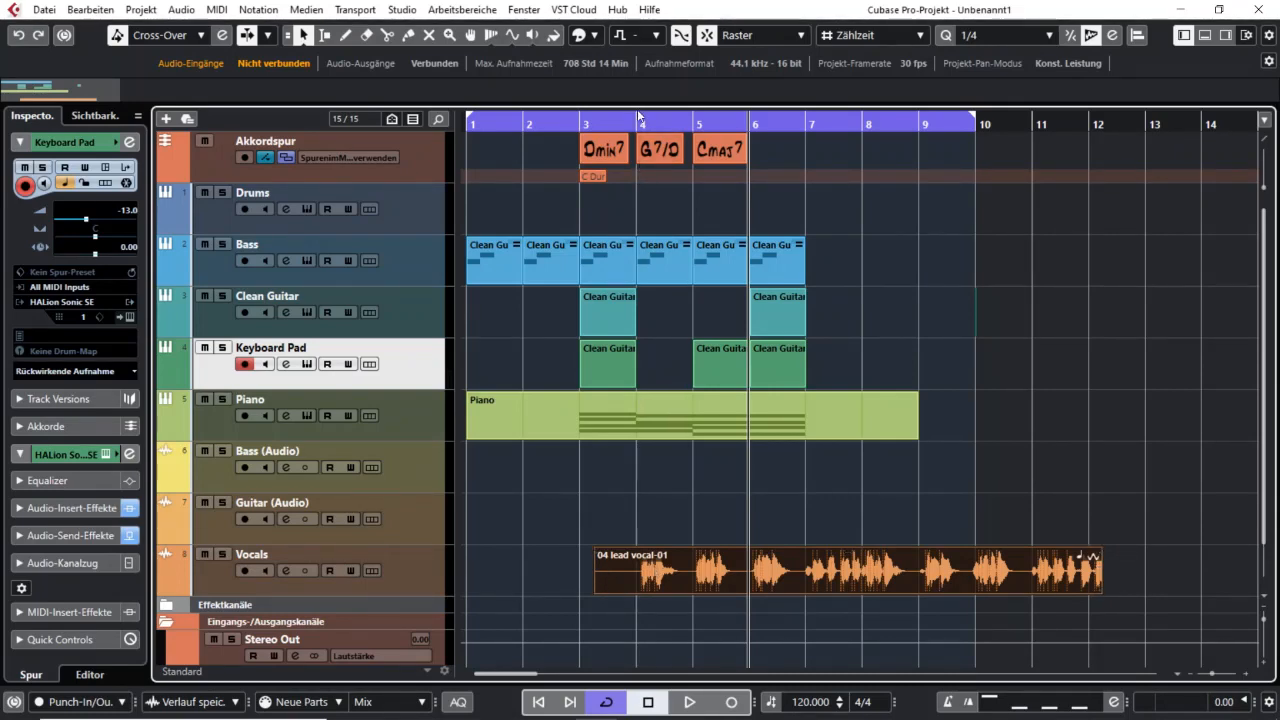
Move the lead vocal event to the start of bar 4, and set the grid type to Takt.
{"action": "left_click_drag", "start_coordinate": [638, 117], "coordinate": [660, 450]}
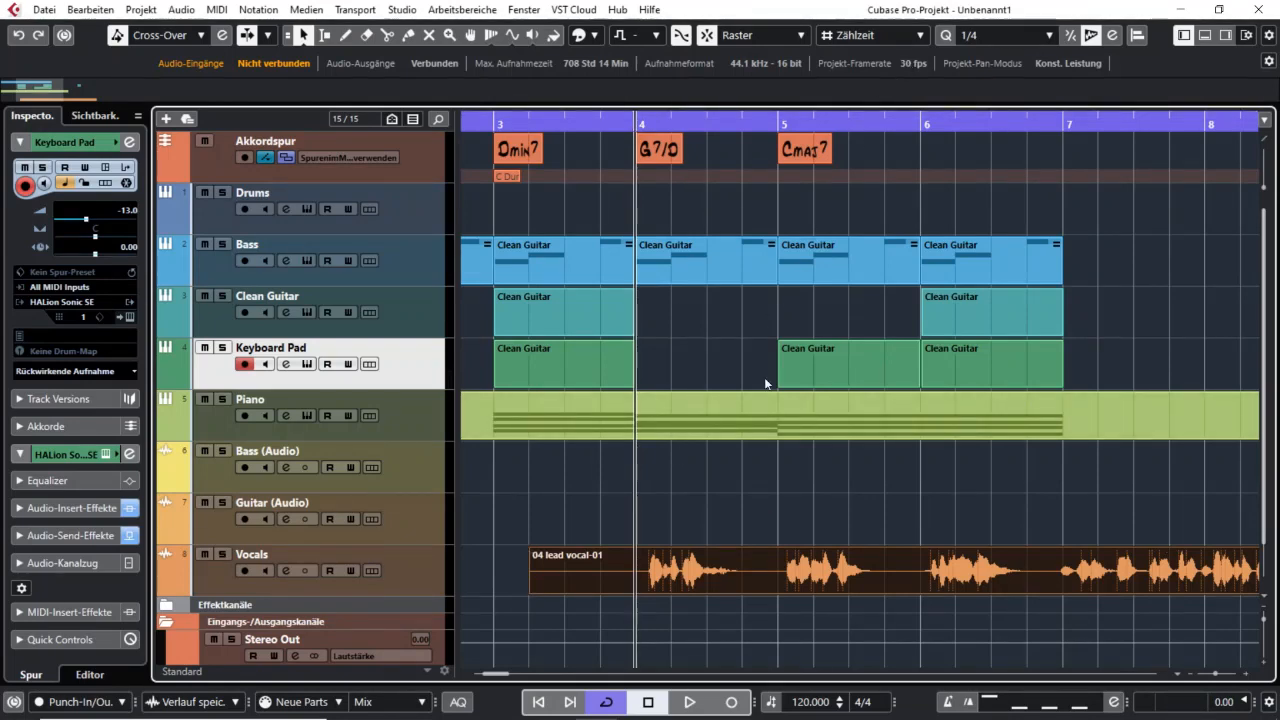
{"action": "left_click_drag", "start_coordinate": [584, 586], "coordinate": [667, 577]}
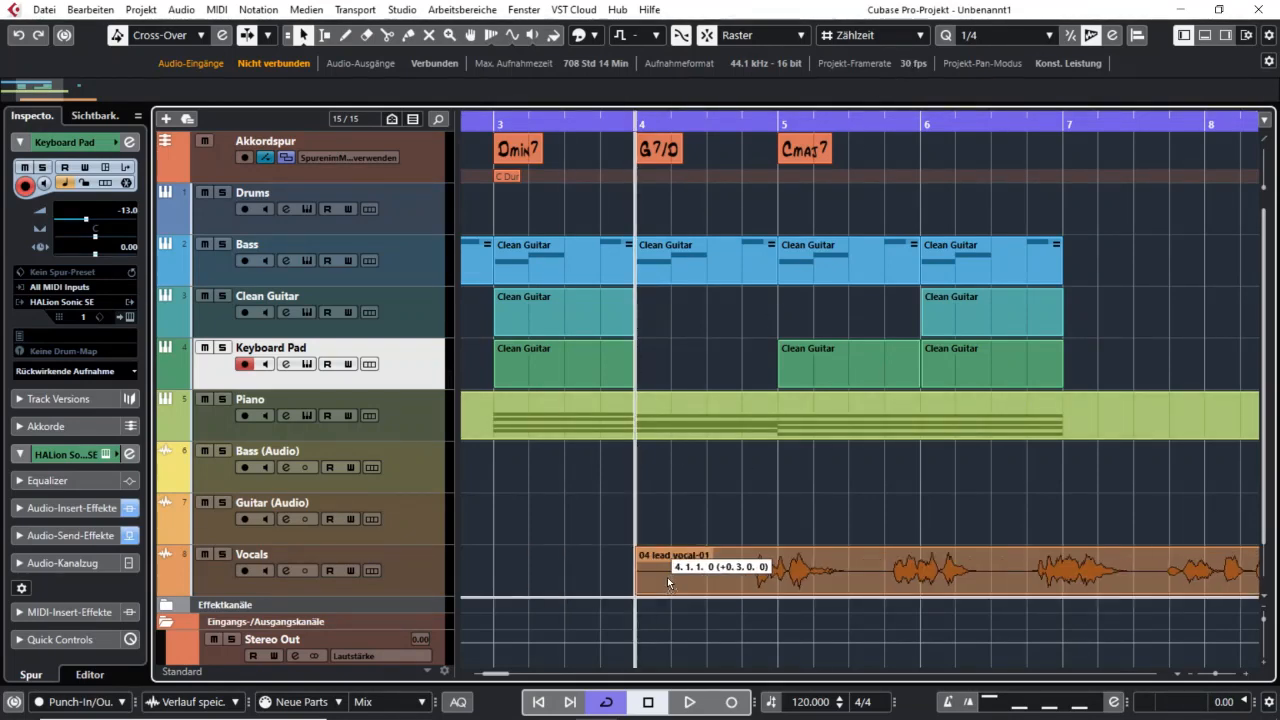
{"action": "left_click", "coordinate": [870, 35]}
{"action": "left_click", "coordinate": [850, 54]}
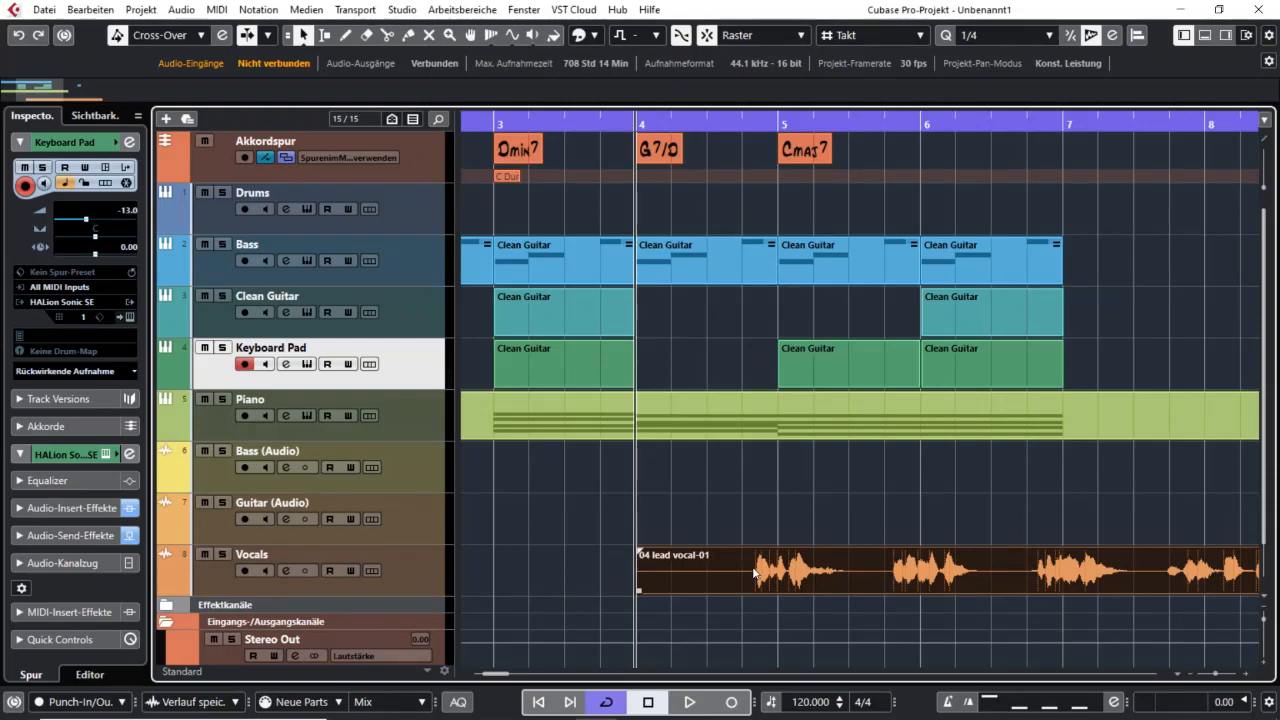
Switch the grid type to Zählzeit and move the lead vocal event earlier to beat 2 of bar 3.
{"action": "left_click", "coordinate": [873, 35]}
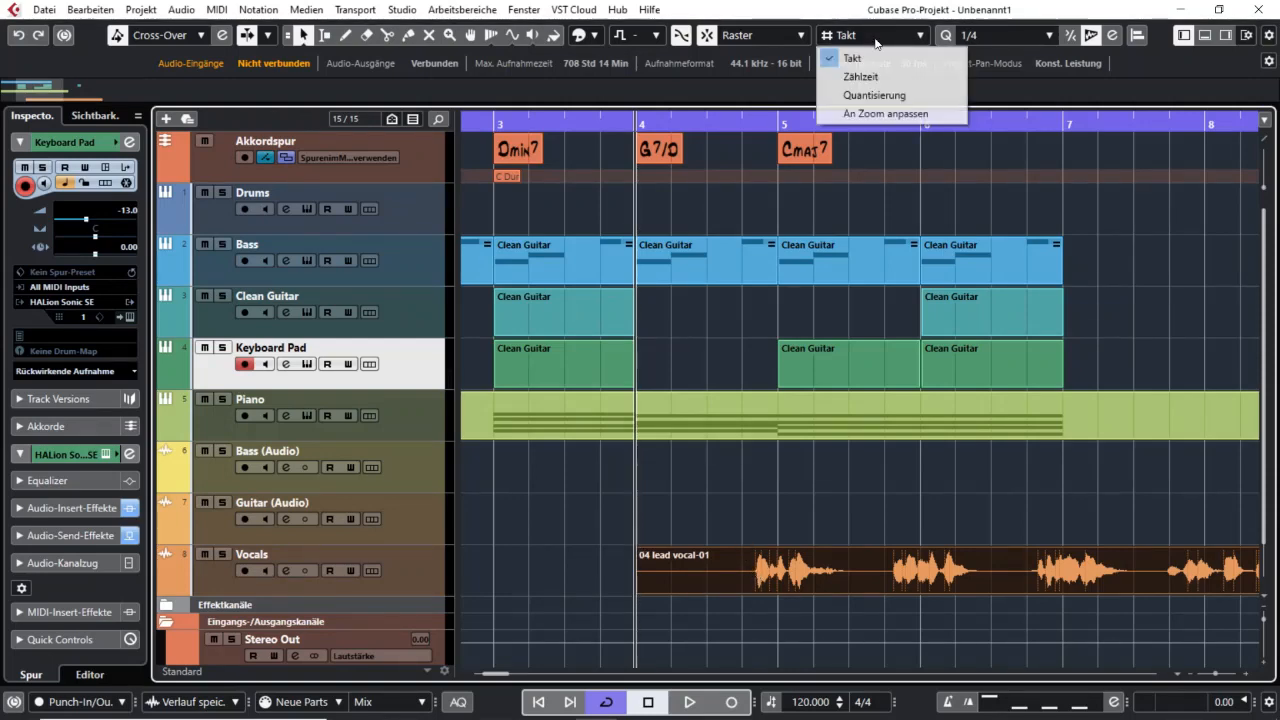
{"action": "left_click", "coordinate": [878, 76]}
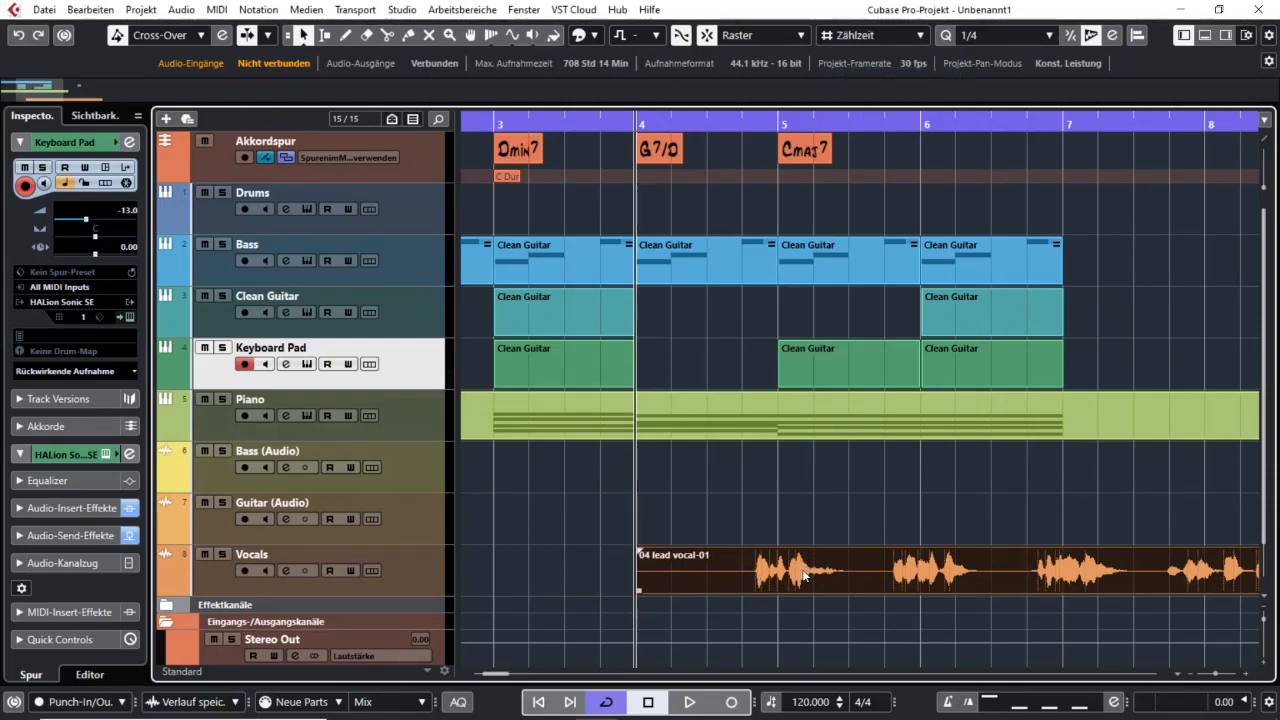
{"action": "key", "text": "Delete"}
{"action": "key", "text": "ctrl+z"}
{"action": "left_click_drag", "start_coordinate": [792, 570], "coordinate": [701, 577]}
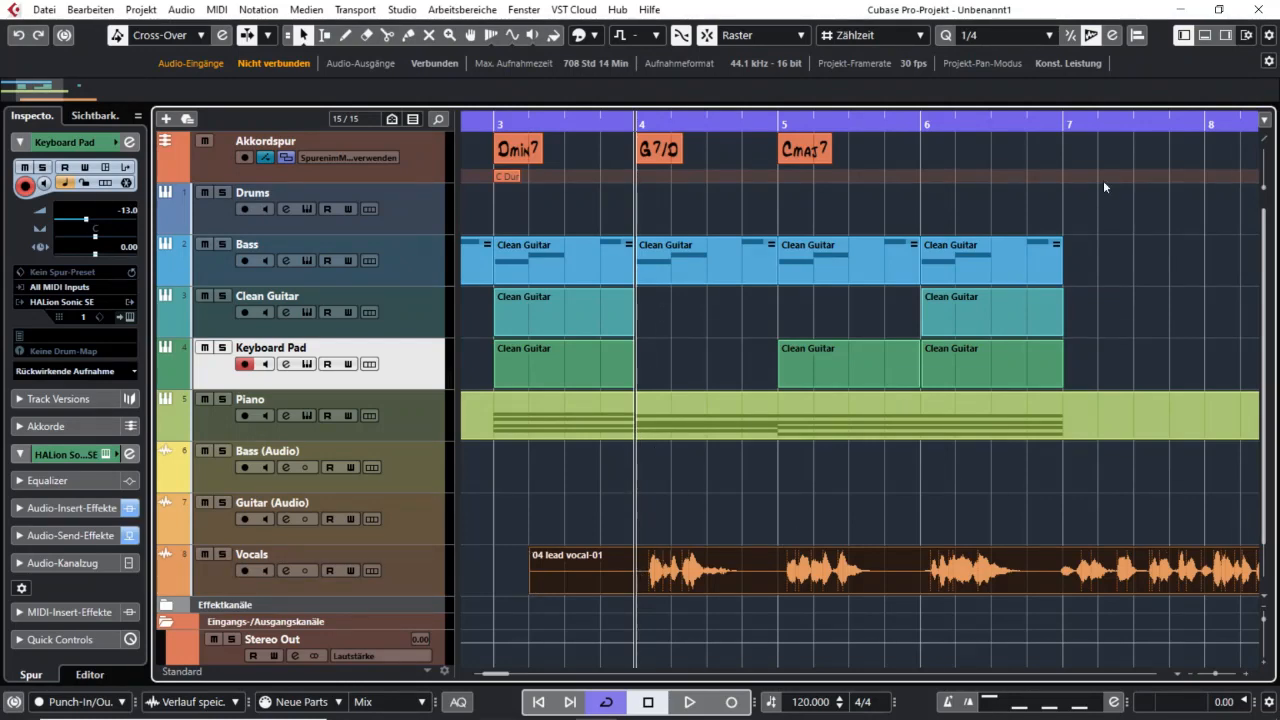
Set the grid type to Quantisierung with a 1/8 value and move the lead vocal event one eighth note earlier.
{"action": "left_click", "coordinate": [859, 36]}
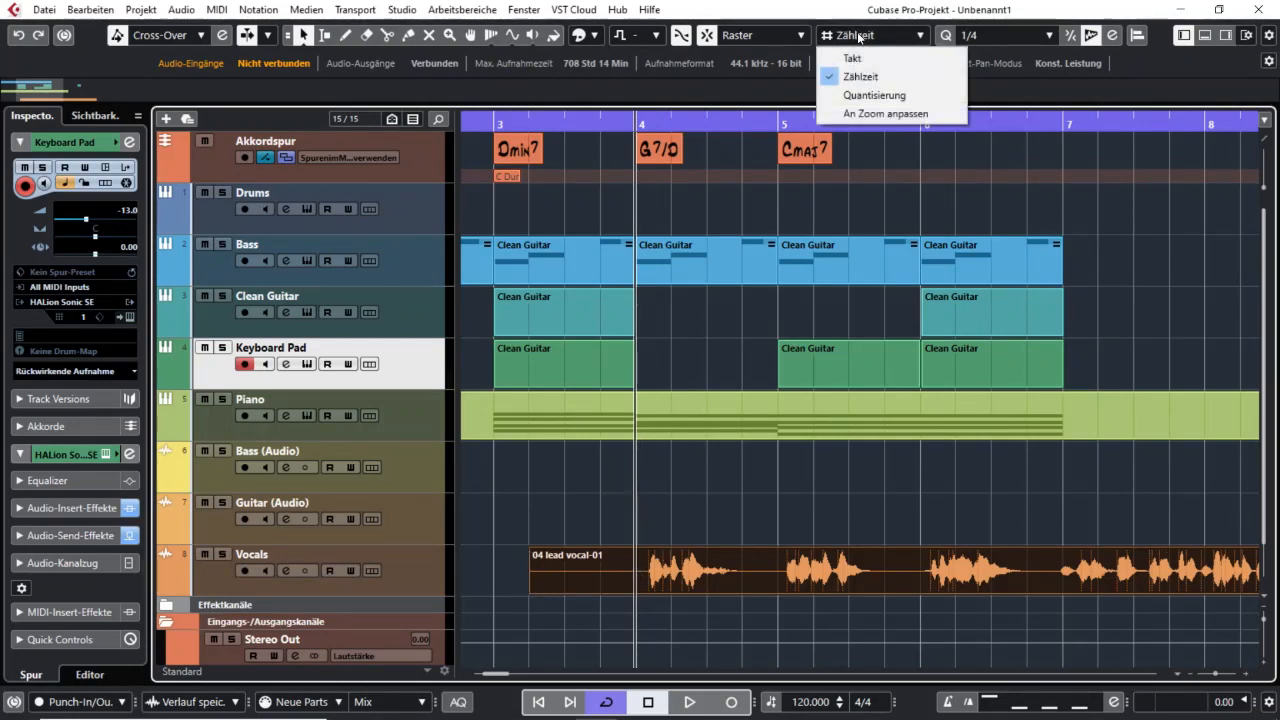
{"action": "left_click", "coordinate": [875, 95]}
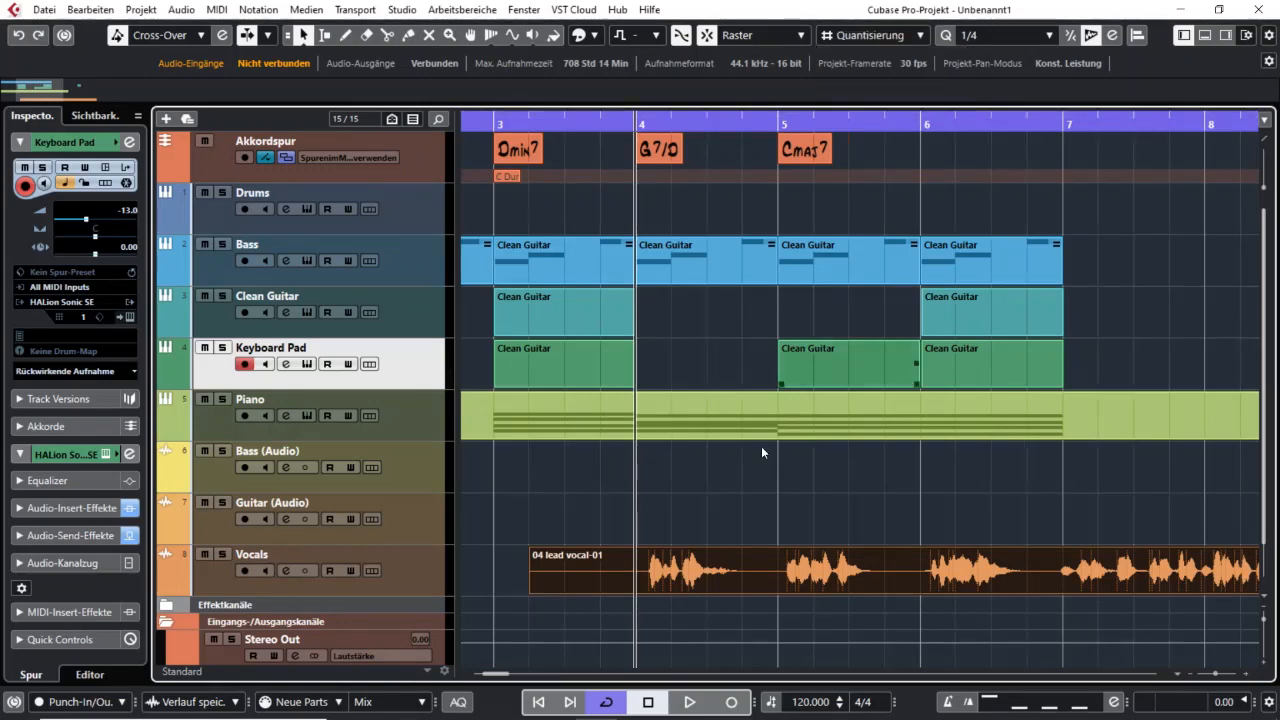
{"action": "left_click", "coordinate": [1005, 35]}
{"action": "left_click", "coordinate": [1000, 112]}
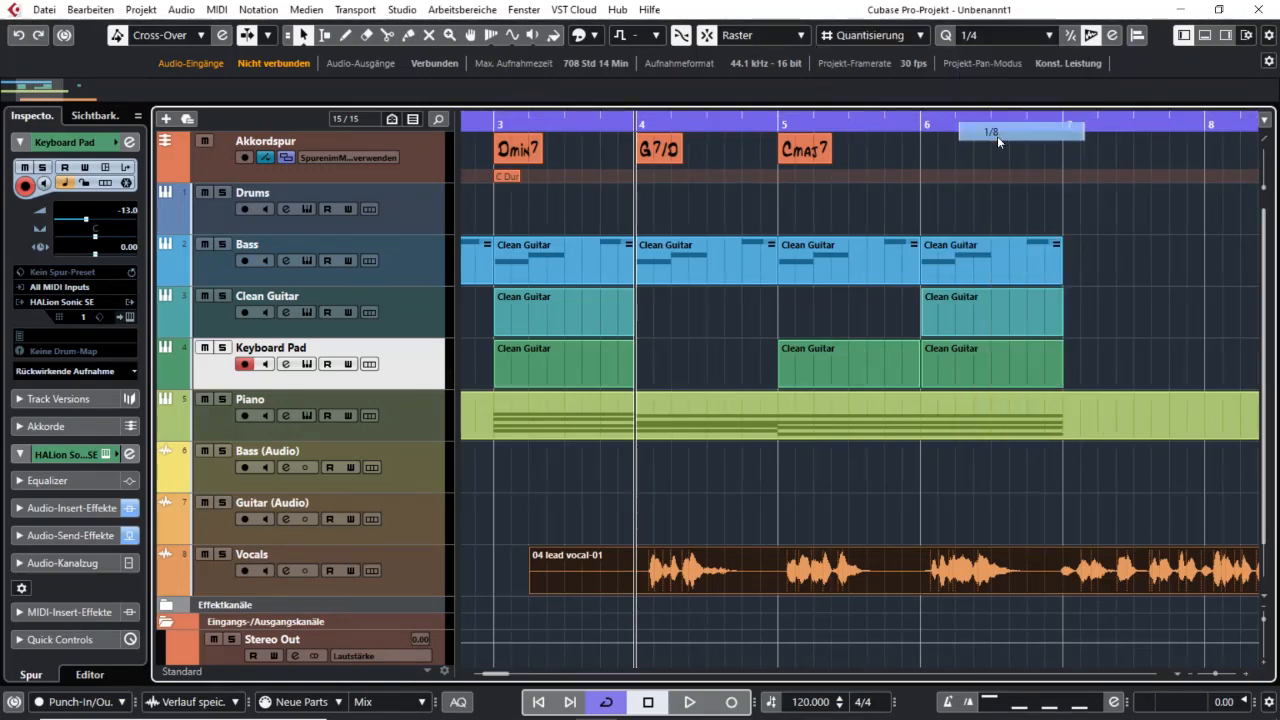
{"action": "left_click_drag", "start_coordinate": [704, 577], "coordinate": [689, 578]}
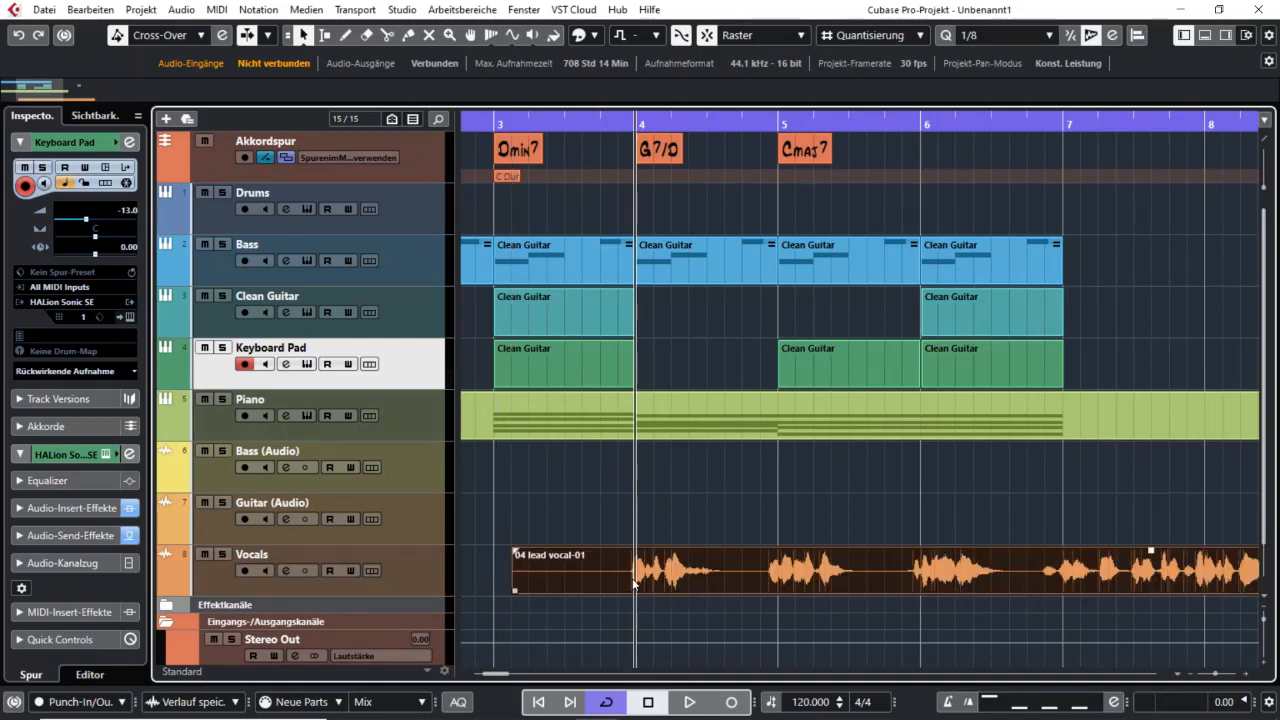
Set the quantize value to 1/16 and move the lead vocal event one sixteenth note later.
{"action": "scroll", "coordinate": [632, 578], "scroll_direction": "up", "scroll_amount": 5, "text": "ctrl"}
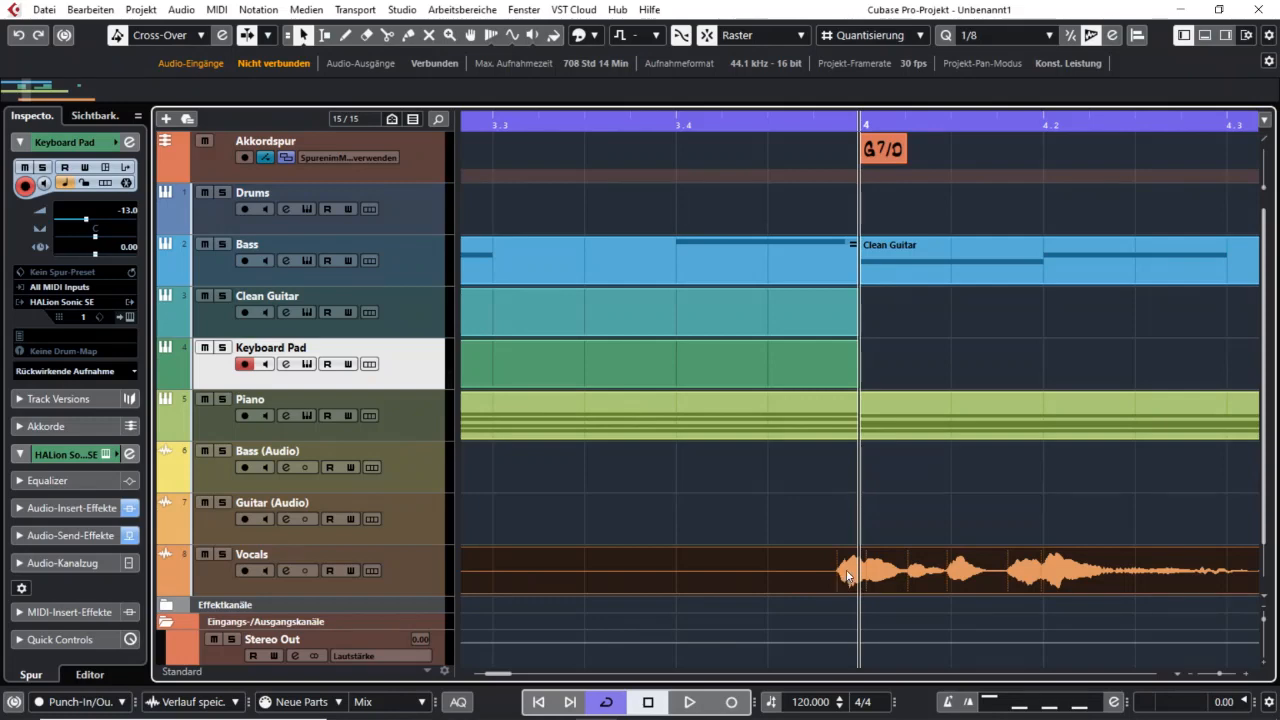
{"action": "left_click", "coordinate": [1005, 35]}
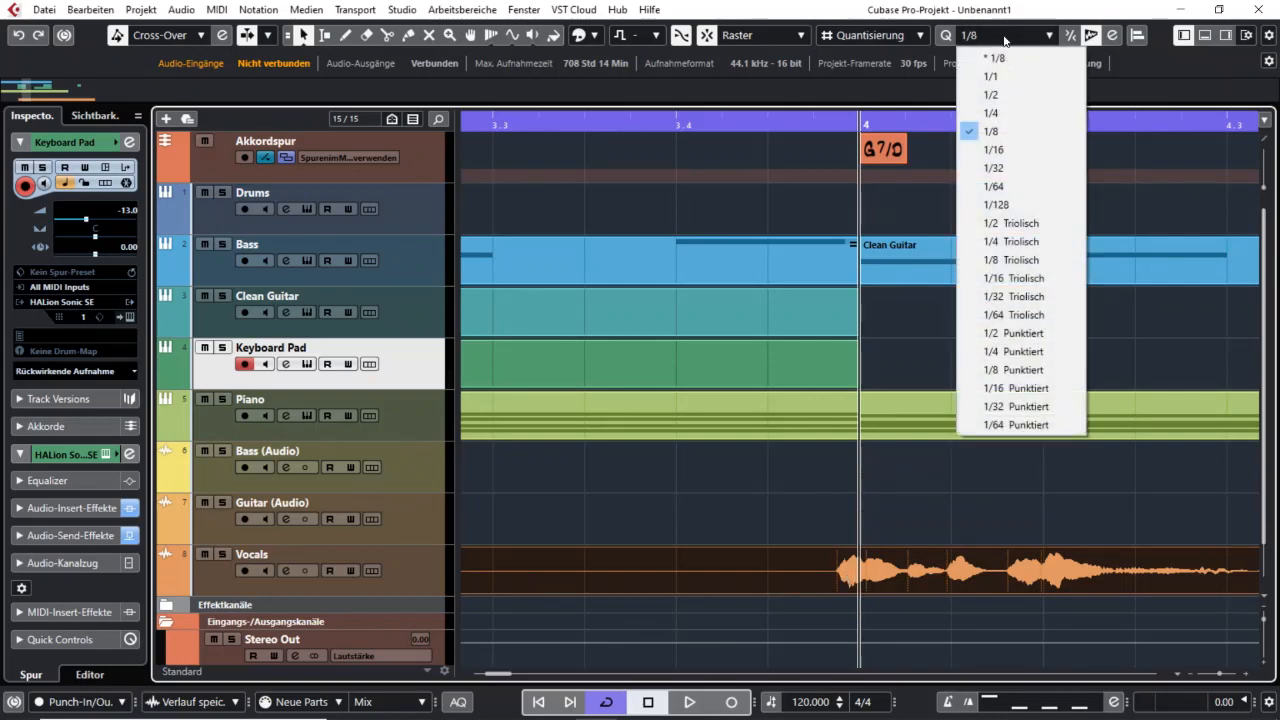
{"action": "left_click", "coordinate": [995, 149]}
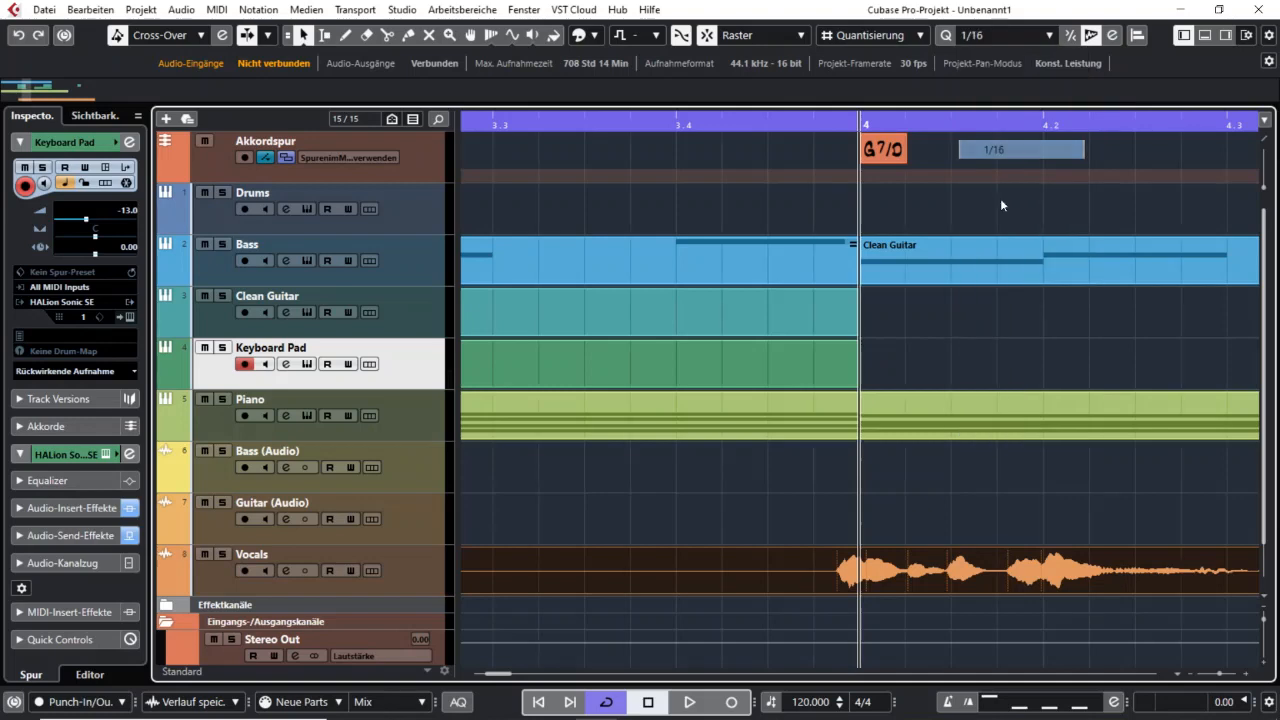
{"action": "left_click", "coordinate": [884, 576]}
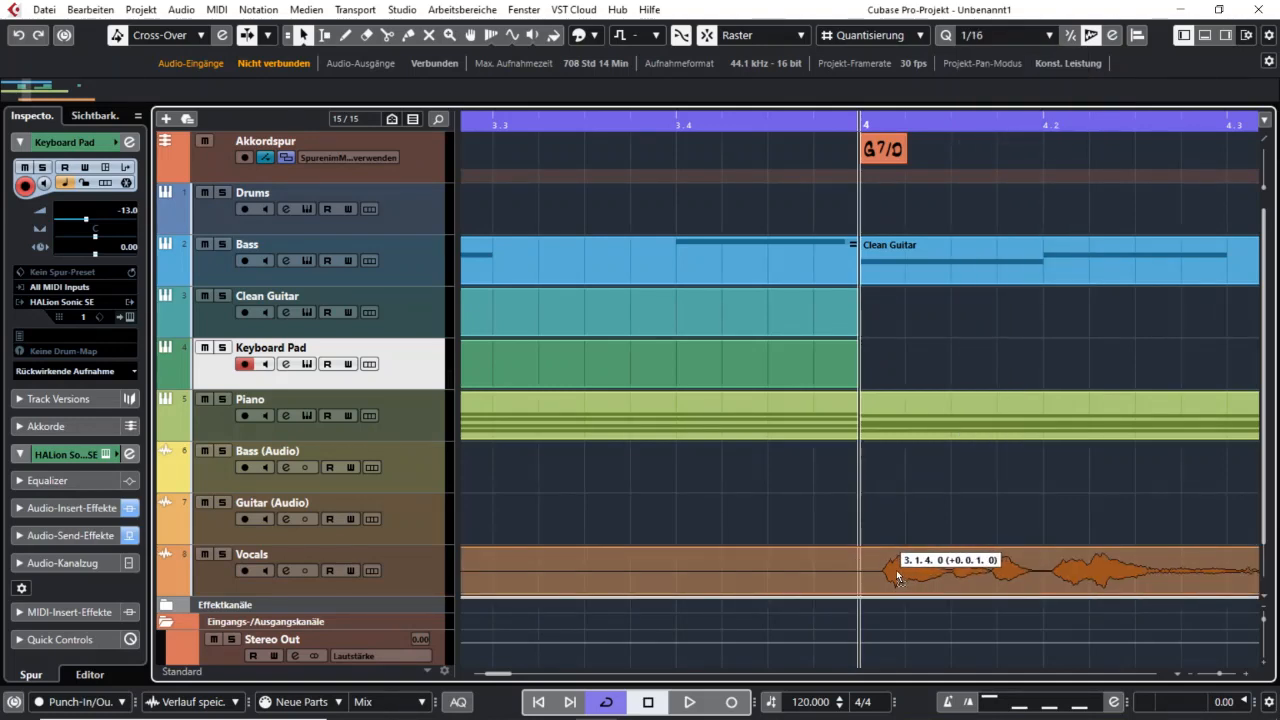
{"action": "left_click_drag", "start_coordinate": [887, 569], "coordinate": [929, 569]}
{"action": "left_click", "coordinate": [1016, 358]}
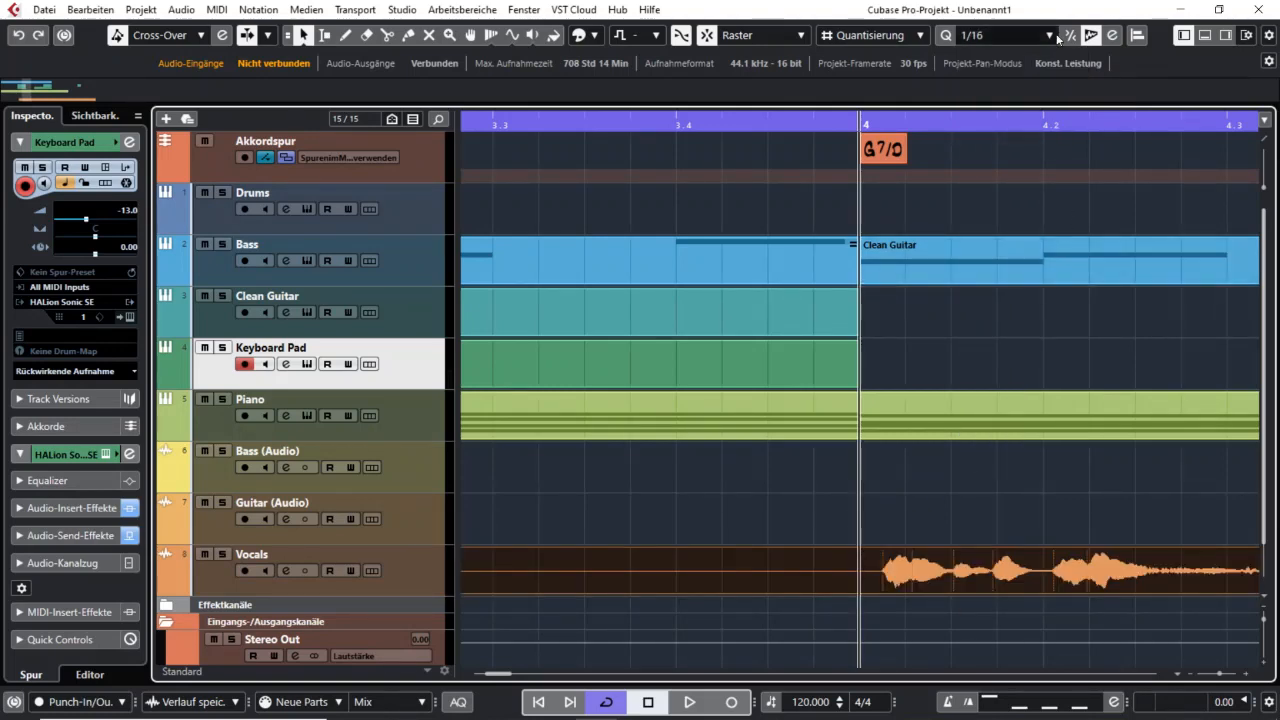
Set the quantize value to 1/32 and move the lead vocal event earlier until its first phrase starts at bar 4.
{"action": "left_click", "coordinate": [1004, 35]}
{"action": "left_click", "coordinate": [1008, 168]}
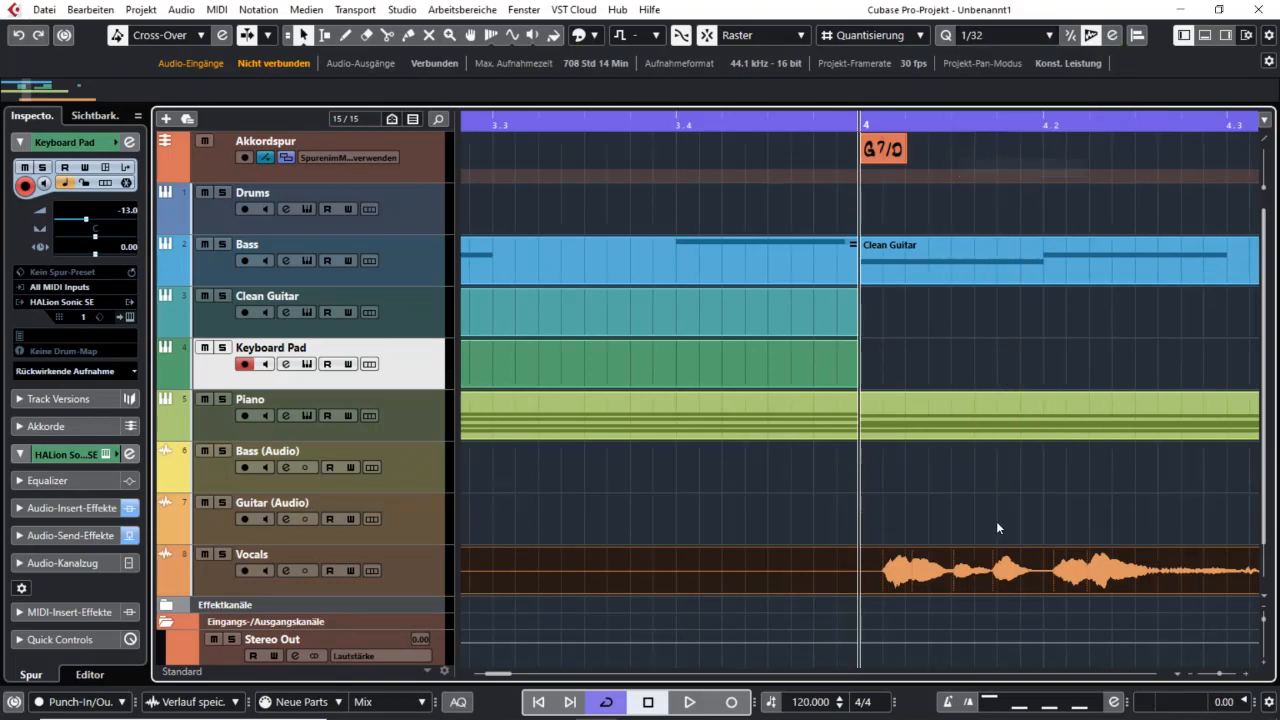
{"action": "left_click_drag", "start_coordinate": [993, 558], "coordinate": [953, 572]}
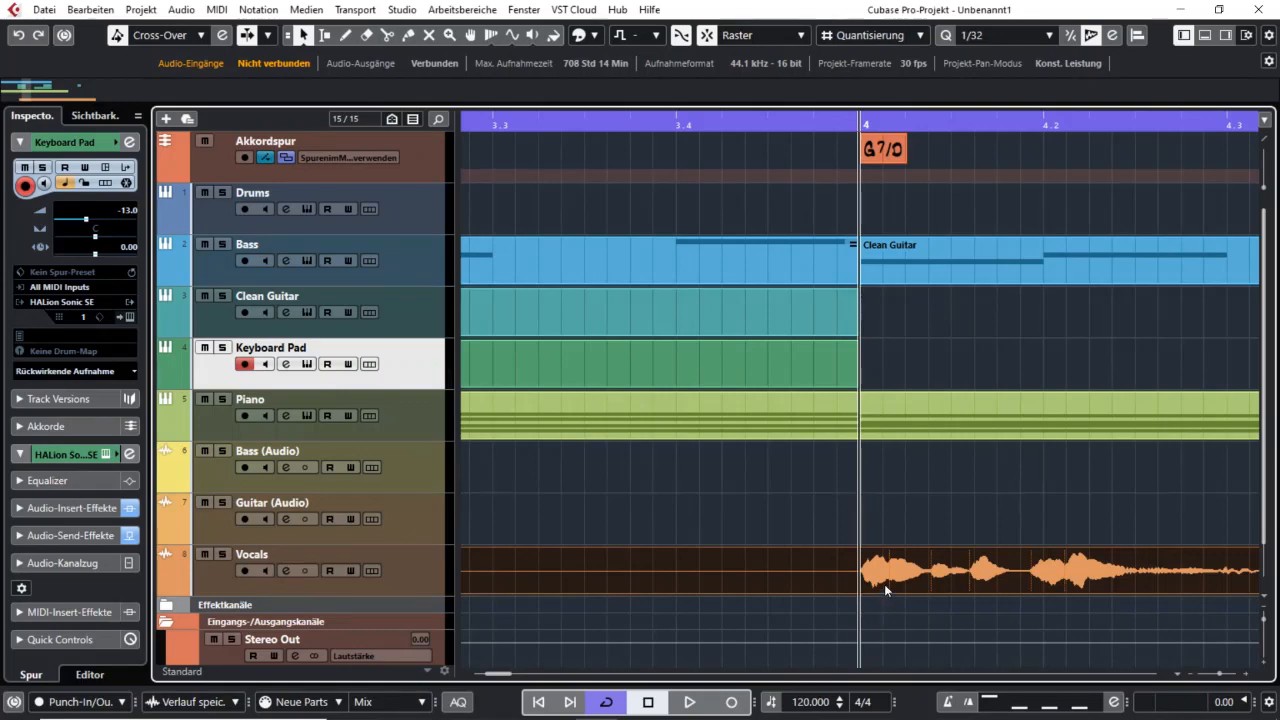
Move the lead vocal event to beat 4 of bar 2 and trim its start to the beginning of the first phrase.
{"action": "key", "text": "g"}
{"action": "left_click_drag", "start_coordinate": [1040, 570], "coordinate": [935, 572]}
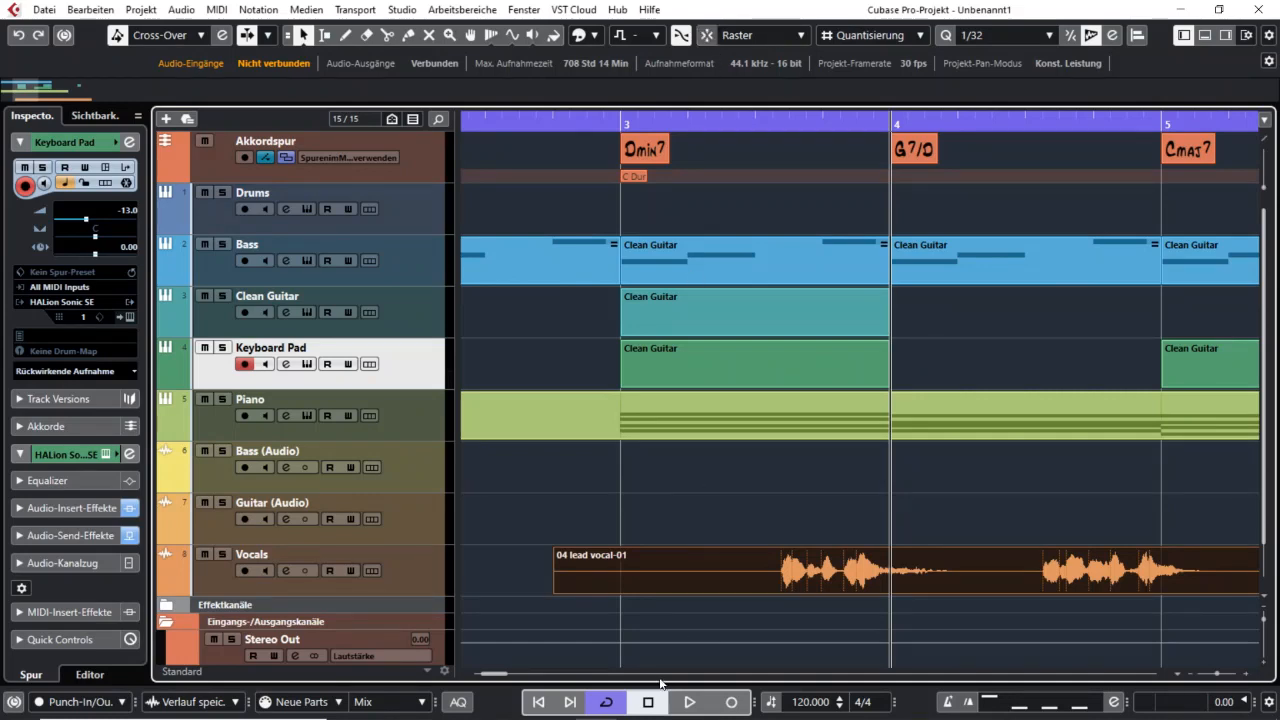
{"action": "left_click_drag", "start_coordinate": [561, 590], "coordinate": [782, 596]}
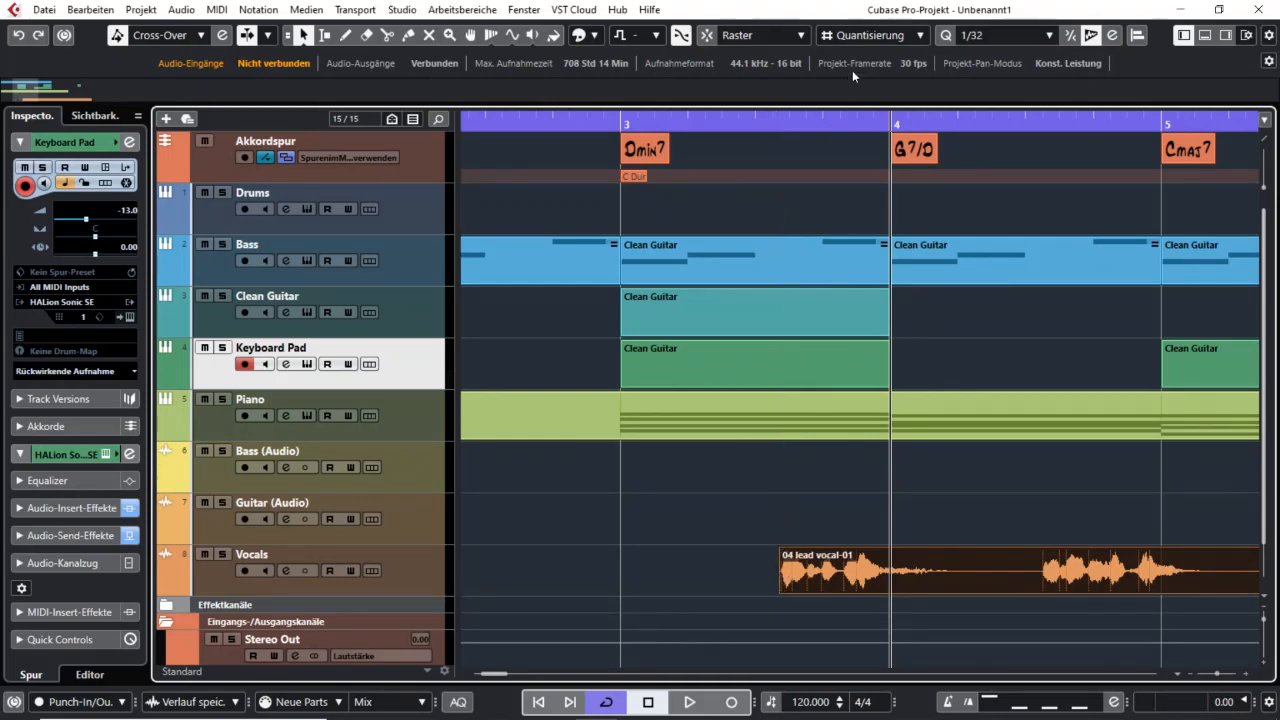
Set the grid type to Takt and move the lead vocal event to the start of bar 3.
{"action": "left_click", "coordinate": [872, 35]}
{"action": "left_click", "coordinate": [845, 47]}
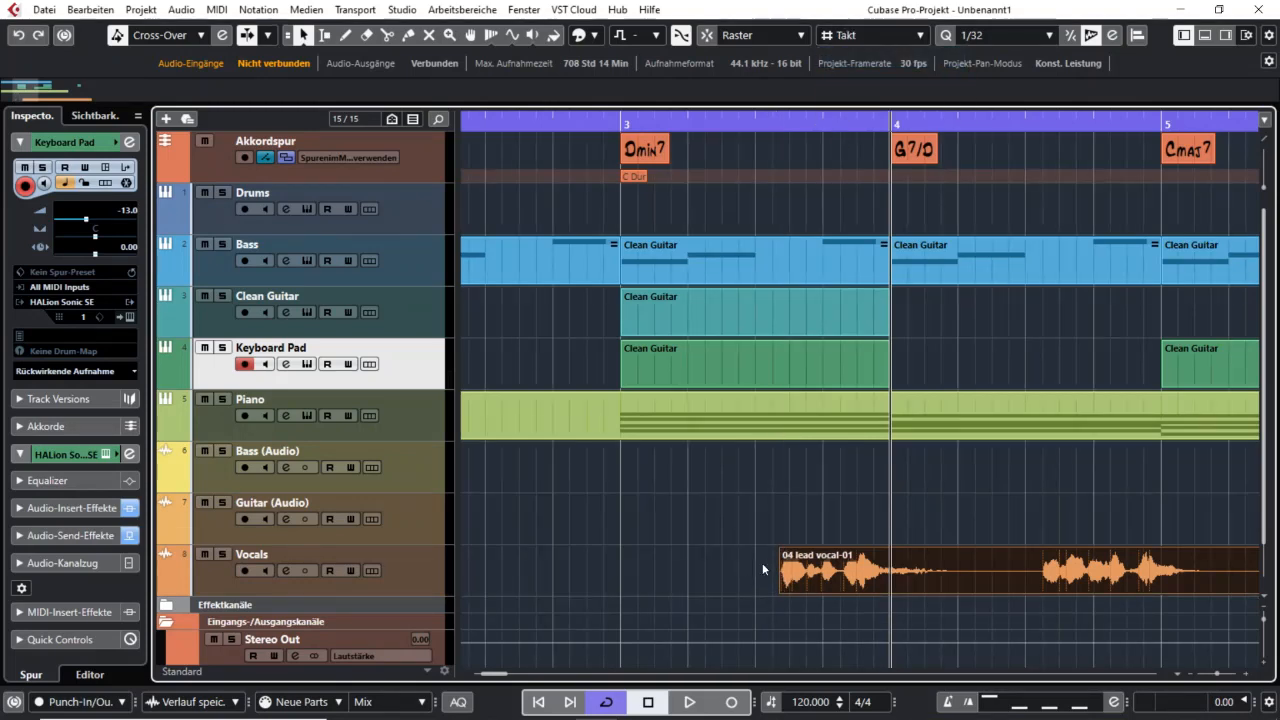
{"action": "left_click_drag", "start_coordinate": [806, 573], "coordinate": [656, 580]}
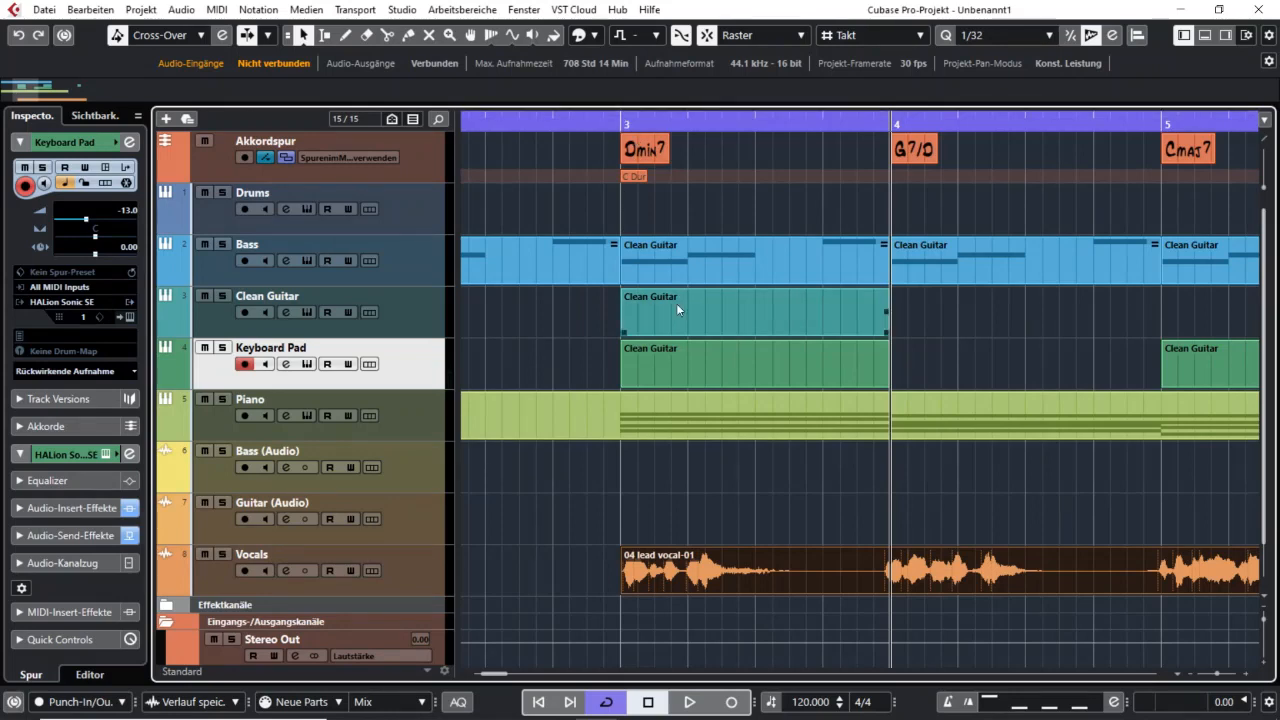
Restore the trimmed silence at the start of the lead vocal event, with the event beginning at bar 3.
{"action": "left_click", "coordinate": [763, 376]}
{"action": "left_click", "coordinate": [738, 558]}
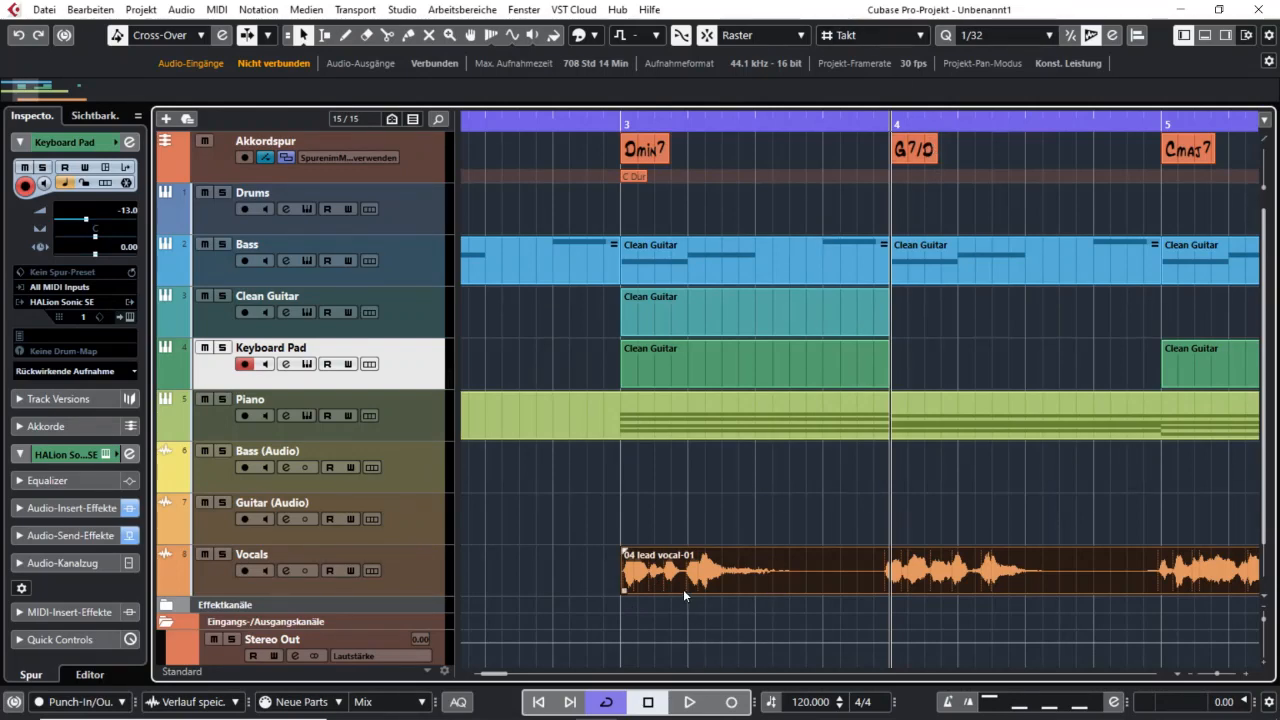
{"action": "left_click_drag", "start_coordinate": [683, 589], "coordinate": [878, 595]}
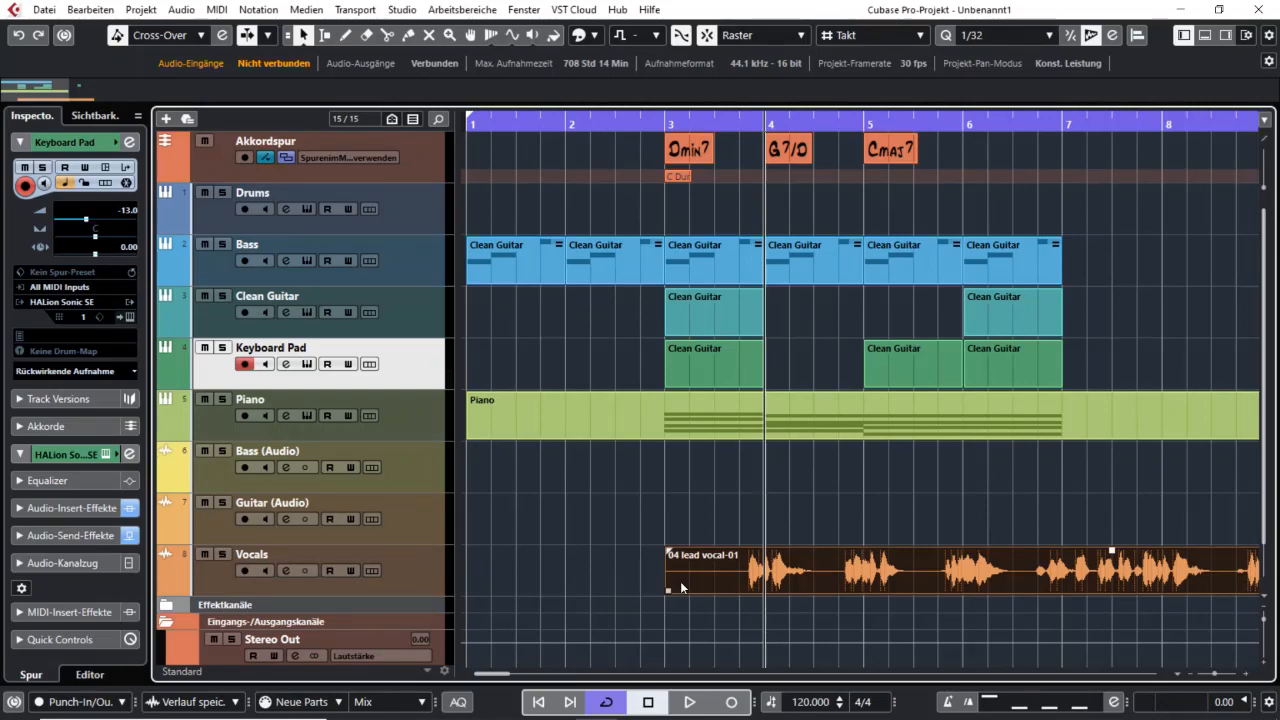
Examine the start of the lead vocal event up close in the Sample Editor, and return to the project window.
{"action": "double_click", "coordinate": [680, 581]}
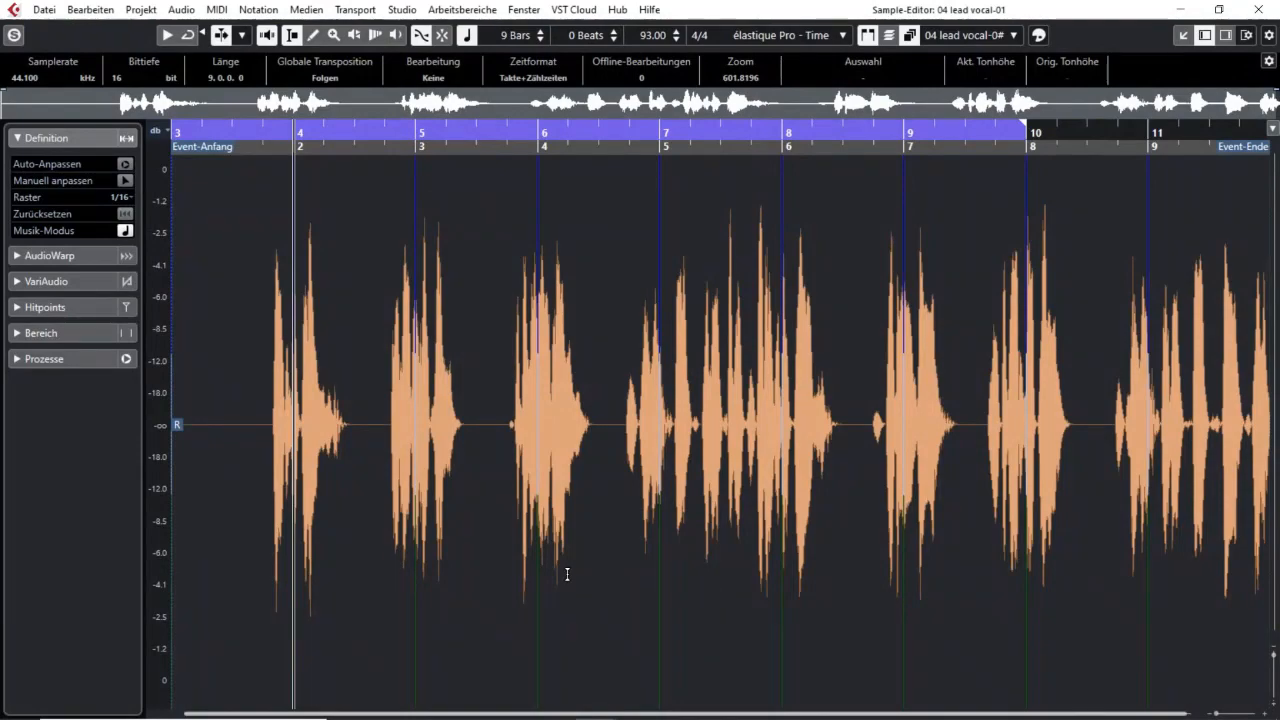
{"action": "key", "text": "h"}
{"action": "key", "text": "h"}
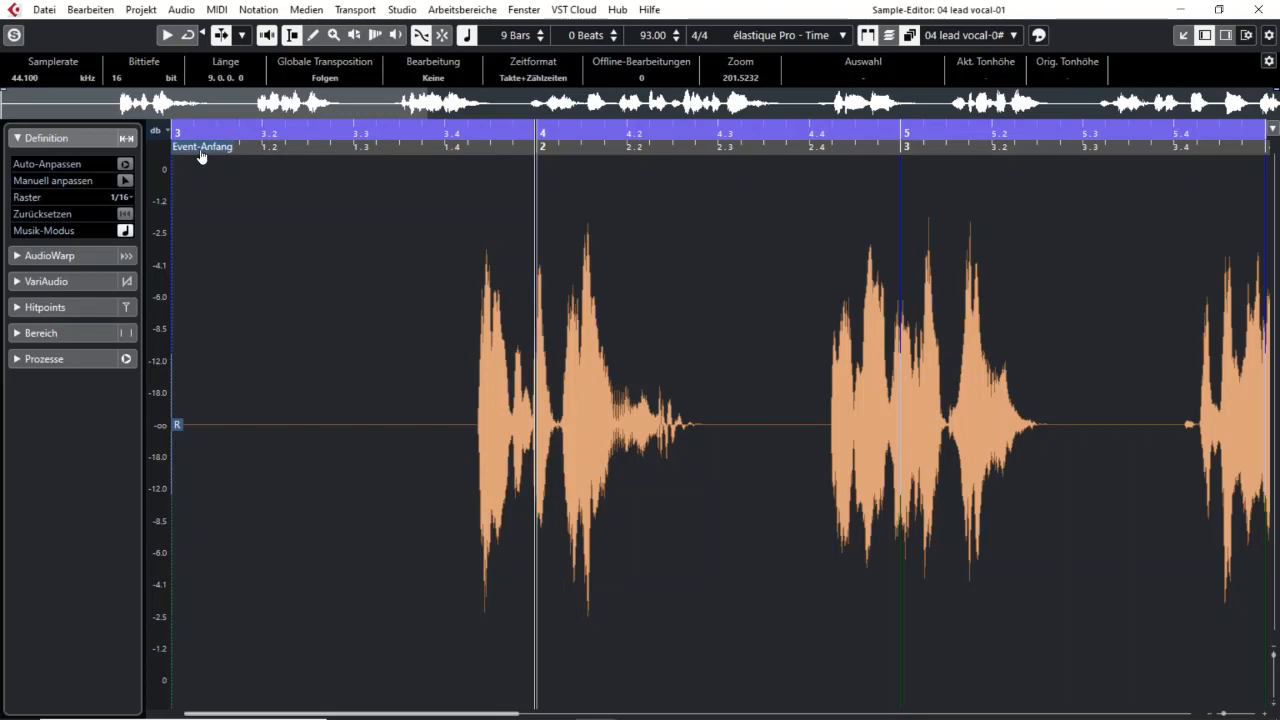
{"action": "left_click", "coordinate": [1258, 9]}
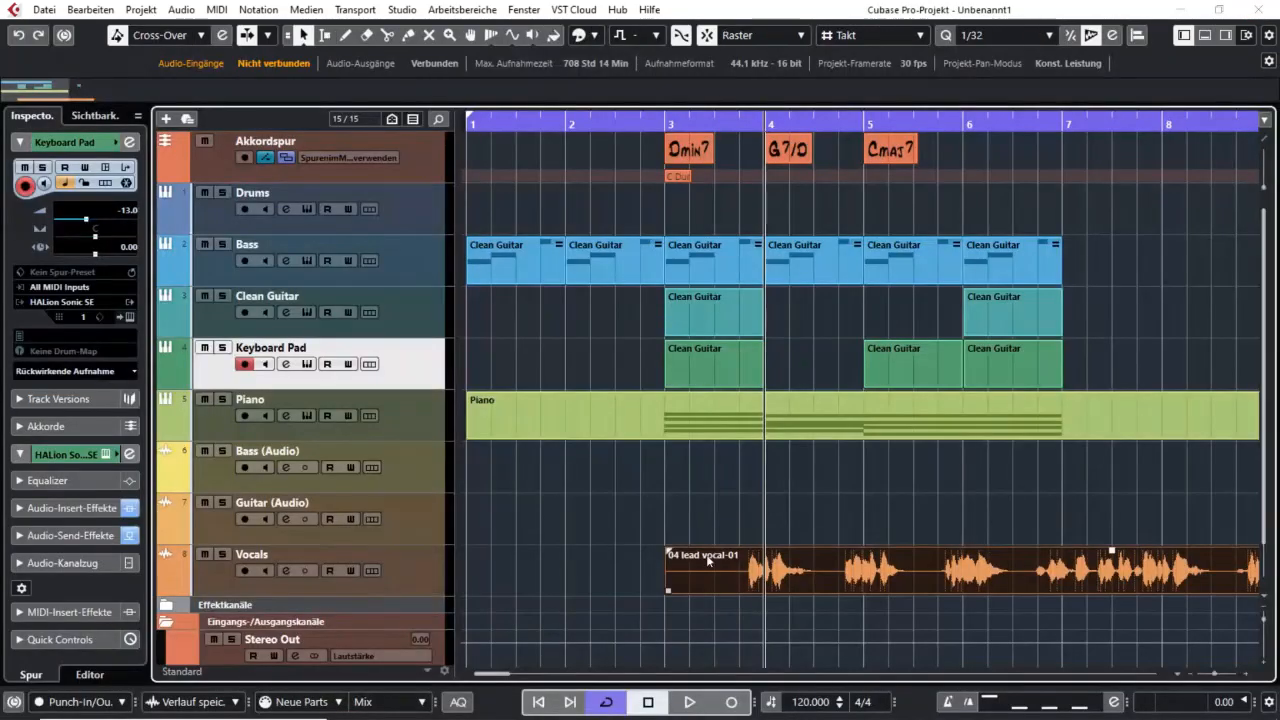
Move the lead vocal's snap point into the silence before the first phrase, and align the event by that point to bar 3.
{"action": "mouse_move", "coordinate": [682, 577]}
{"action": "left_mouse_down"}
{"action": "mouse_move", "coordinate": [822, 578]}
{"action": "mouse_move", "coordinate": [670, 572]}
{"action": "left_mouse_up"}
{"action": "double_click", "coordinate": [739, 572]}
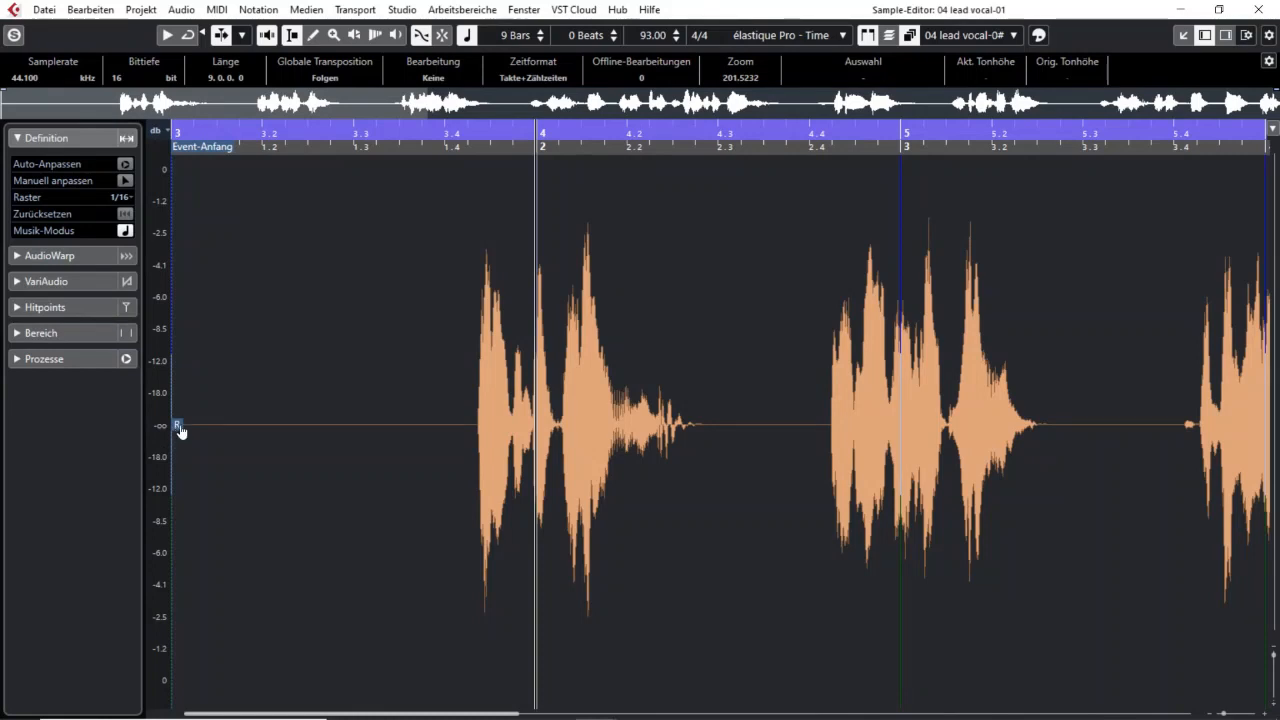
{"action": "mouse_move", "coordinate": [181, 430]}
{"action": "left_mouse_down"}
{"action": "mouse_move", "coordinate": [430, 429]}
{"action": "mouse_move", "coordinate": [474, 441]}
{"action": "mouse_move", "coordinate": [478, 425]}
{"action": "mouse_move", "coordinate": [300, 440]}
{"action": "mouse_move", "coordinate": [374, 434]}
{"action": "mouse_move", "coordinate": [311, 429]}
{"action": "mouse_move", "coordinate": [326, 429]}
{"action": "left_mouse_up"}
{"action": "left_click", "coordinate": [1258, 9]}
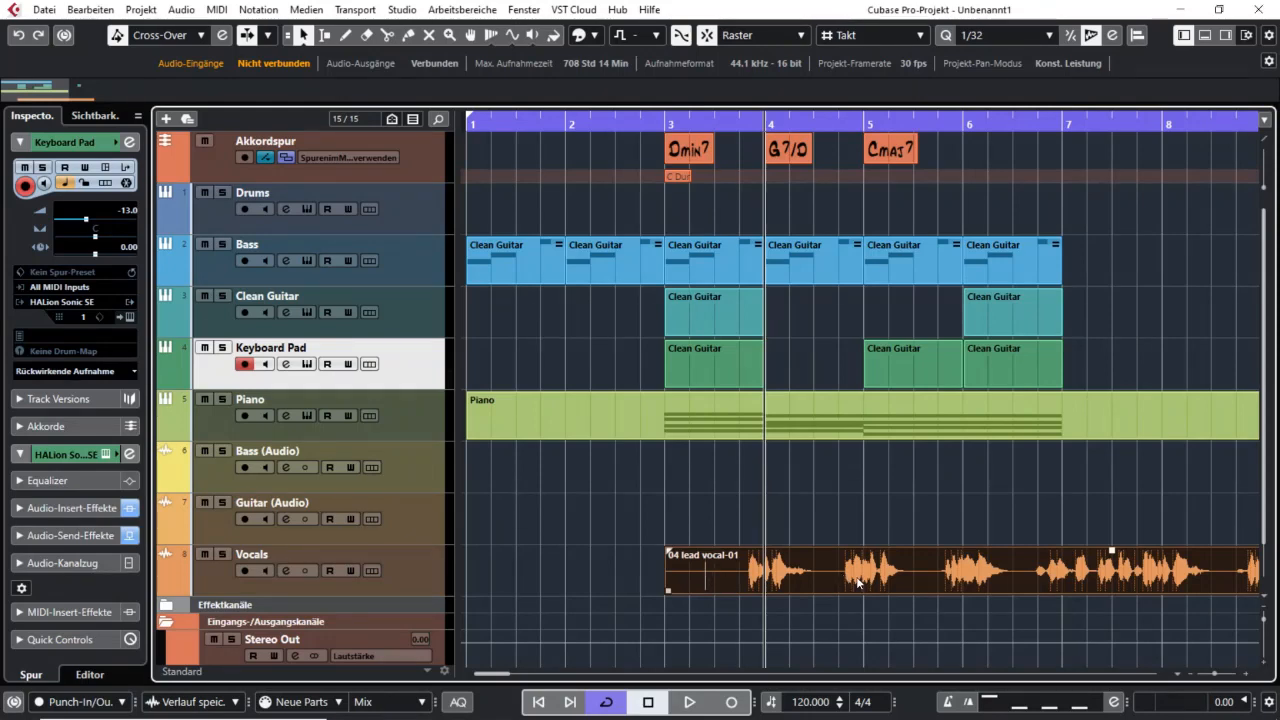
{"action": "left_click_drag", "start_coordinate": [842, 573], "coordinate": [803, 580]}
{"action": "left_click", "coordinate": [627, 582]}
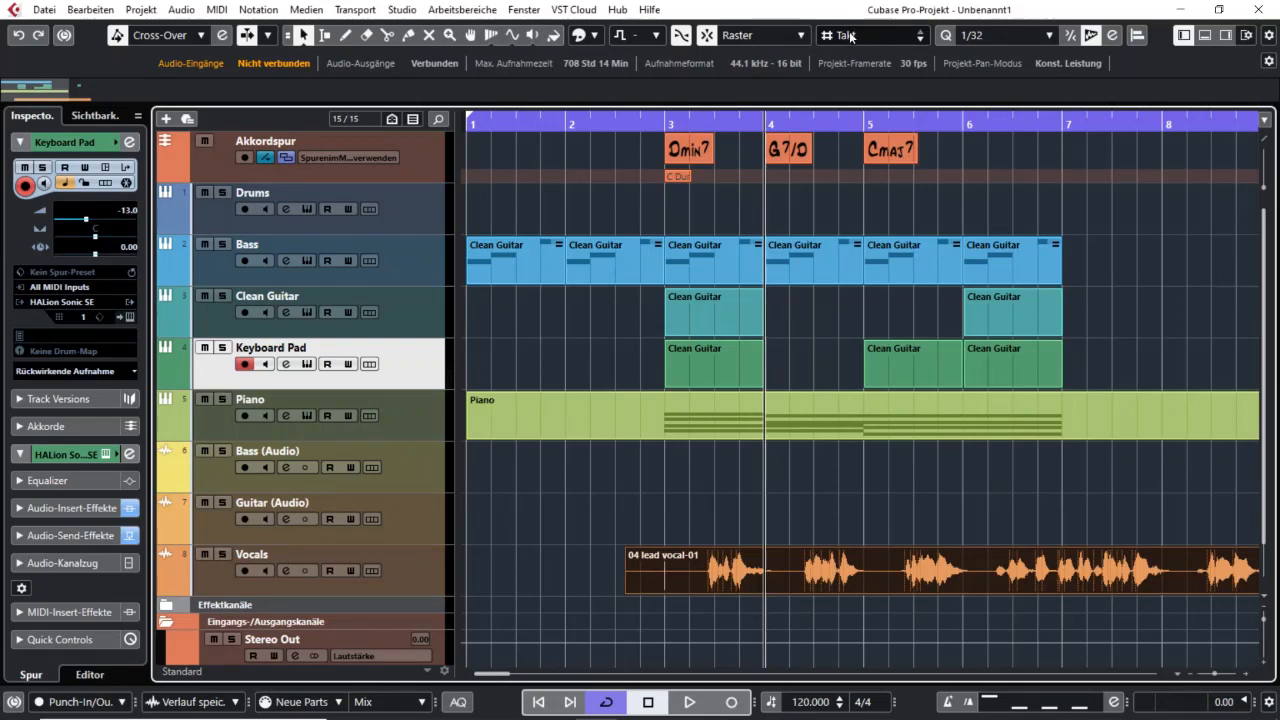
Place the lead vocal's snap point right before the onset of the first phrase in the Sample Editor, and return to the project window.
{"action": "double_click", "coordinate": [684, 571]}
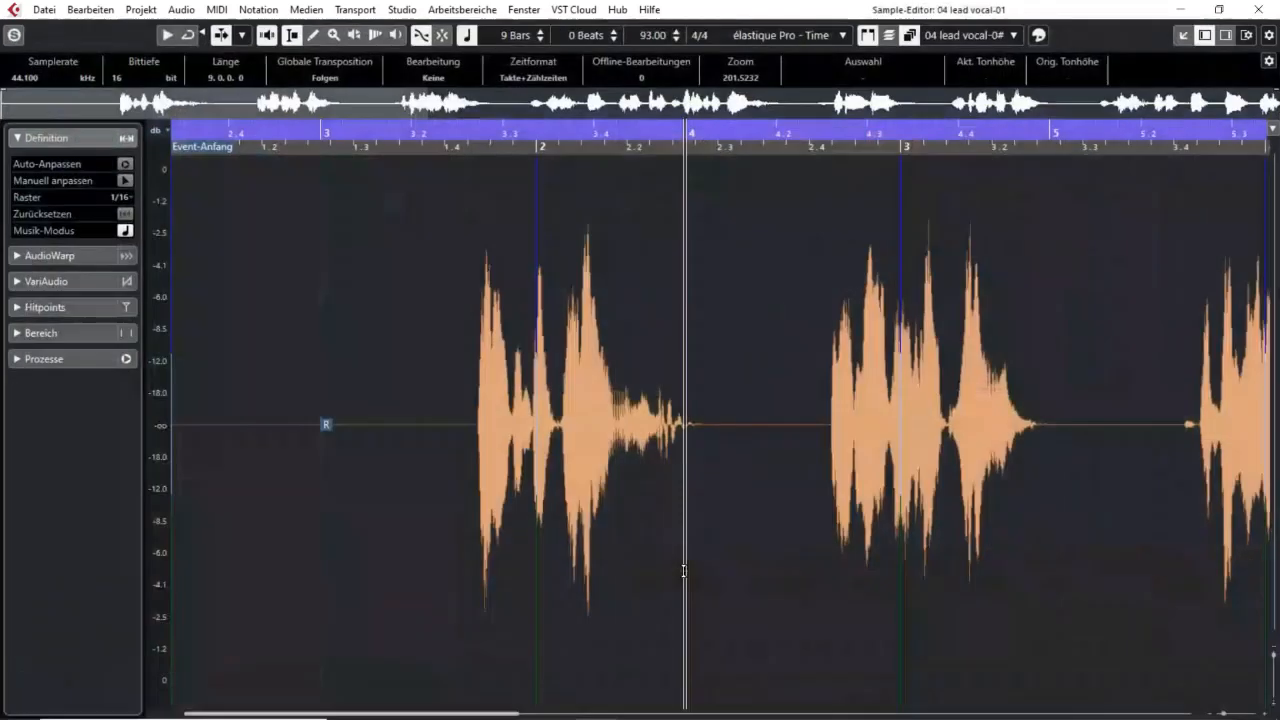
{"action": "left_click_drag", "start_coordinate": [325, 424], "coordinate": [441, 424]}
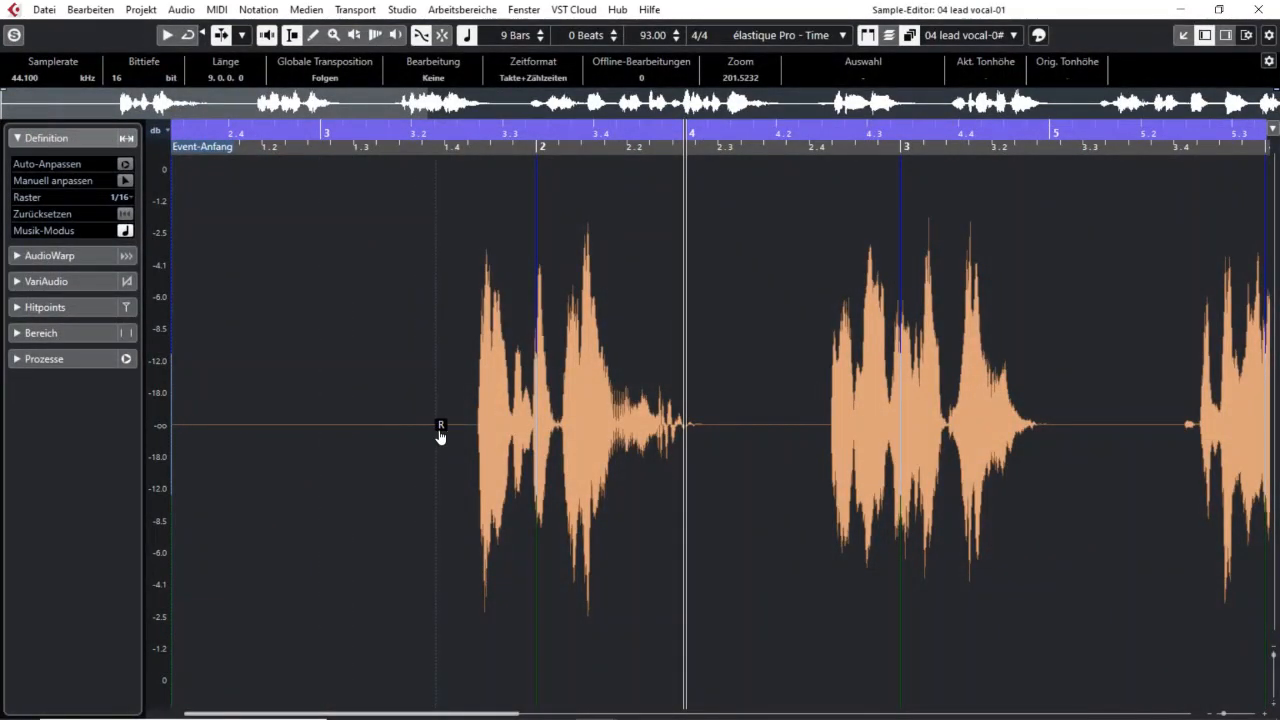
{"action": "left_click_drag", "start_coordinate": [441, 134], "coordinate": [444, 168]}
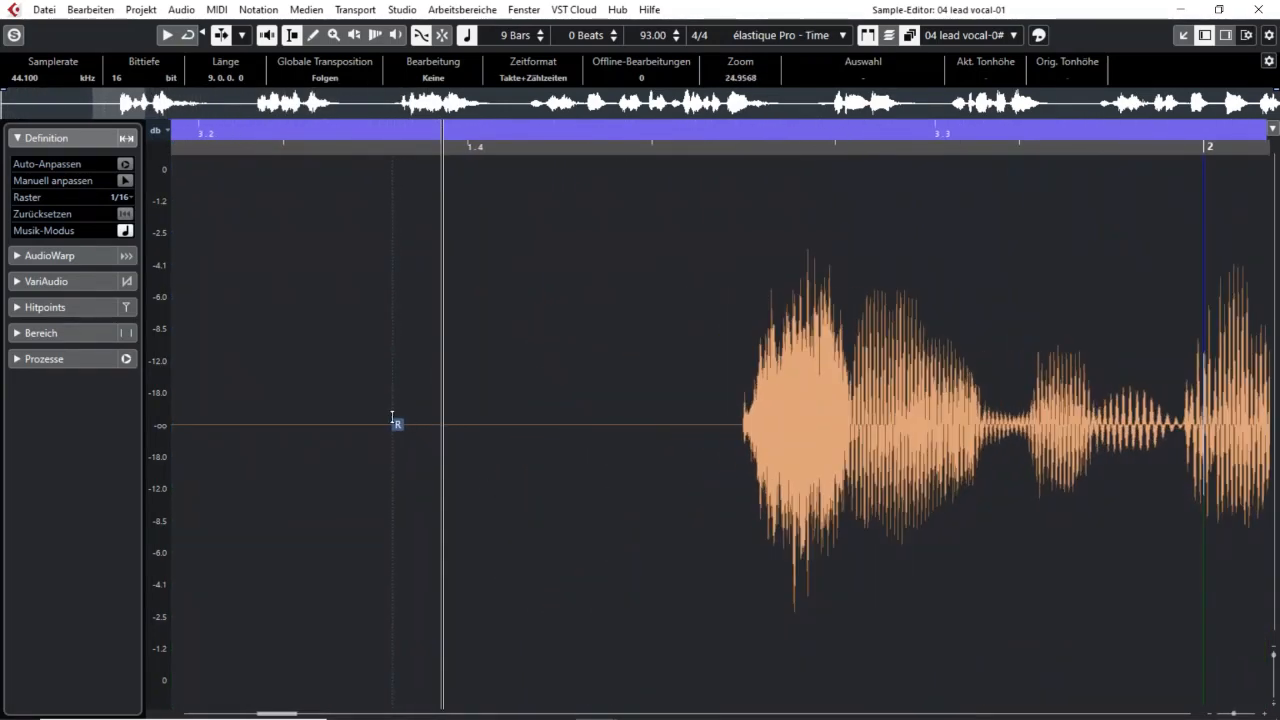
{"action": "left_click_drag", "start_coordinate": [397, 428], "coordinate": [749, 440]}
{"action": "left_click_drag", "start_coordinate": [774, 139], "coordinate": [775, 178]}
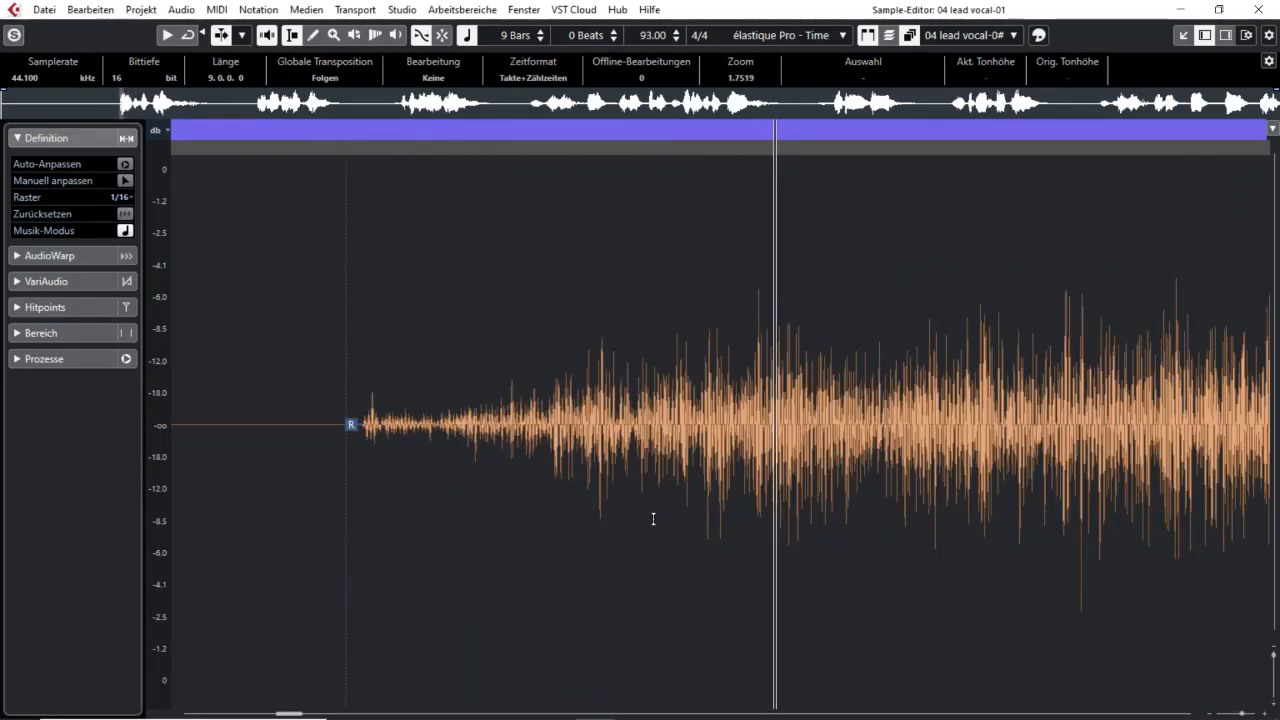
{"action": "left_click_drag", "start_coordinate": [282, 155], "coordinate": [284, 185]}
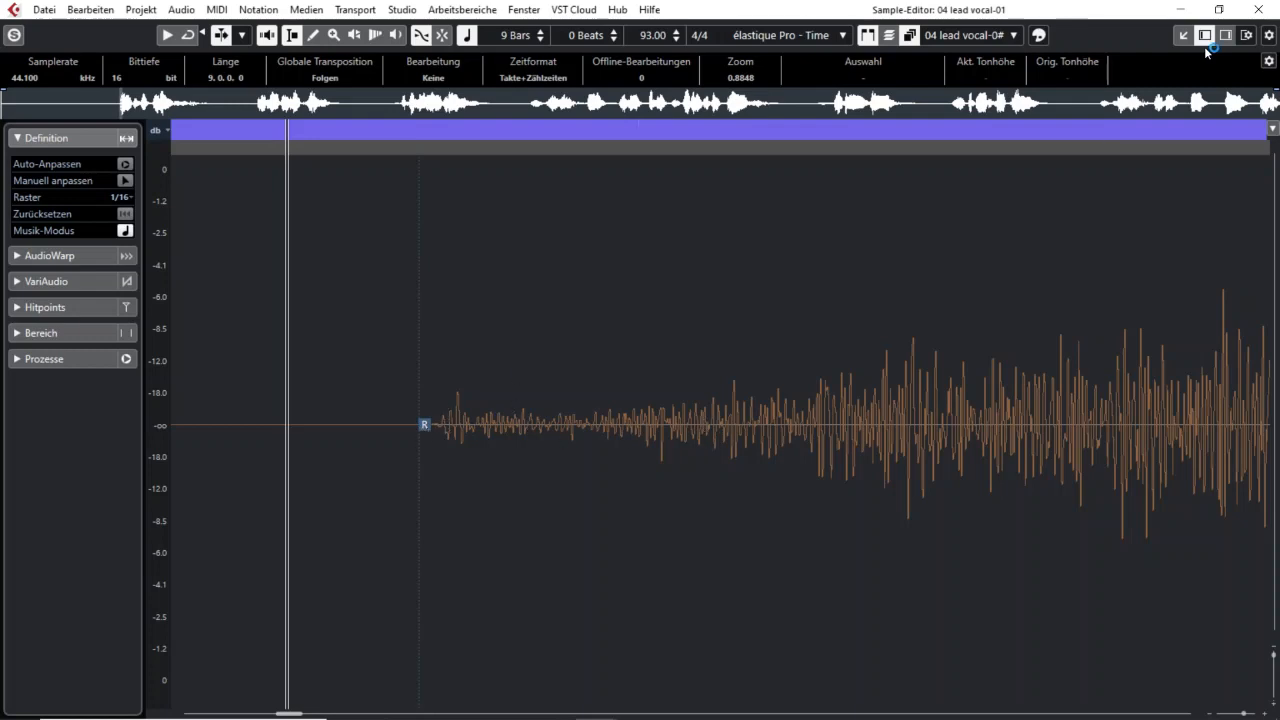
{"action": "left_click", "coordinate": [1258, 9]}
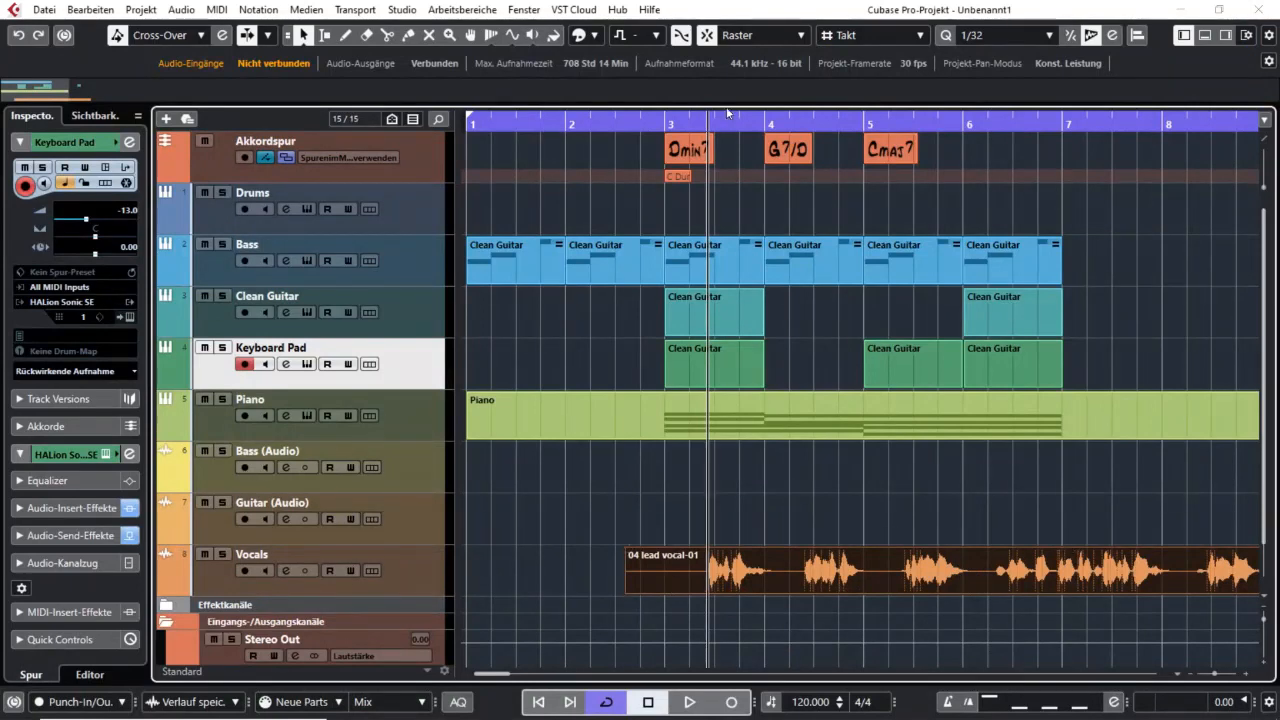
Move the lead vocal event so its first phrase starts at bar 3, and check the snap point's alignment in the Sample Editor.
{"action": "left_click", "coordinate": [668, 119]}
{"action": "left_click", "coordinate": [692, 578]}
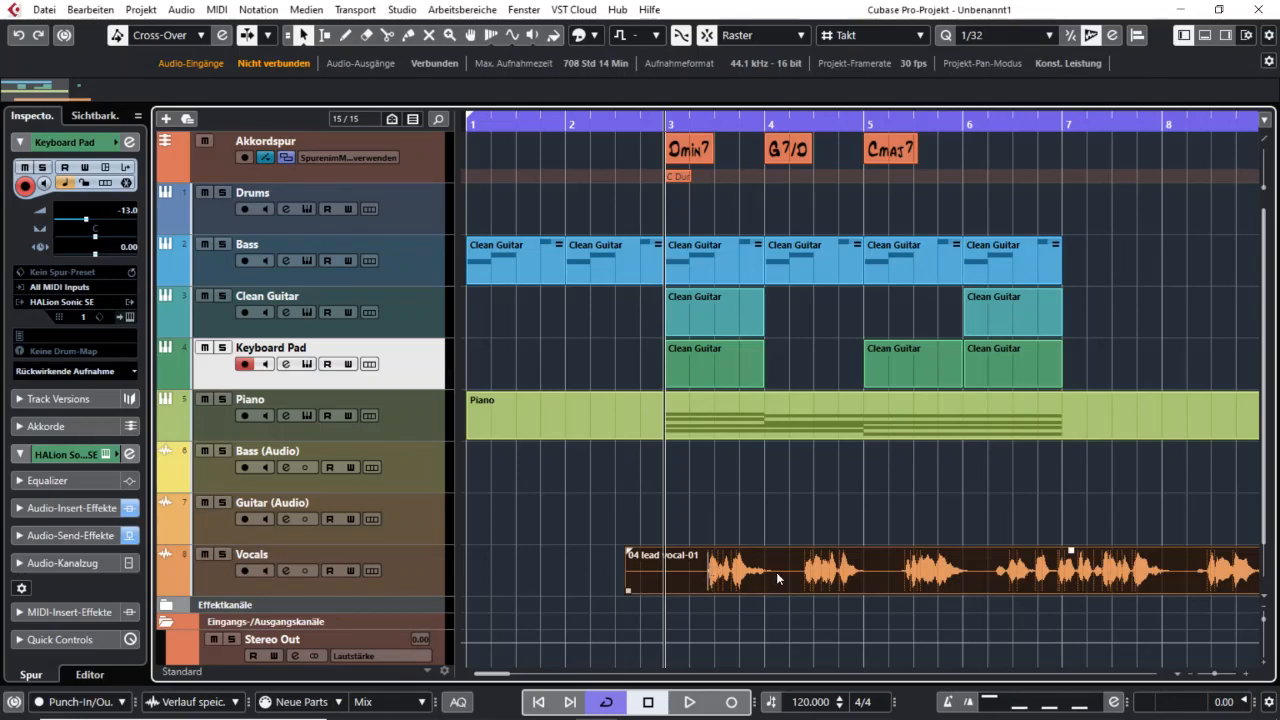
{"action": "left_click_drag", "start_coordinate": [776, 572], "coordinate": [752, 573]}
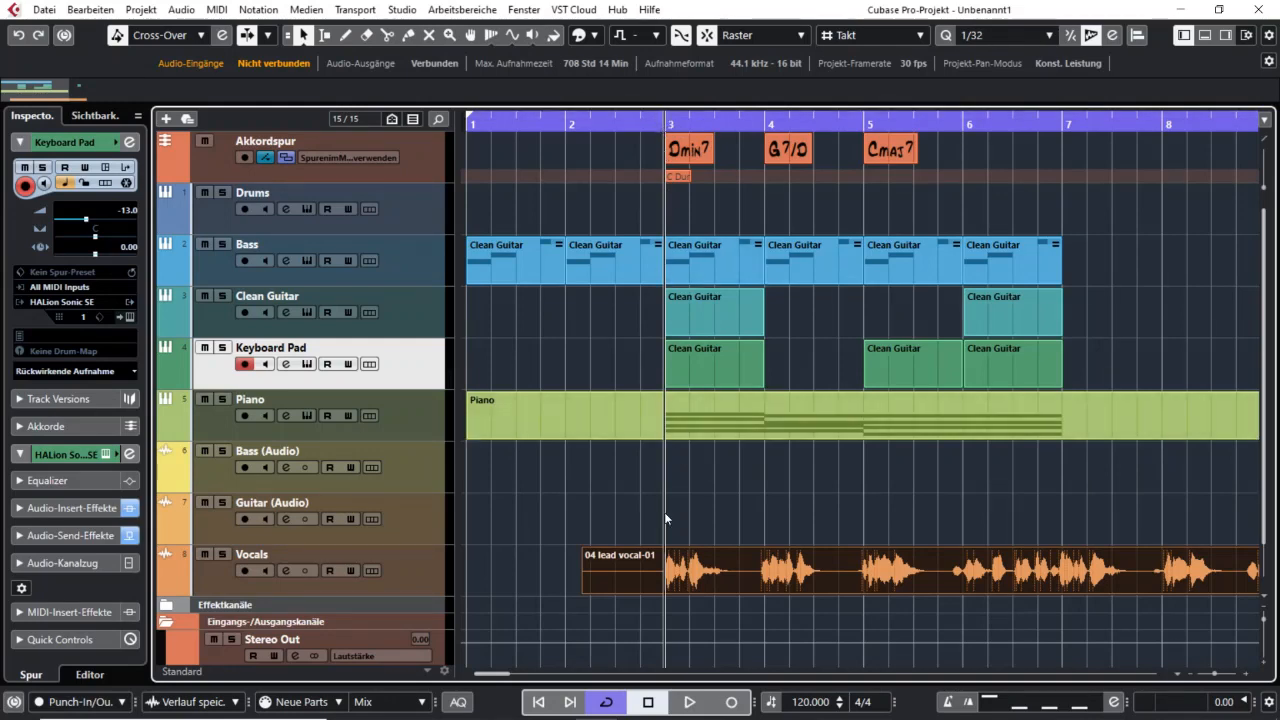
{"action": "double_click", "coordinate": [690, 572]}
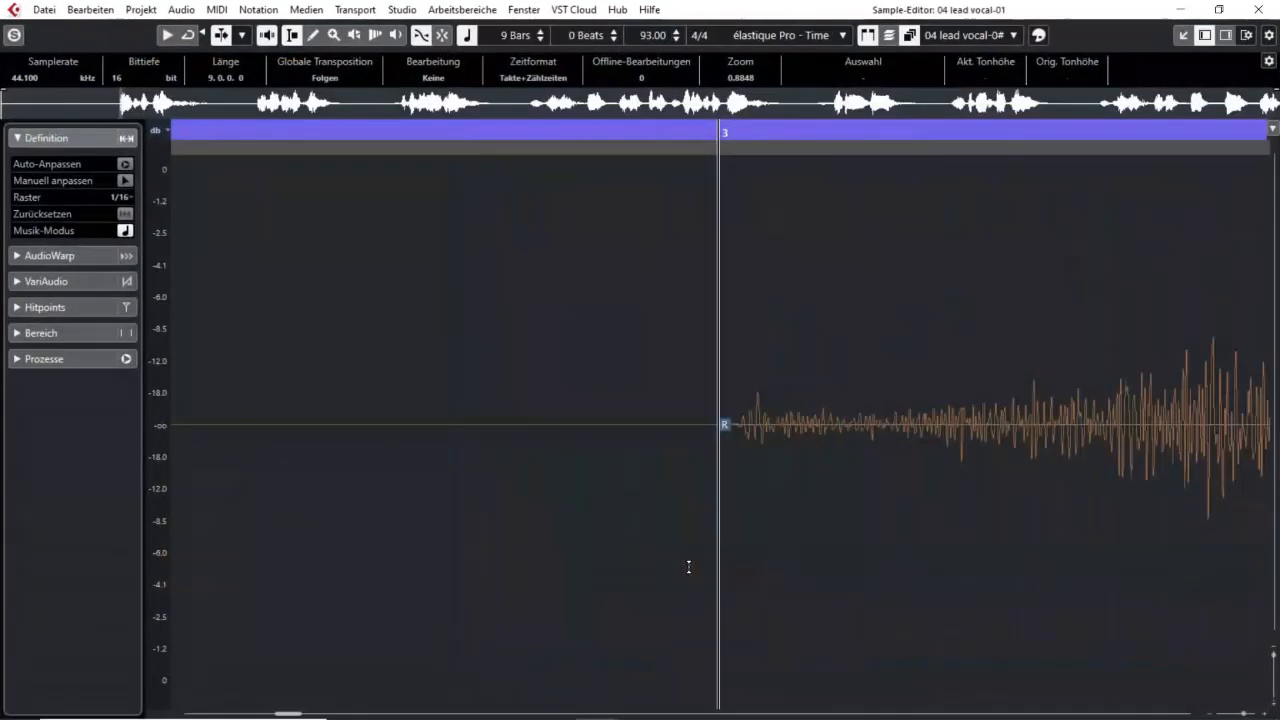
Select the lead vocal's pickup syllables, move the snap point to the onset right after them, and align the event by that point to bar 3.
{"action": "scroll", "coordinate": [744, 561], "scroll_direction": "down", "scroll_amount": 6}
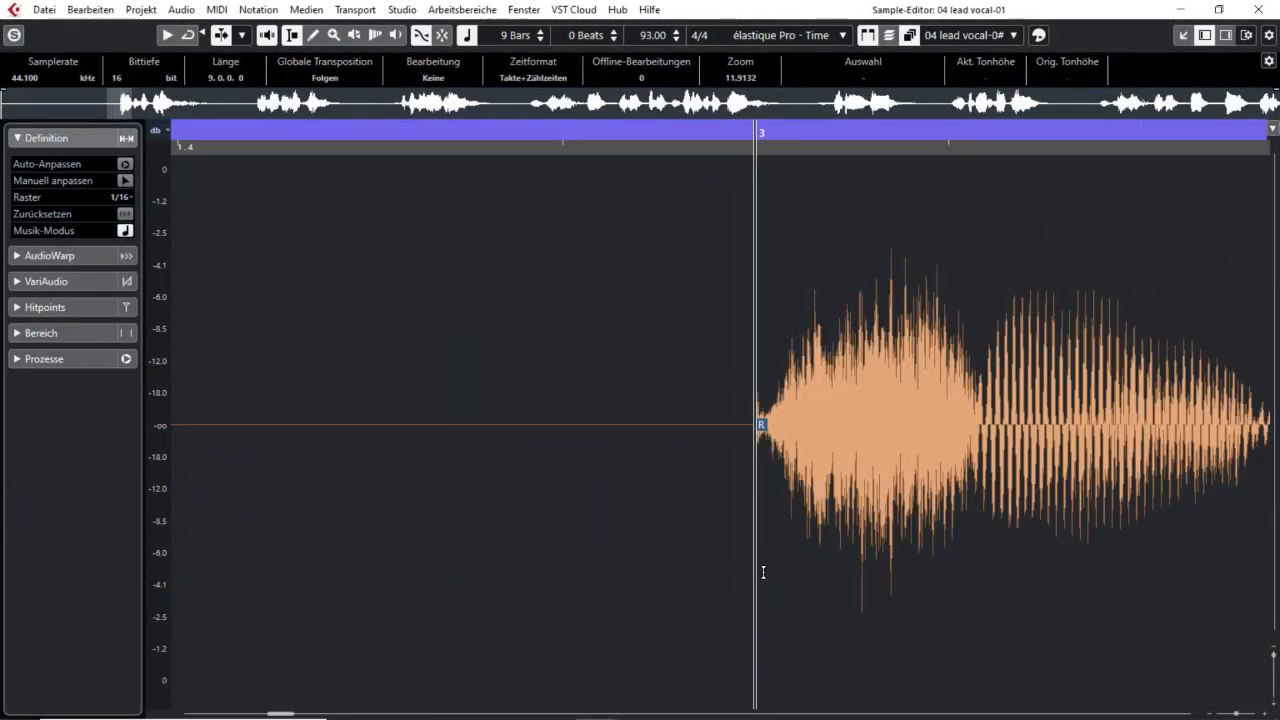
{"action": "scroll", "coordinate": [769, 573], "scroll_direction": "down", "scroll_amount": 6}
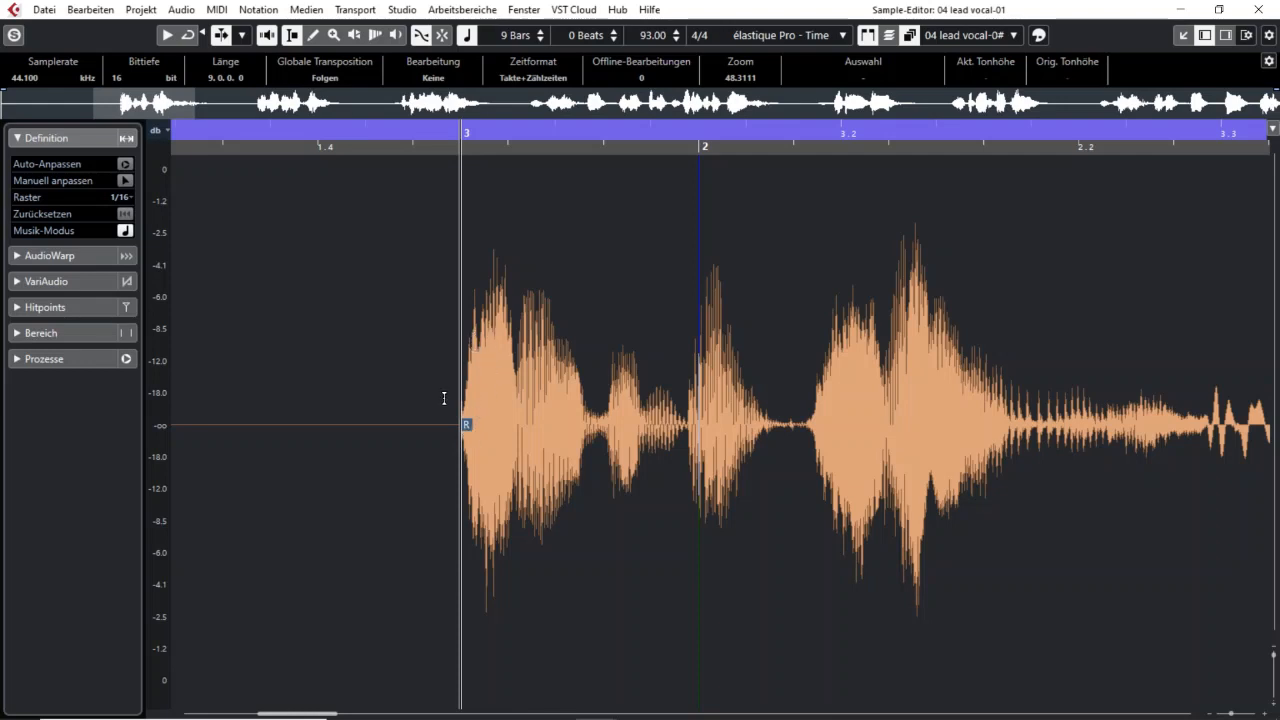
{"action": "left_click_drag", "start_coordinate": [444, 398], "coordinate": [796, 404]}
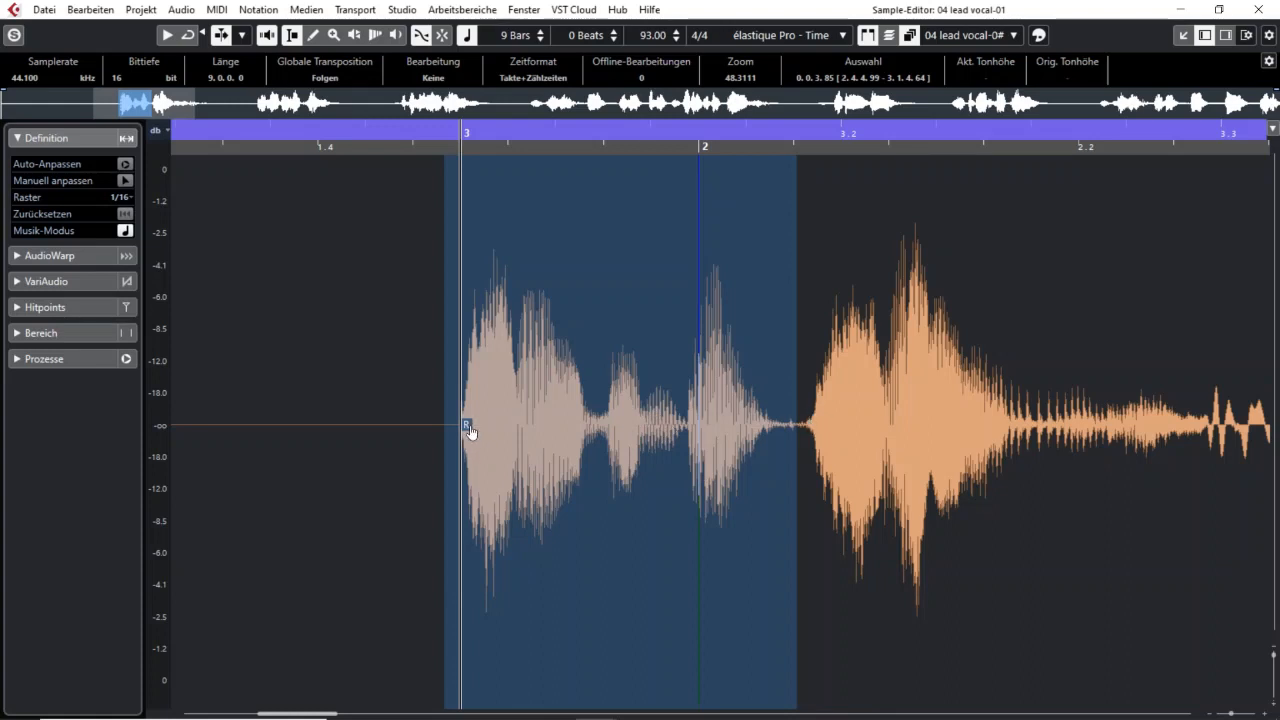
{"action": "left_click_drag", "start_coordinate": [470, 428], "coordinate": [824, 430]}
{"action": "left_click", "coordinate": [1259, 10]}
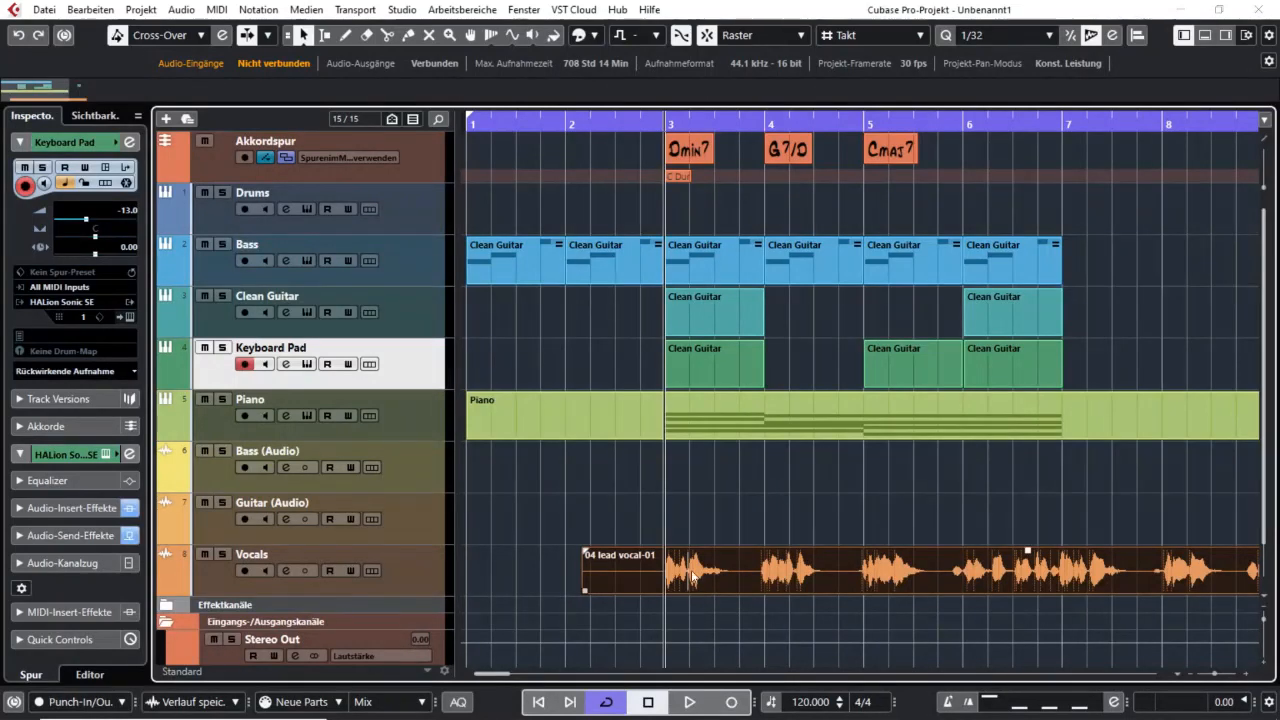
{"action": "left_click_drag", "start_coordinate": [785, 576], "coordinate": [763, 578]}
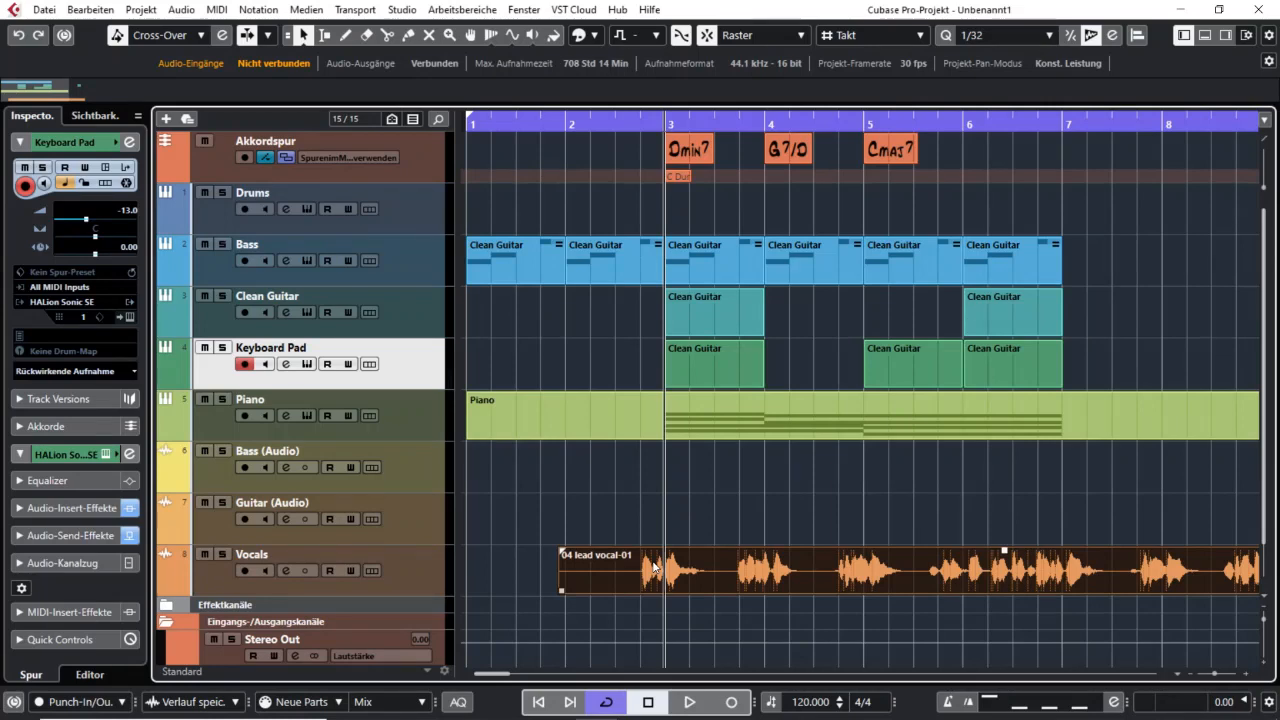
{"action": "key", "text": "g"}
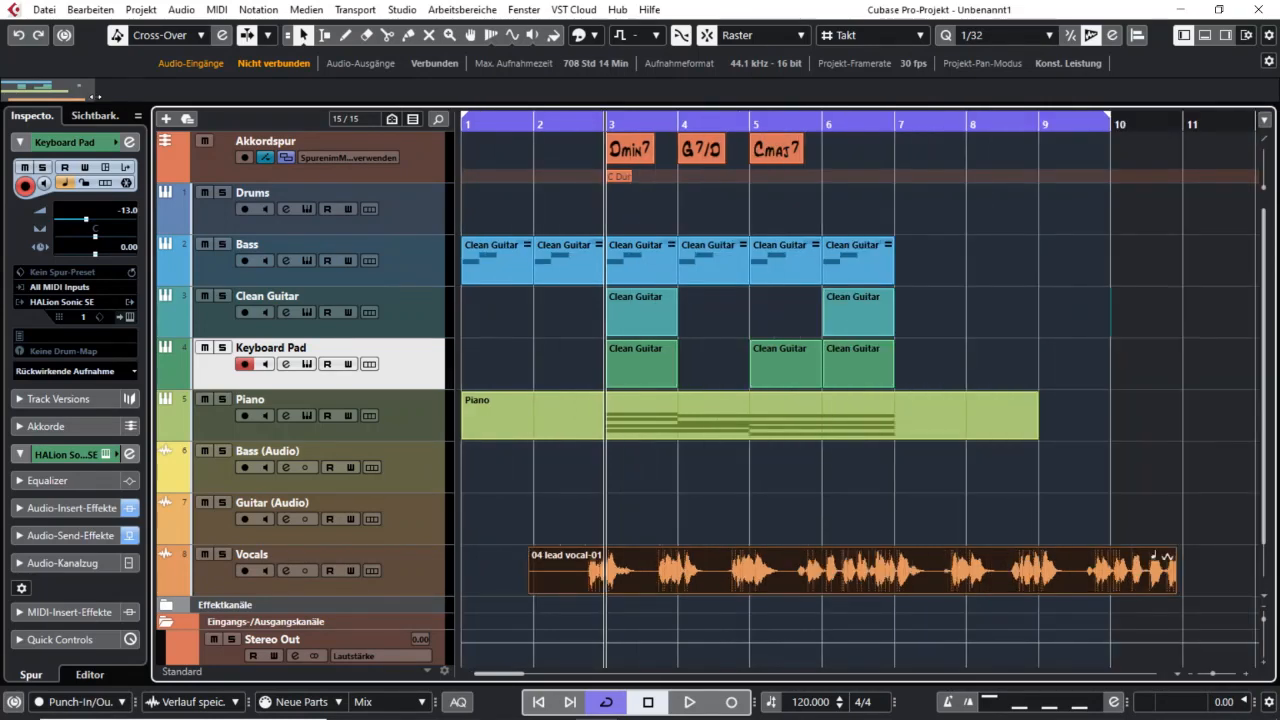